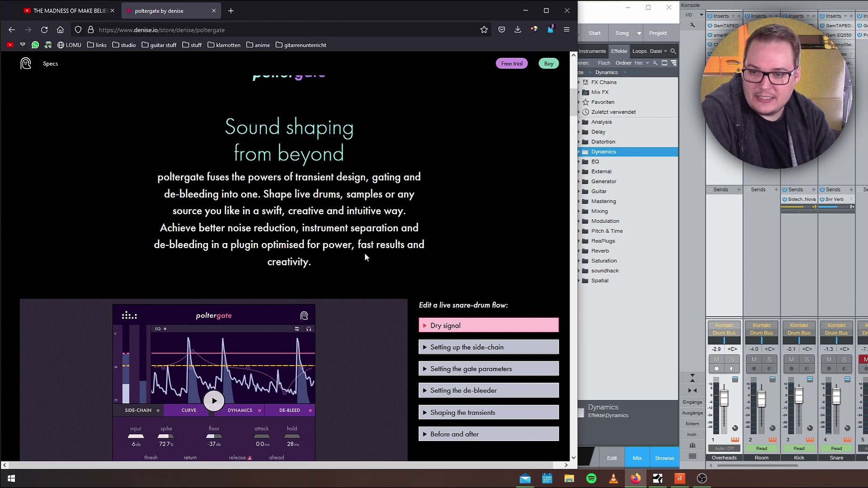
Step: Read the poltergate introduction, highlighting the words on power, fast results and creativity
{"action": "double_click", "coordinate": [322, 247]}
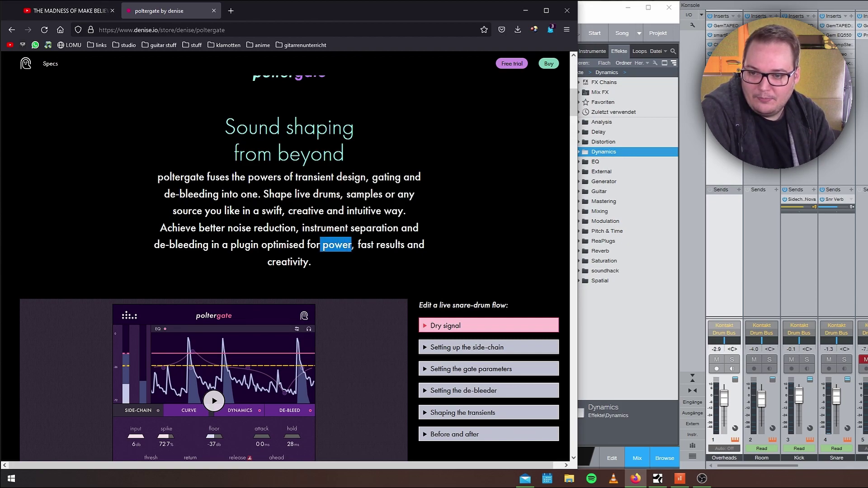
{"action": "left_click_drag", "start_coordinate": [357, 244], "coordinate": [404, 246]}
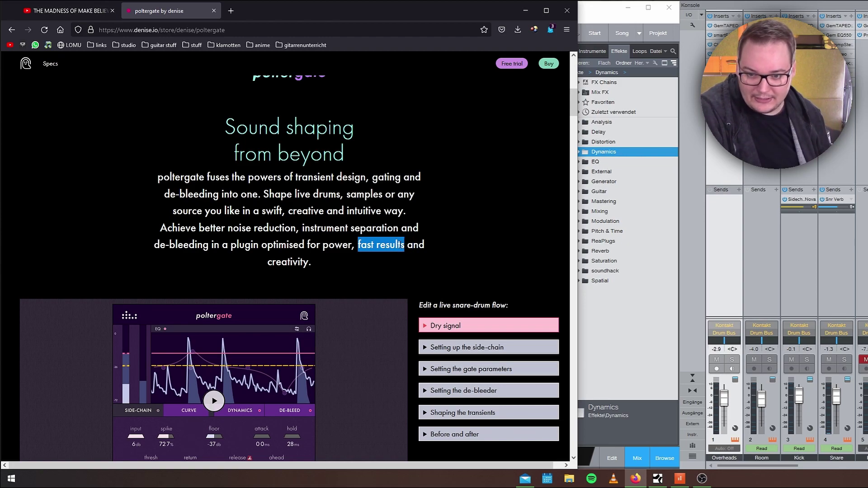
{"action": "left_click", "coordinate": [349, 266]}
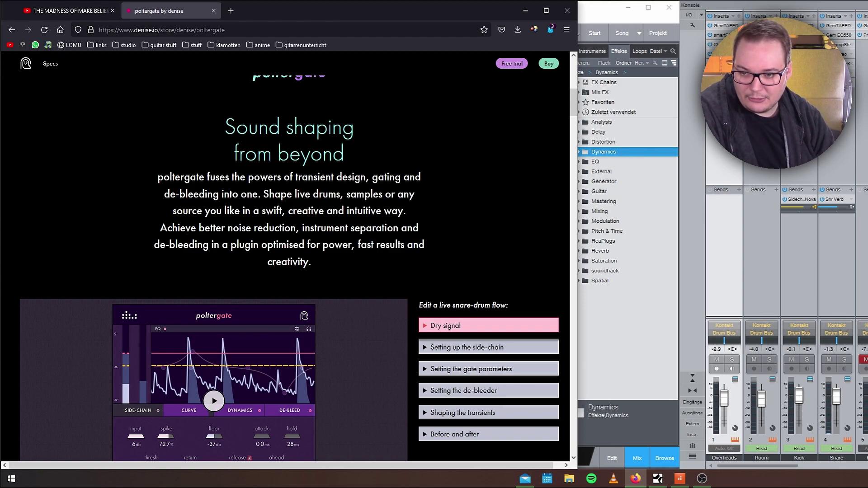
{"action": "left_click_drag", "start_coordinate": [267, 263], "coordinate": [318, 265]}
{"action": "left_click", "coordinate": [335, 264]}
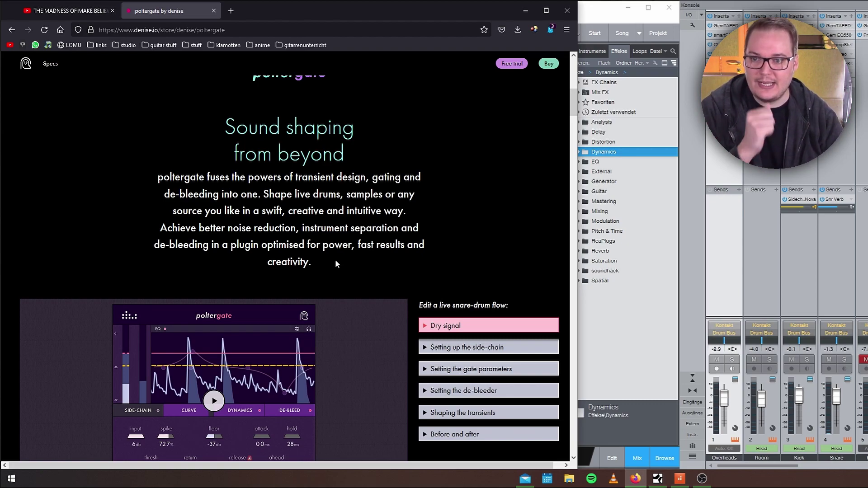
Step: Review the poltergate product page's creative looping, de-bleeding and pricing sections, and return to the start of the page
{"action": "scroll", "coordinate": [335, 259], "scroll_direction": "down", "scroll_amount": 10}
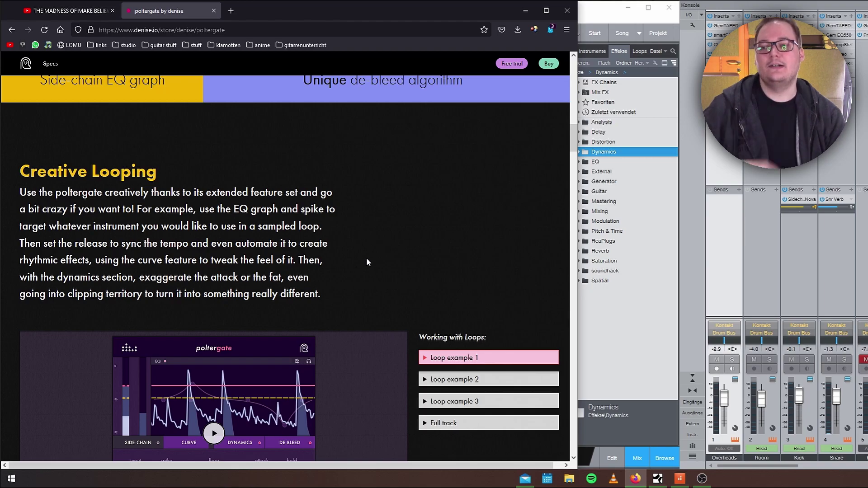
{"action": "scroll", "coordinate": [375, 255], "scroll_direction": "down", "scroll_amount": 1}
{"action": "scroll", "coordinate": [374, 255], "scroll_direction": "down", "scroll_amount": 10}
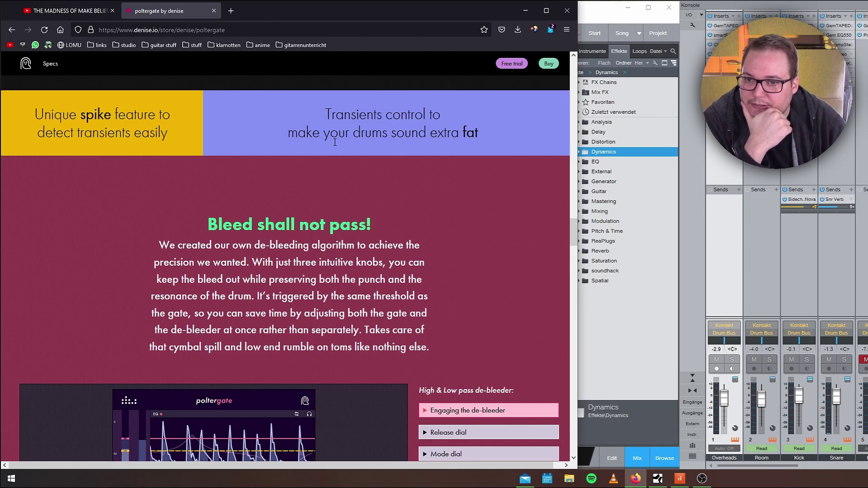
{"action": "scroll", "coordinate": [334, 143], "scroll_direction": "down", "scroll_amount": 4}
{"action": "scroll", "coordinate": [277, 143], "scroll_direction": "down", "scroll_amount": 1}
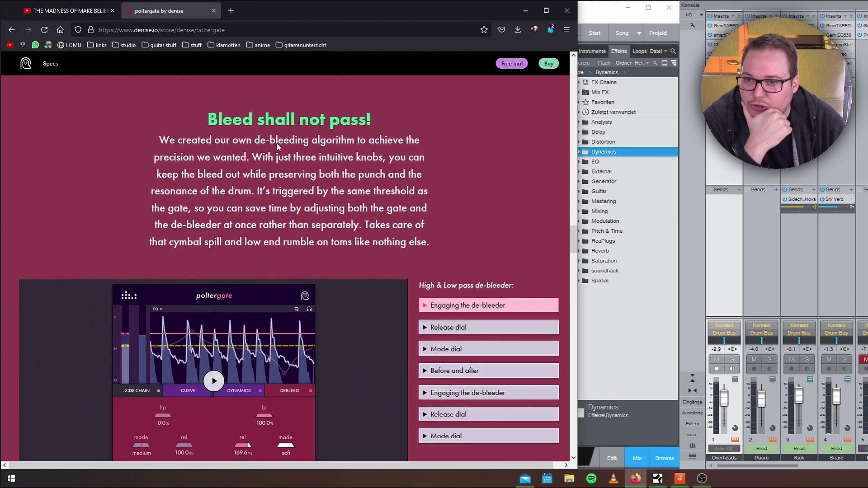
{"action": "scroll", "coordinate": [277, 144], "scroll_direction": "up", "scroll_amount": 1}
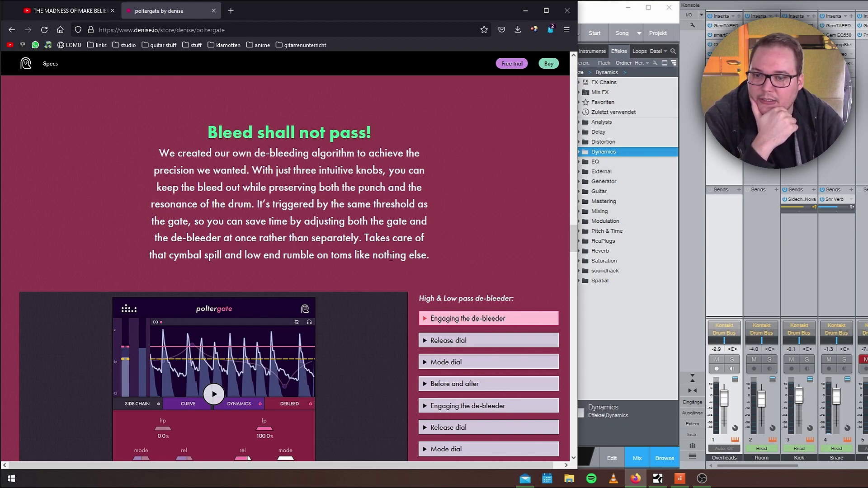
{"action": "scroll", "coordinate": [291, 227], "scroll_direction": "down", "scroll_amount": 10}
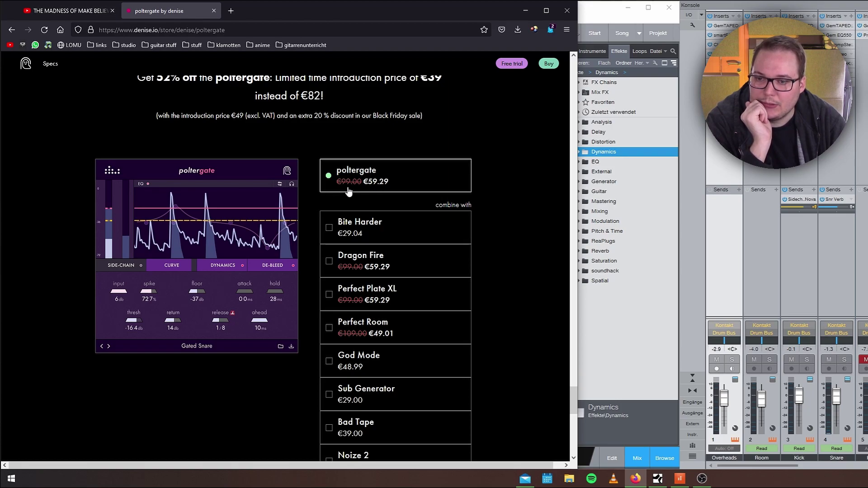
{"action": "left_click_drag", "start_coordinate": [568, 396], "coordinate": [474, 37]}
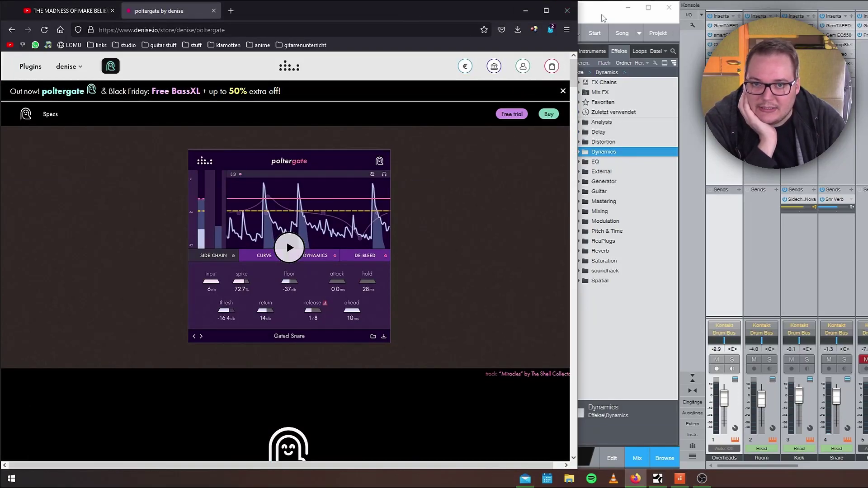
Step: Switch to Studio One, play the looped song section and move the Kontakt window out of the way to view the arrangement
{"action": "left_click", "coordinate": [604, 19]}
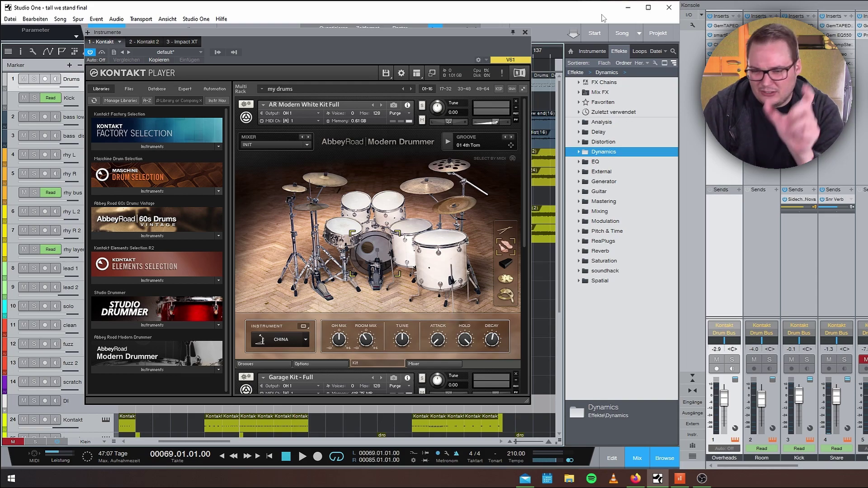
{"action": "key", "text": "space"}
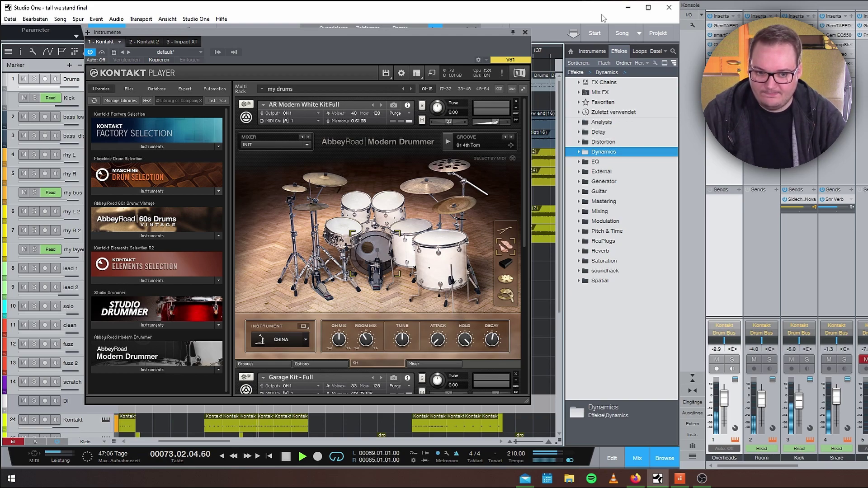
{"action": "left_click_drag", "start_coordinate": [455, 32], "coordinate": [846, 91]}
{"action": "key", "text": "F11"}
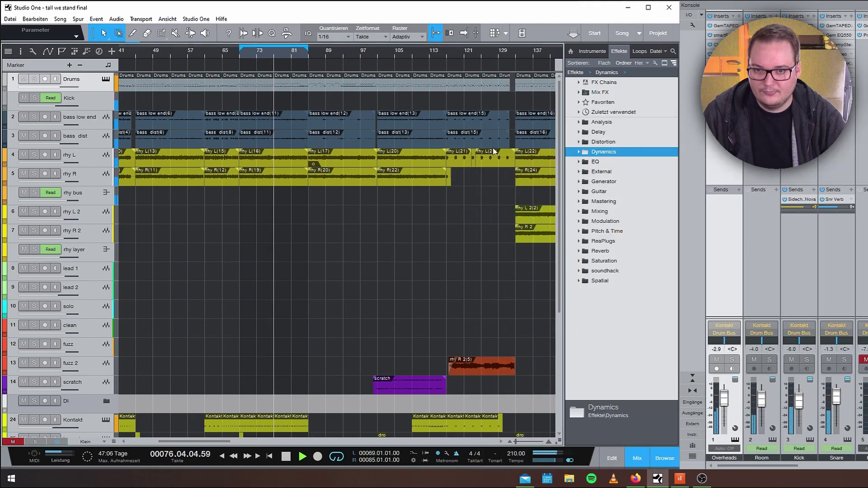
{"action": "scroll", "coordinate": [296, 169], "scroll_direction": "down", "scroll_amount": 4}
{"action": "scroll", "coordinate": [181, 174], "scroll_direction": "up", "scroll_amount": 5}
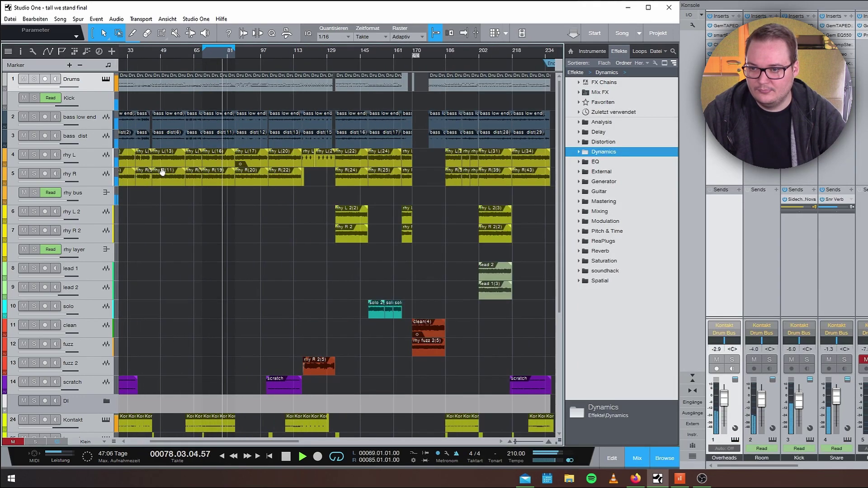
{"action": "scroll", "coordinate": [181, 174], "scroll_direction": "up", "scroll_amount": 2}
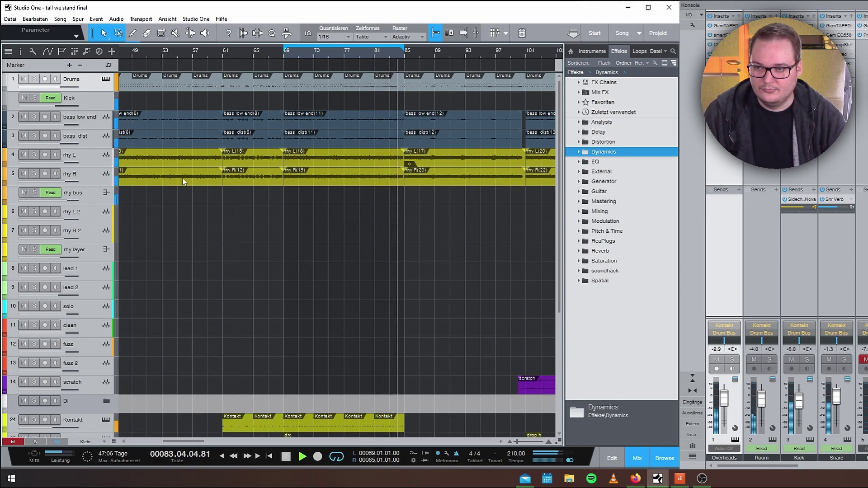
{"action": "key", "text": "space"}
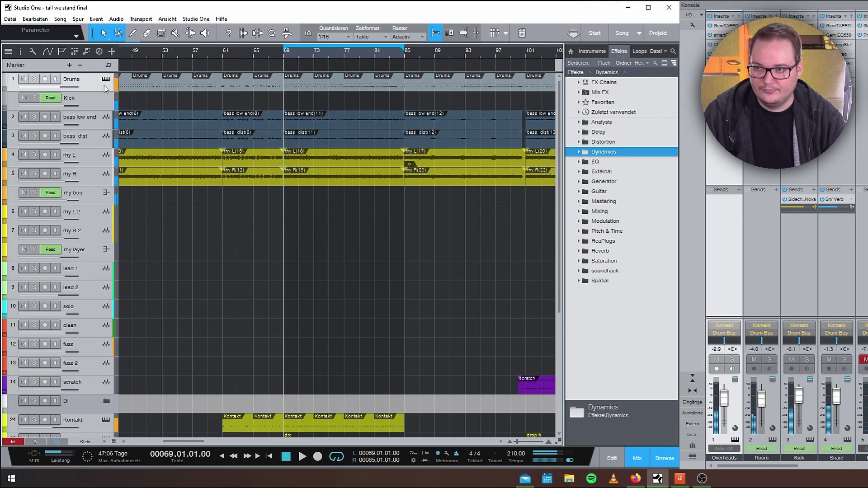
Step: Inspect the Transient Master settings of the kick and snare in the Drums track's Kontakt mixer, and close the instrument
{"action": "left_click", "coordinate": [105, 80]}
{"action": "left_click_drag", "start_coordinate": [725, 133], "coordinate": [403, 63]}
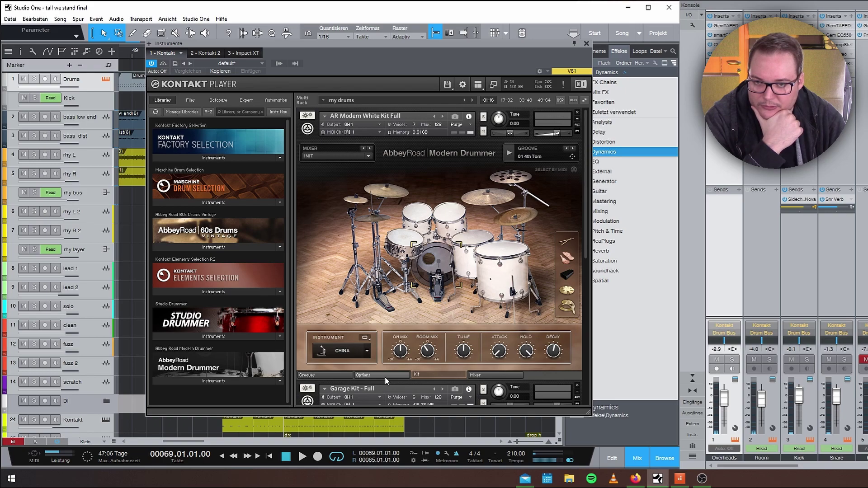
{"action": "left_click", "coordinate": [495, 375]}
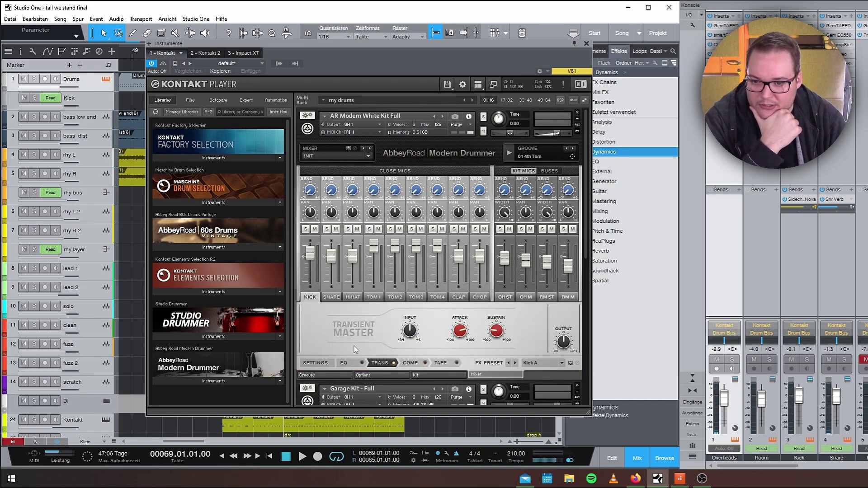
{"action": "left_click", "coordinate": [332, 297]}
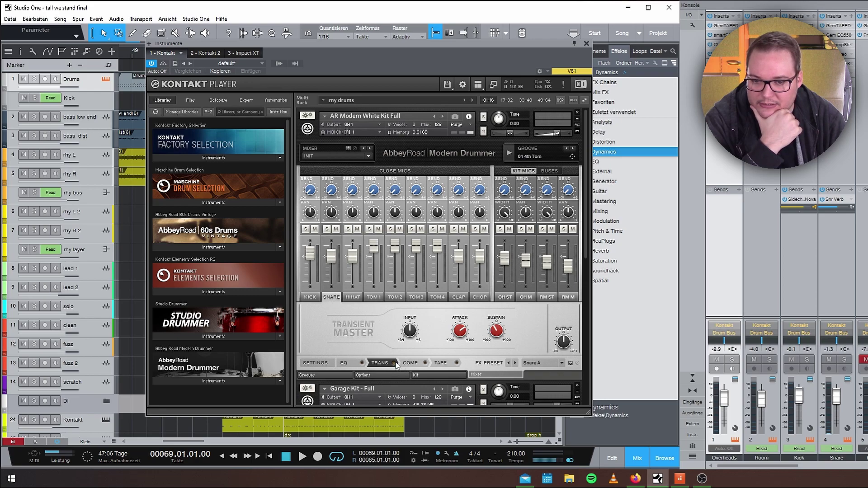
{"action": "left_click", "coordinate": [305, 297]}
{"action": "left_click", "coordinate": [586, 44]}
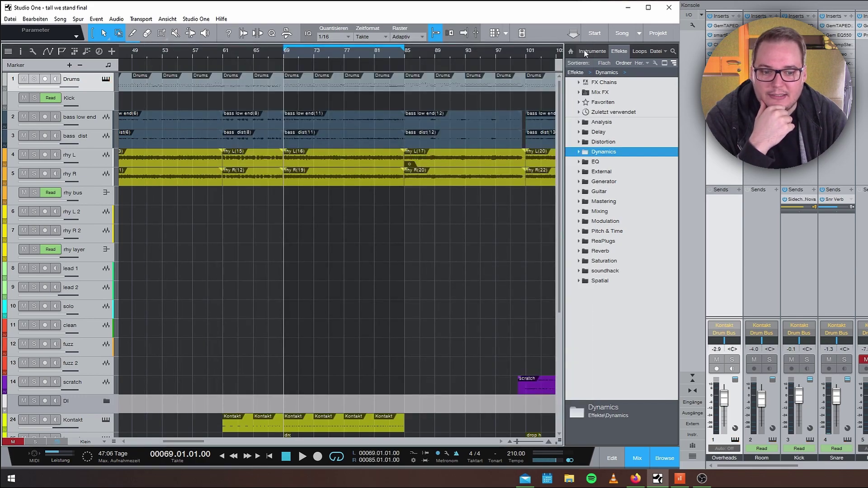
Step: Insert denise - poltergate from the Dynamics effects on the Kick channel and move it to the first insert position
{"action": "left_click", "coordinate": [797, 298]}
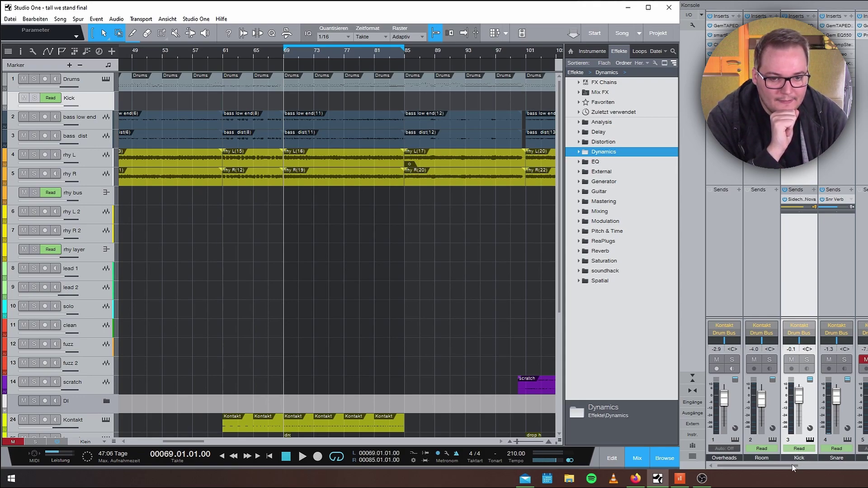
{"action": "key", "text": "Right"}
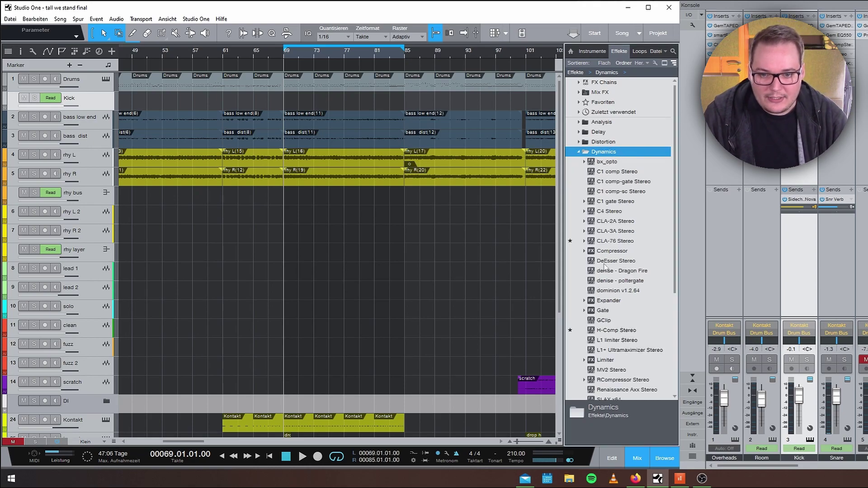
{"action": "left_click_drag", "start_coordinate": [617, 280], "coordinate": [803, 86]}
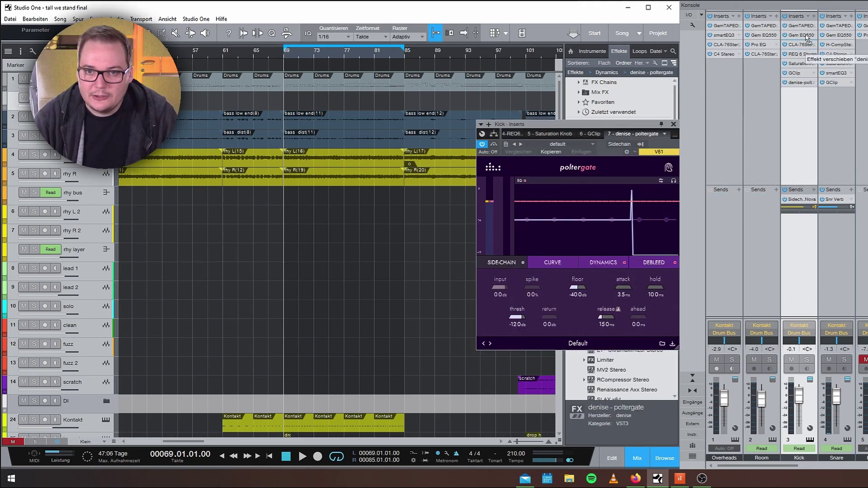
{"action": "left_click_drag", "start_coordinate": [804, 21], "coordinate": [801, 26]}
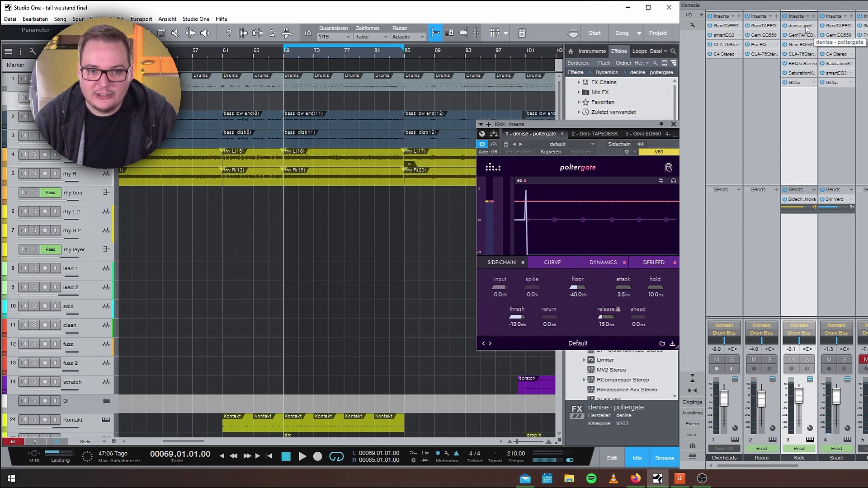
Step: Solo the Kick channel during playback and compare its sound with poltergate bypassed and active
{"action": "key", "text": "space"}
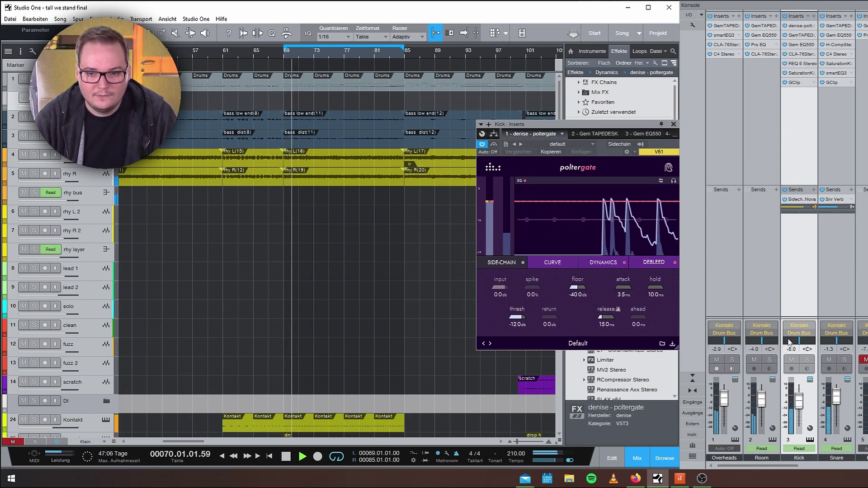
{"action": "left_click", "coordinate": [807, 360]}
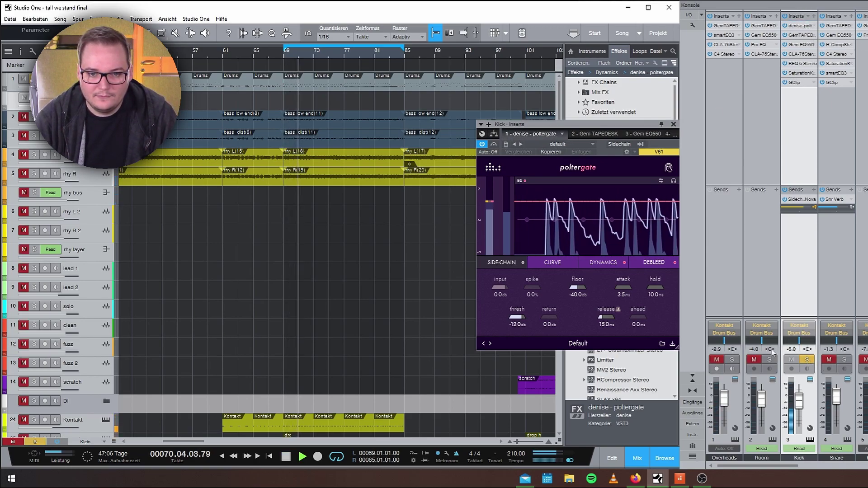
{"action": "left_click", "coordinate": [494, 145]}
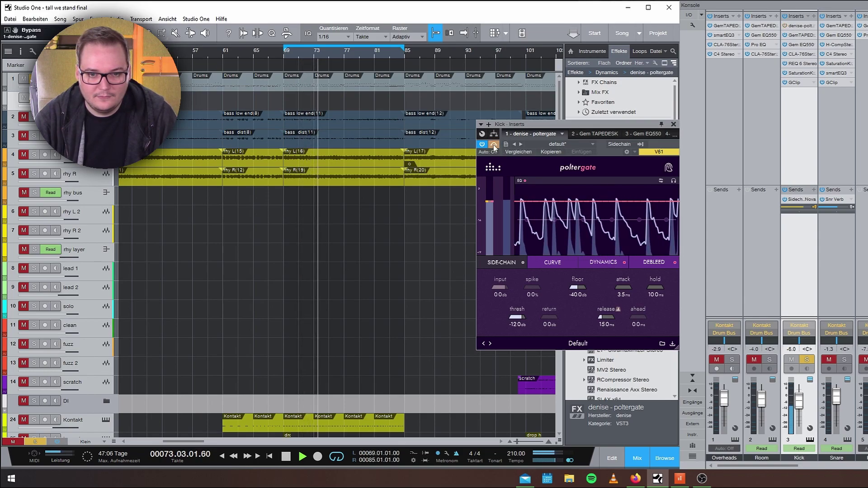
{"action": "left_click", "coordinate": [492, 145]}
{"action": "key", "text": "space"}
Step: Set poltergate's gate threshold to -28.6 dB and audition the soloed kick
{"action": "left_click_drag", "start_coordinate": [489, 202], "coordinate": [491, 218]}
{"action": "key", "text": "space"}
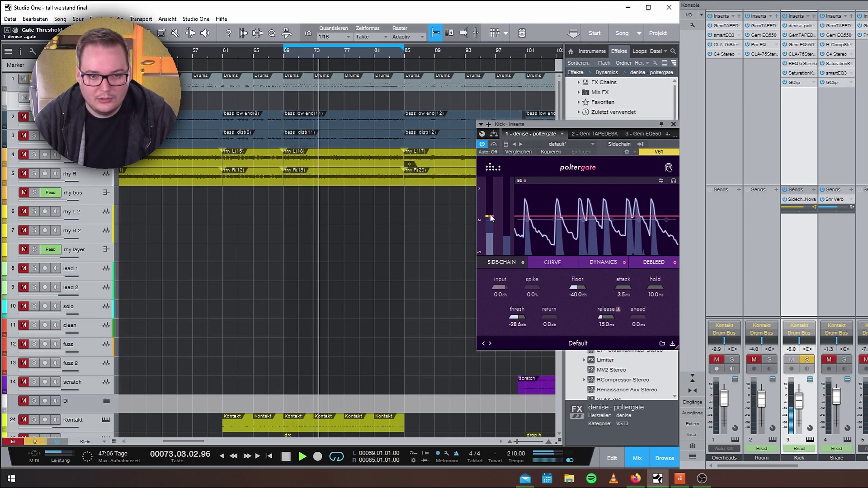
{"action": "key", "text": "space"}
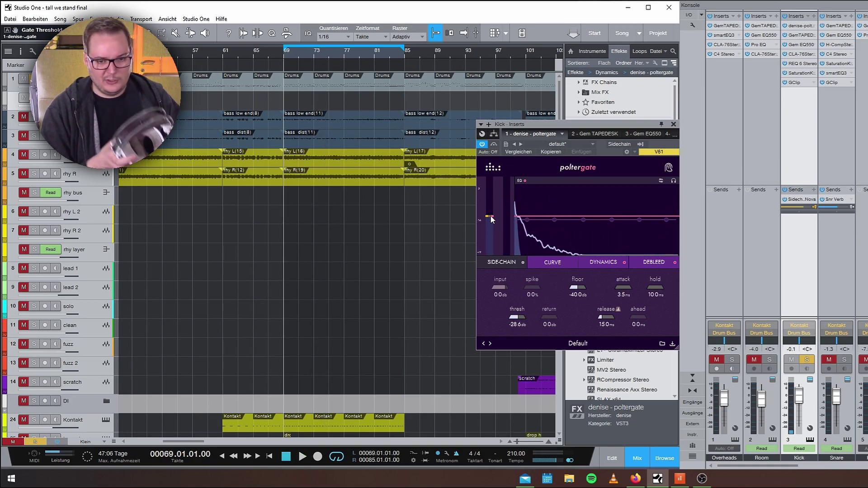
Step: Play the soloed kick with the lowered threshold, toggling poltergate's bypass on and off to compare
{"action": "key", "text": "space"}
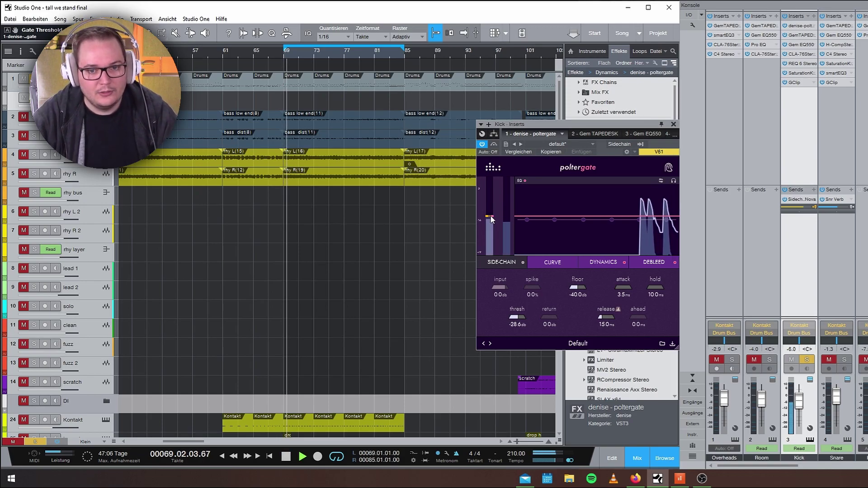
{"action": "left_click", "coordinate": [495, 145]}
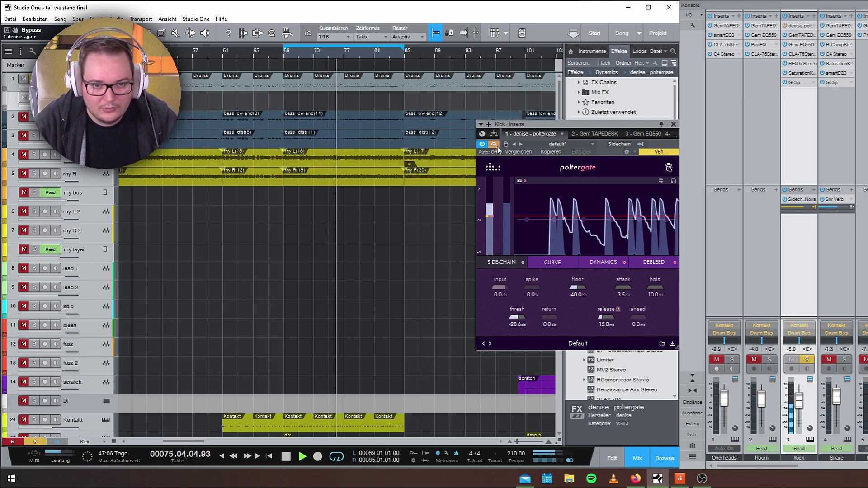
{"action": "left_click", "coordinate": [498, 146]}
{"action": "key", "text": "space"}
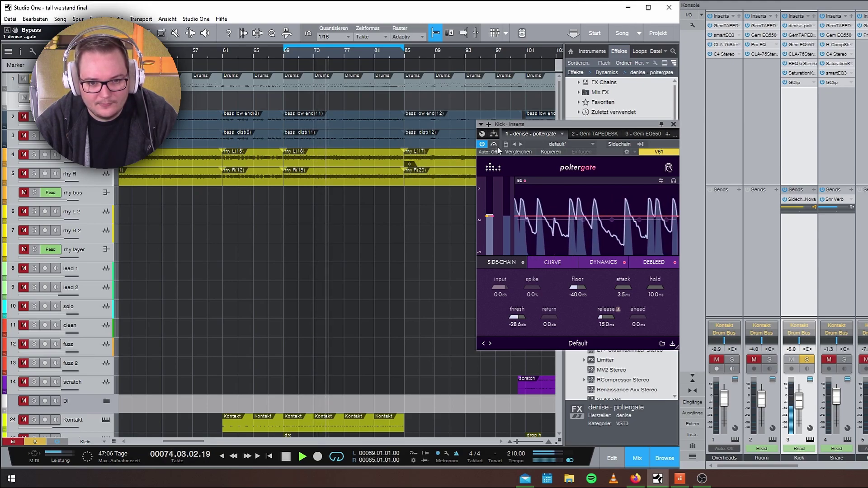
{"action": "key", "text": "space"}
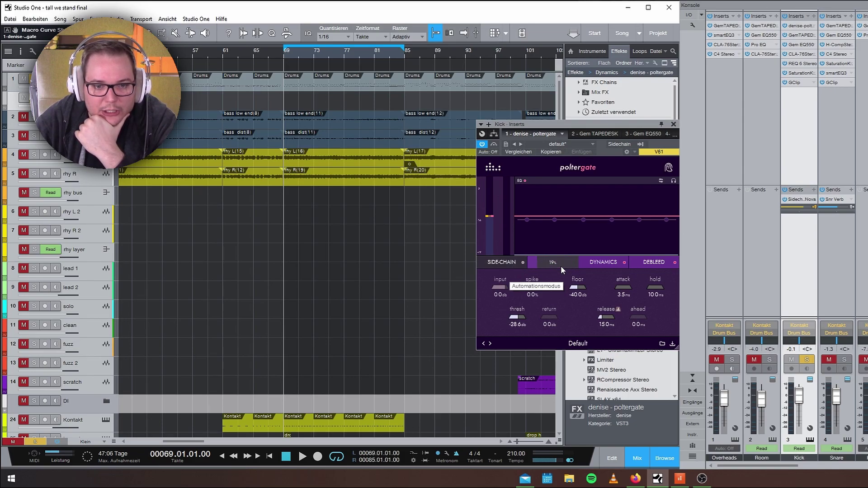
Step: Sweep poltergate's curve macro between 0% and 100% during soloed kick playback to compare the gating
{"action": "scroll", "coordinate": [558, 264], "scroll_direction": "up", "scroll_amount": 5}
{"action": "scroll", "coordinate": [556, 262], "scroll_direction": "down", "scroll_amount": 10}
{"action": "key", "text": "space"}
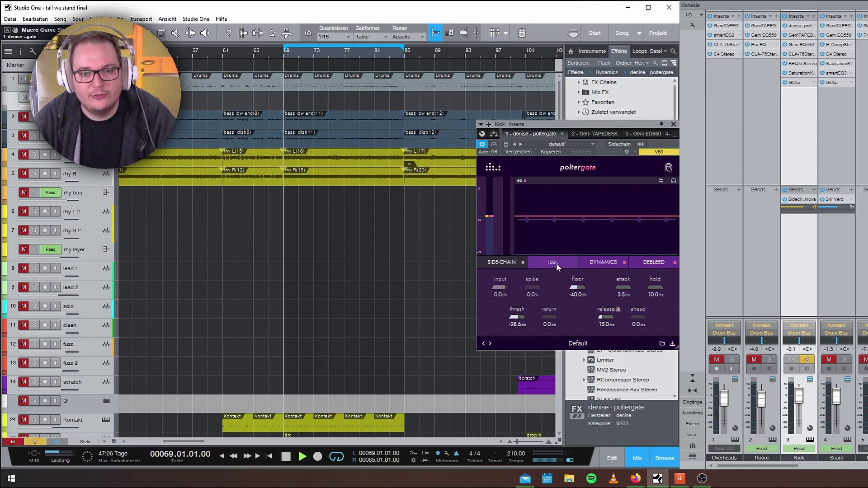
{"action": "scroll", "coordinate": [555, 262], "scroll_direction": "down", "scroll_amount": 4}
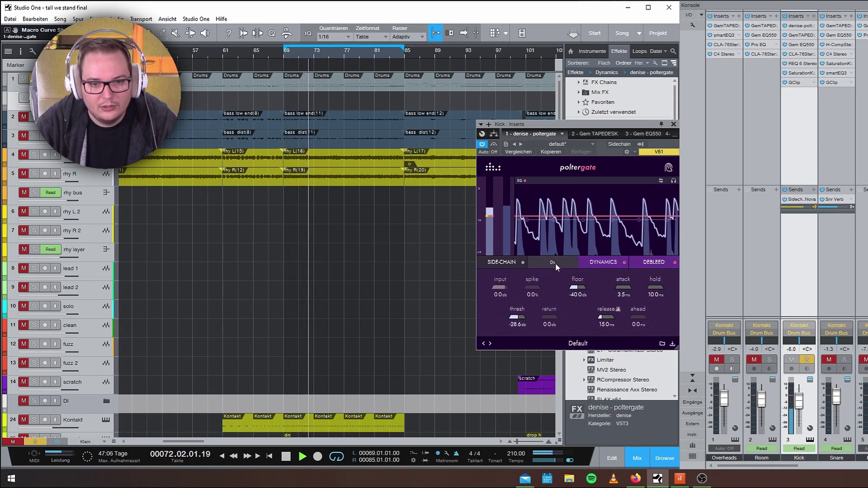
{"action": "scroll", "coordinate": [556, 262], "scroll_direction": "up", "scroll_amount": 15}
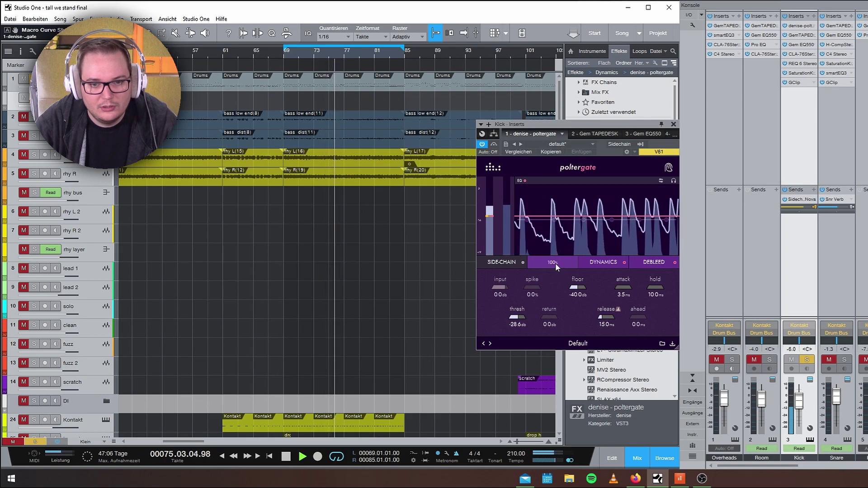
{"action": "key", "text": "space"}
Step: View the Snare channel in the Kontakt drum kit mixer, and close the Kontakt and Kick poltergate windows
{"action": "left_click_drag", "start_coordinate": [629, 130], "coordinate": [645, 145]}
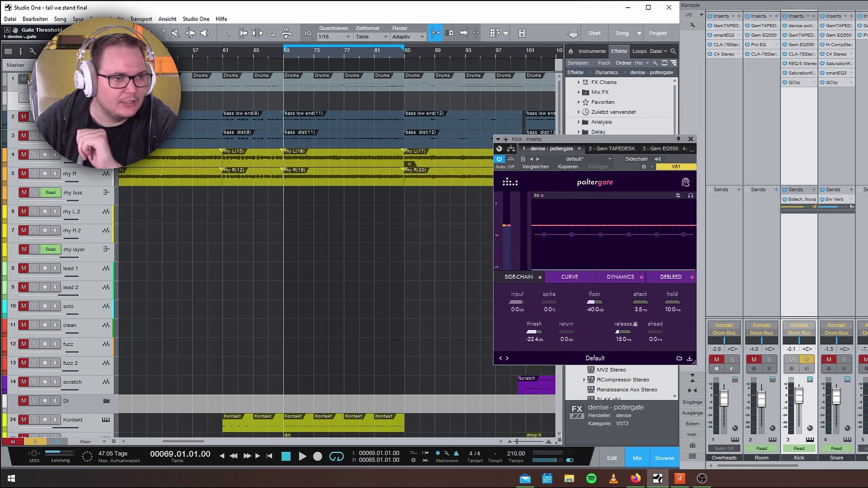
{"action": "key", "text": "F11"}
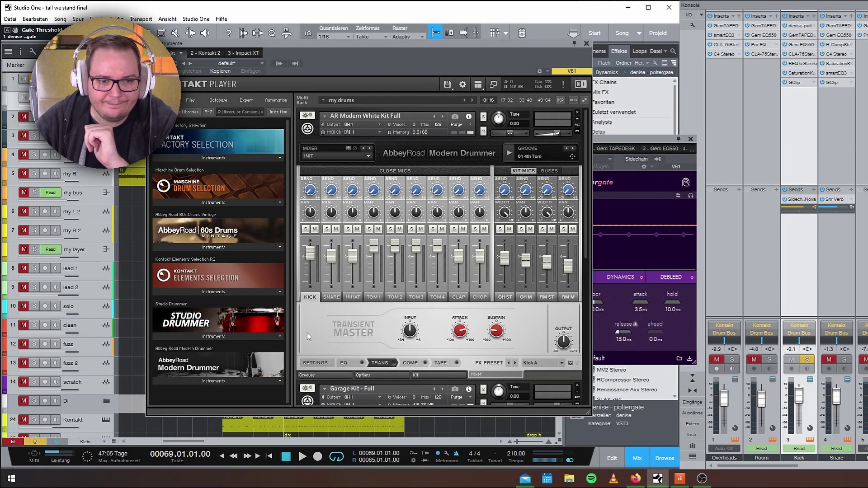
{"action": "left_click", "coordinate": [333, 297]}
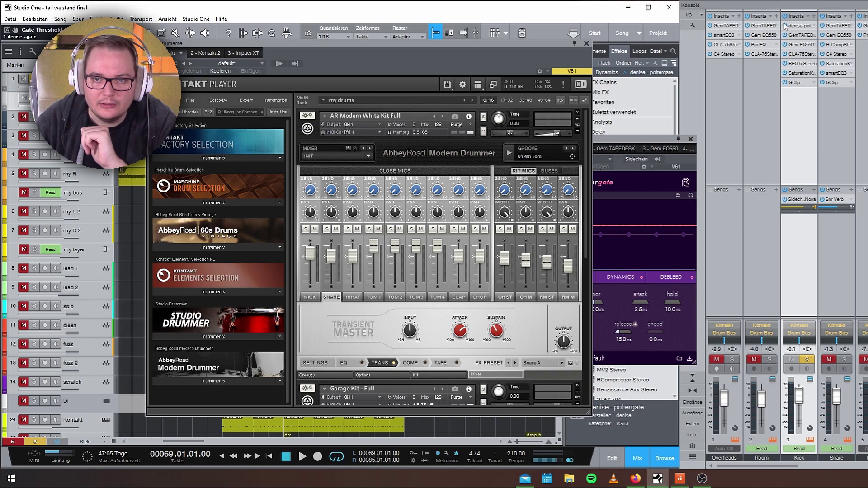
{"action": "left_click", "coordinate": [691, 140]}
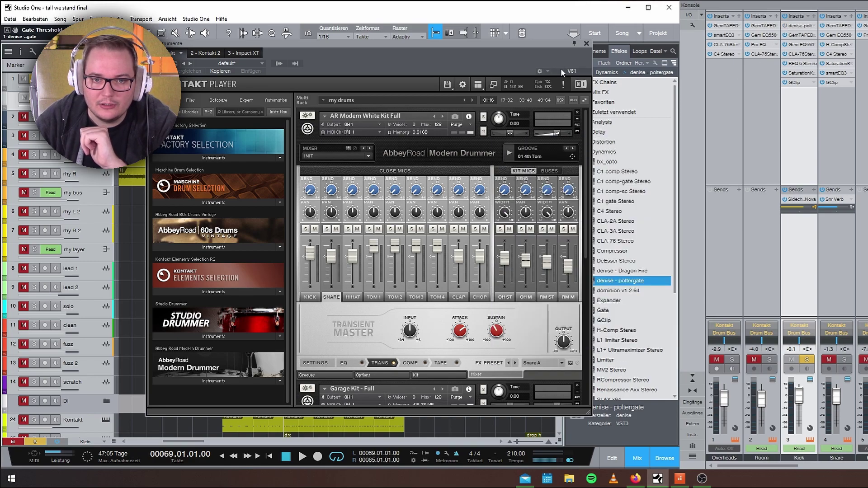
{"action": "left_click", "coordinate": [587, 44]}
Step: Add denise - poltergate as the fourth insert on the Drum Bus and play the drums through it
{"action": "left_click_drag", "start_coordinate": [787, 464], "coordinate": [853, 440]}
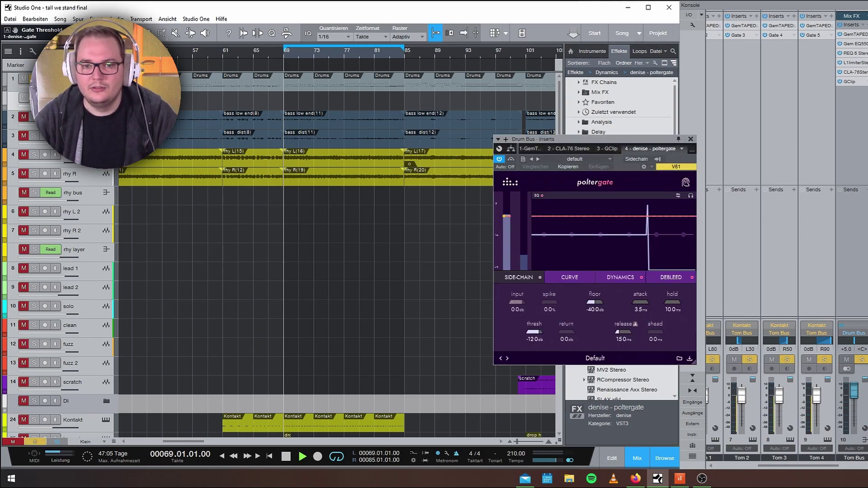
{"action": "key", "text": "space"}
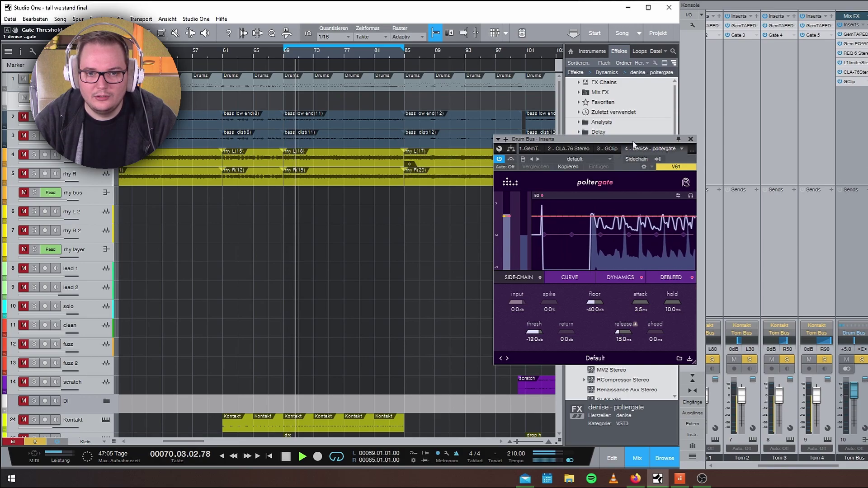
{"action": "left_click_drag", "start_coordinate": [633, 141], "coordinate": [562, 110]}
{"action": "key", "text": "space"}
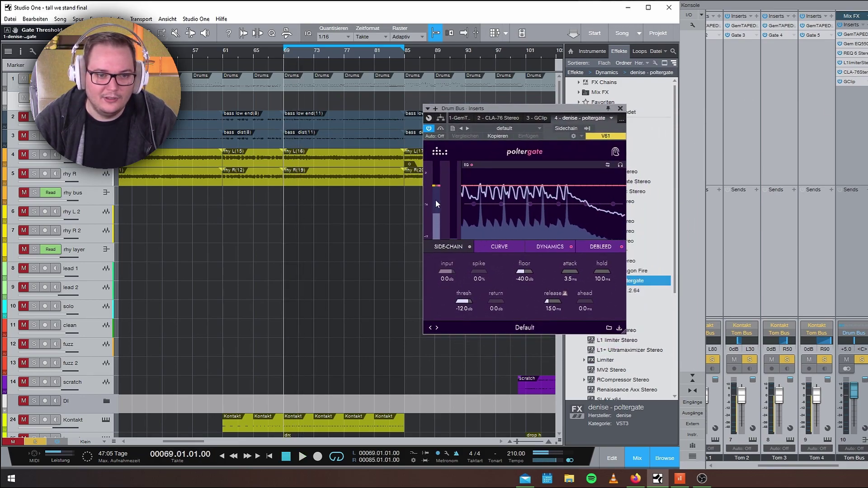
Step: Set the Drum Bus poltergate threshold to -23.4 dB and raise the curve macro to 100% during playback
{"action": "key", "text": "space"}
{"action": "mouse_move", "coordinate": [437, 186]}
{"action": "left_mouse_down"}
{"action": "mouse_move", "coordinate": [440, 209]}
{"action": "mouse_move", "coordinate": [440, 199]}
{"action": "left_mouse_up"}
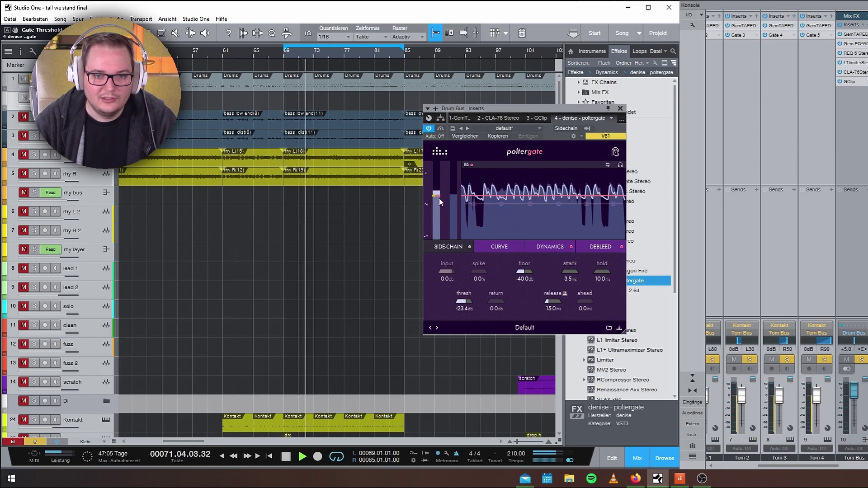
{"action": "mouse_move", "coordinate": [499, 254]}
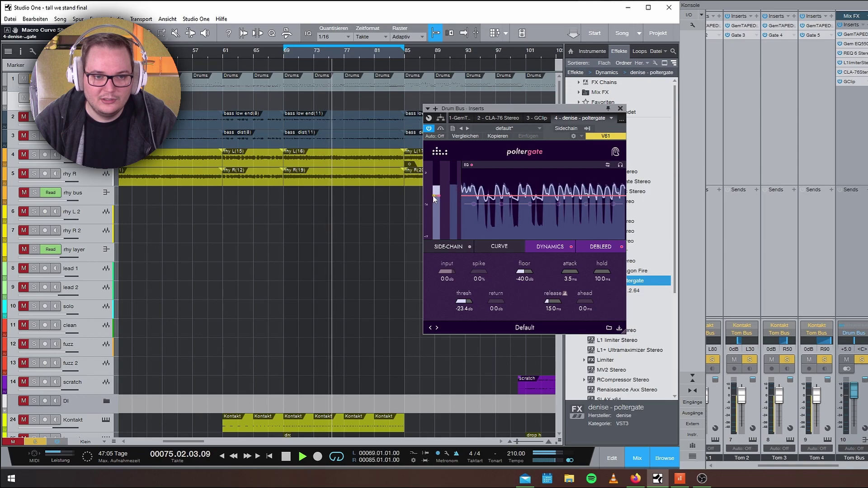
{"action": "scroll", "coordinate": [499, 250], "scroll_direction": "up", "scroll_amount": 8}
{"action": "scroll", "coordinate": [499, 250], "scroll_direction": "up", "scroll_amount": 12}
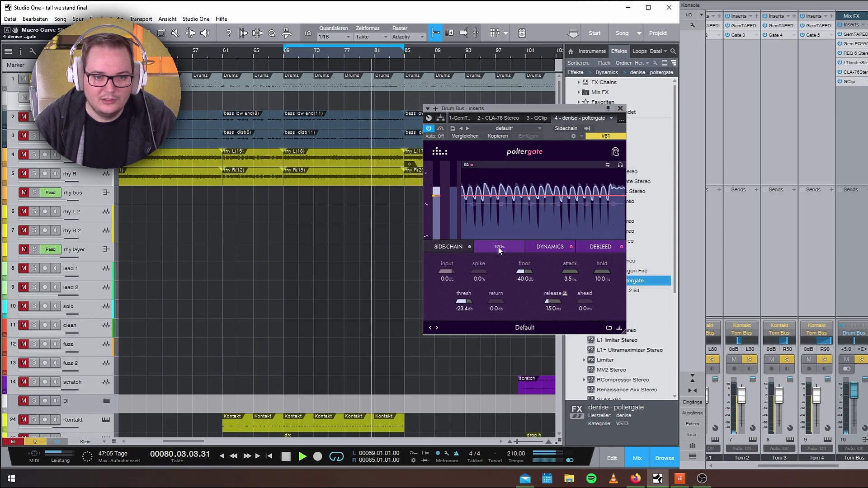
{"action": "key", "text": "space"}
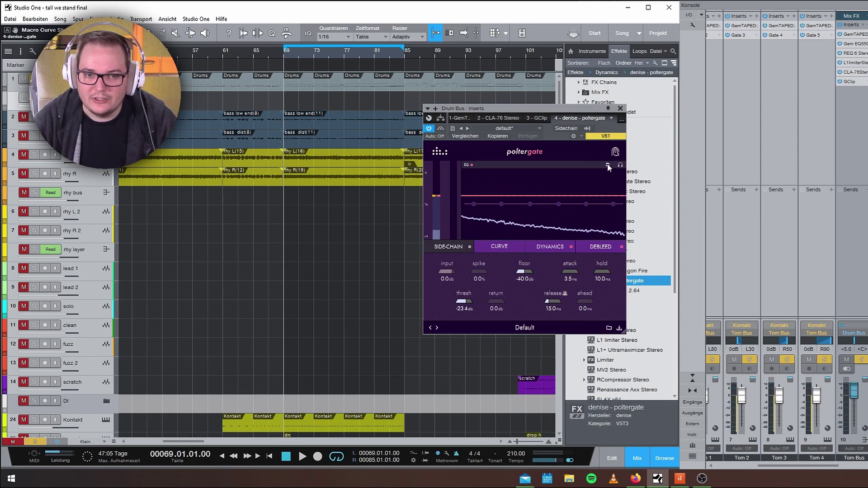
Step: Audition poltergate's gate flip and sidechain listen options on the Drum Bus, toggling each on and off during playback
{"action": "key", "text": "space"}
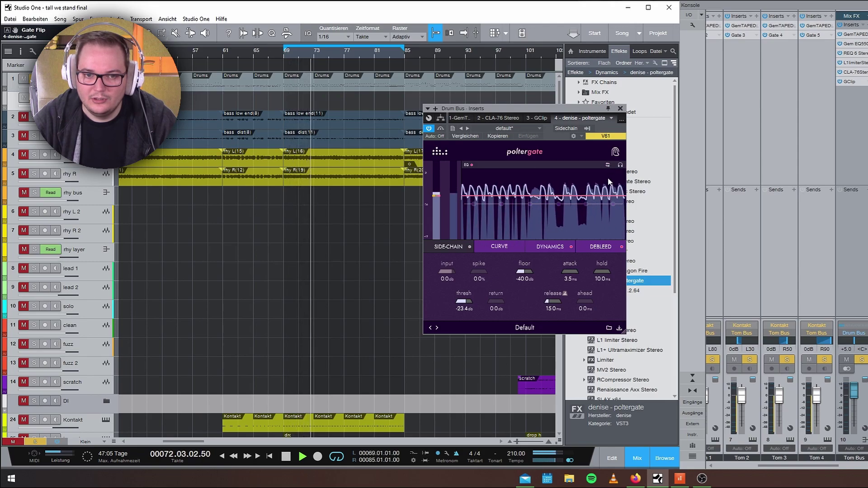
{"action": "key", "text": "space"}
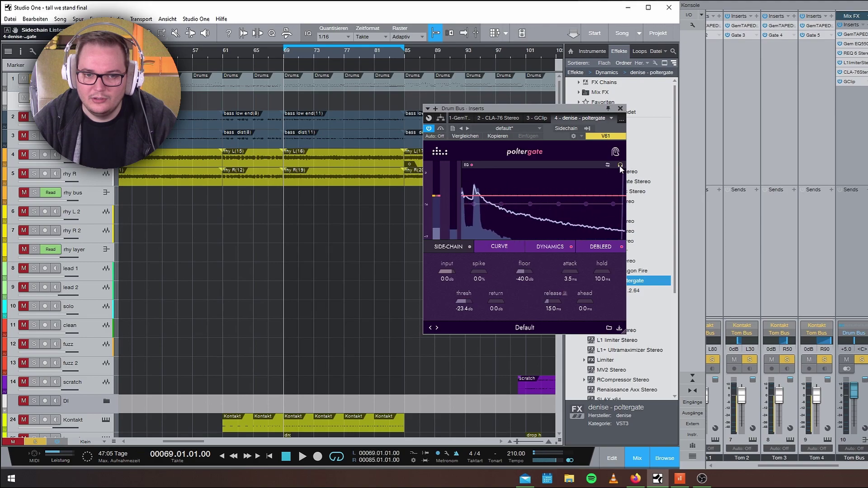
{"action": "left_click", "coordinate": [619, 165]}
{"action": "key", "text": "space"}
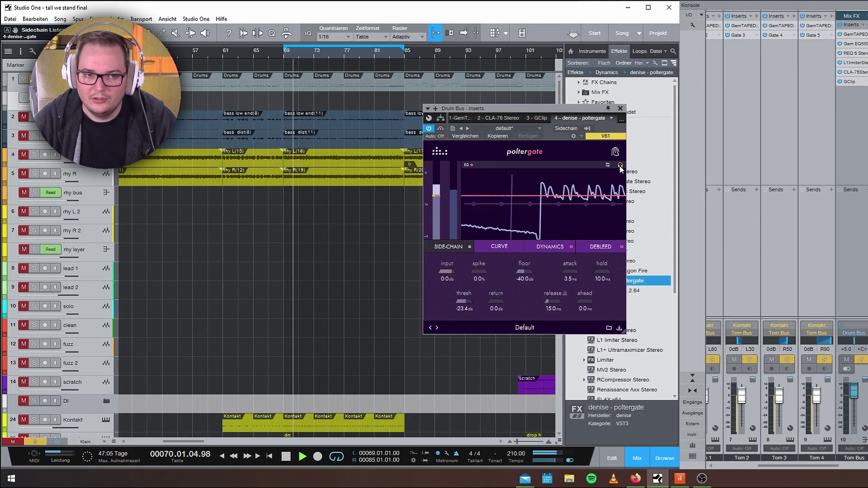
{"action": "left_click", "coordinate": [620, 166]}
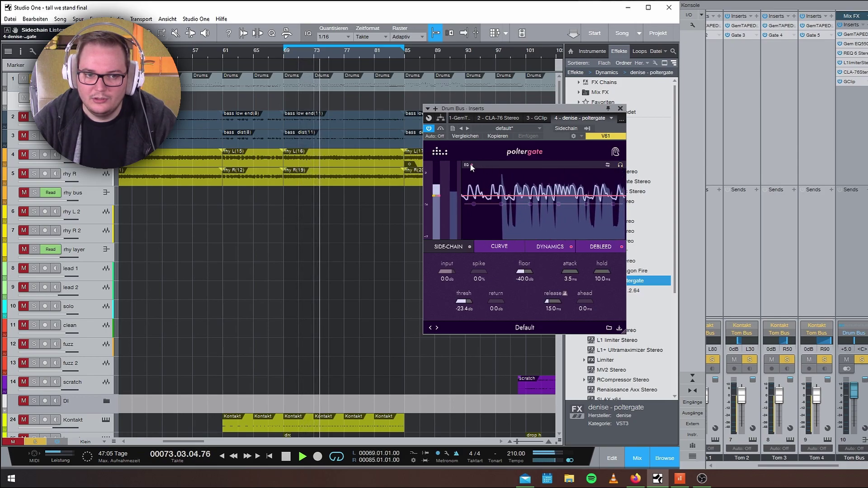
{"action": "key", "text": "space"}
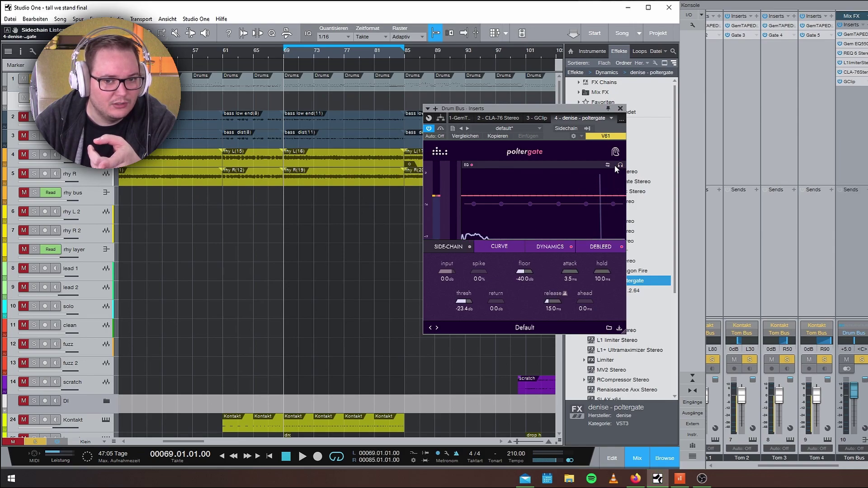
Step: Replay the Drum Bus with poltergate's sidechain listen enabled and again with gate flip enabled to compare both signals
{"action": "key", "text": "space"}
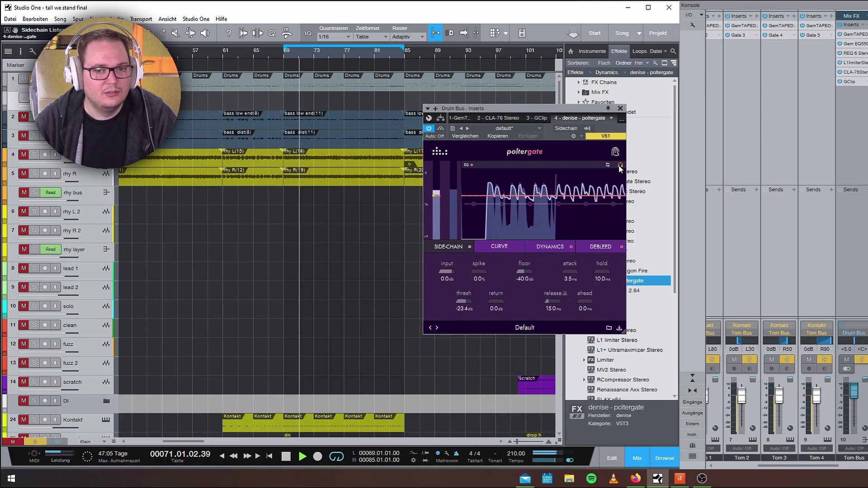
{"action": "key", "text": "space"}
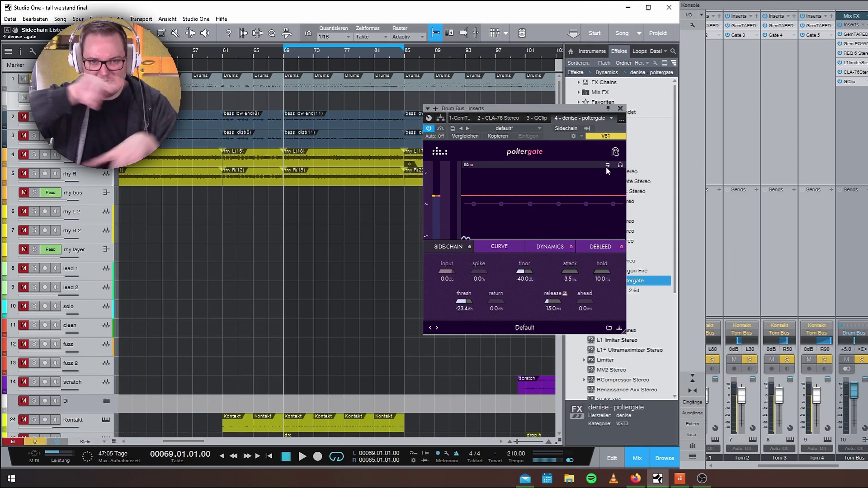
{"action": "key", "text": "space"}
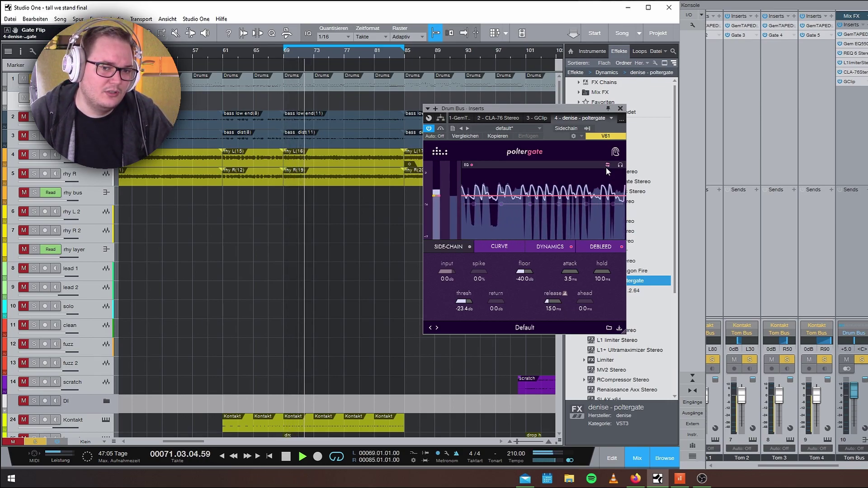
{"action": "key", "text": "space"}
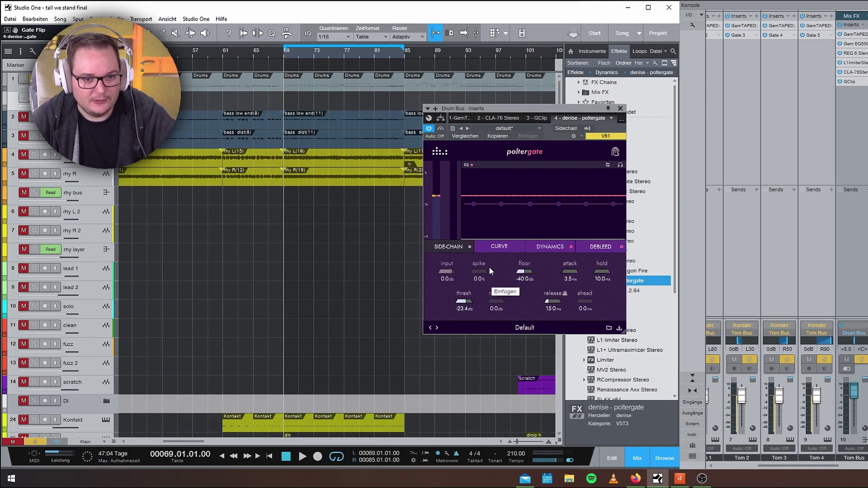
Step: Set poltergate's dynamics on the playing Drum Bus: fat 45.8%, attack 100%, duration 100% and clip mode to clip
{"action": "key", "text": "space"}
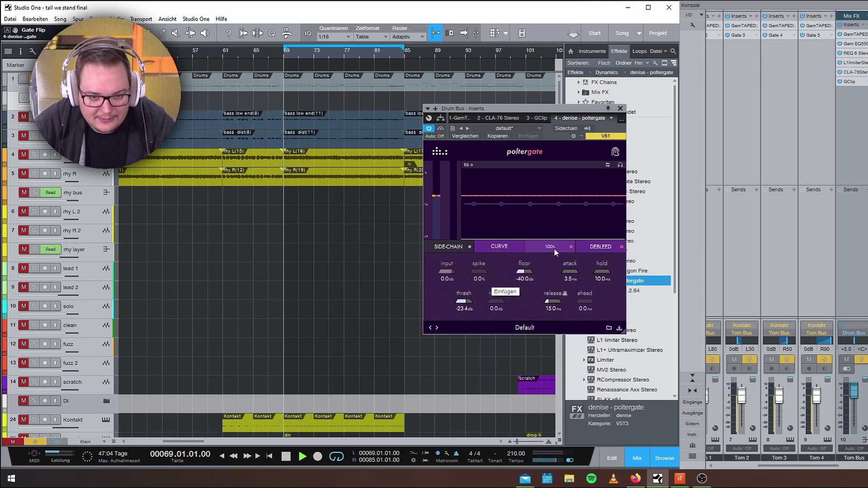
{"action": "left_click", "coordinate": [554, 247]}
{"action": "left_click_drag", "start_coordinate": [527, 276], "coordinate": [531, 274]}
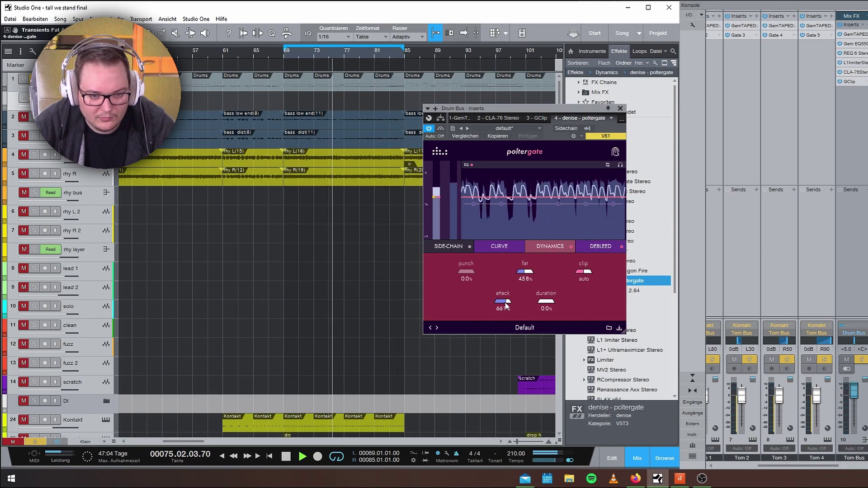
{"action": "left_click_drag", "start_coordinate": [505, 305], "coordinate": [547, 303]}
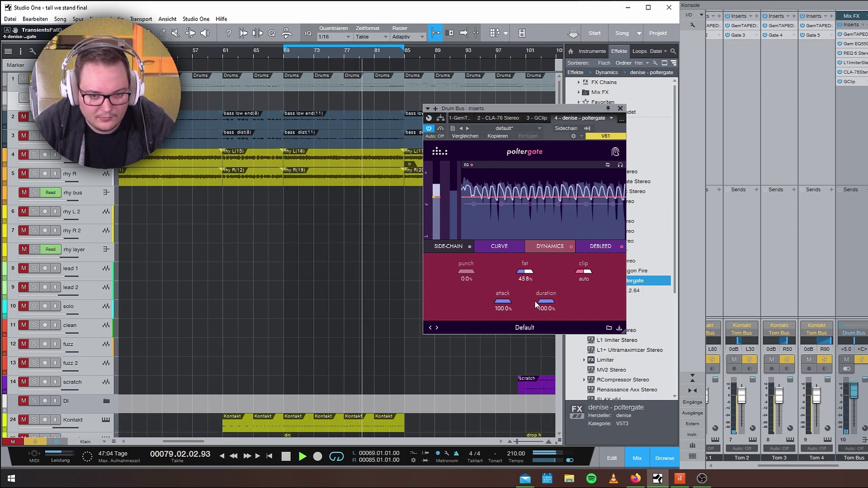
{"action": "left_click_drag", "start_coordinate": [583, 274], "coordinate": [590, 274]}
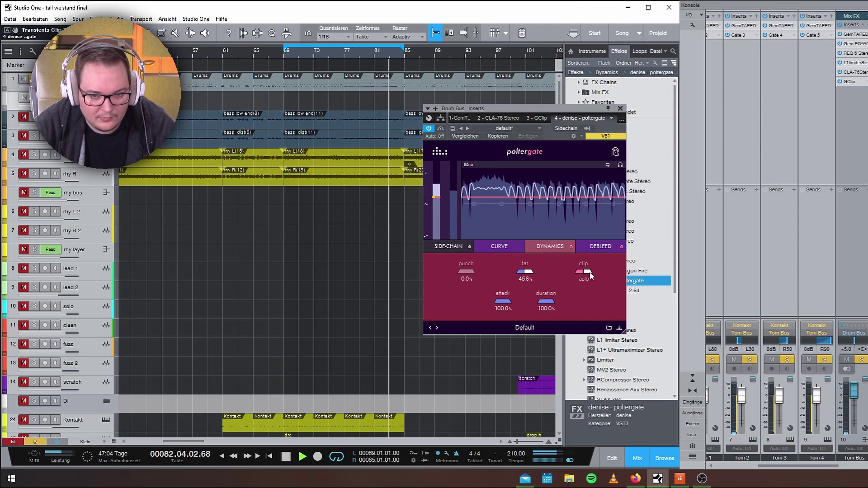
{"action": "left_click", "coordinate": [589, 272]}
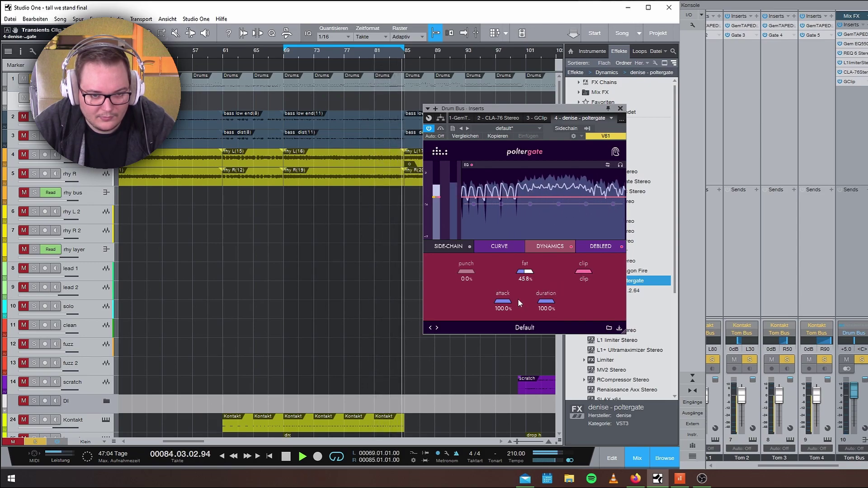
Step: Raise the dynamics punch to 100%, reduce the dynamics macro, and set the fat attack and duration to 0.0%
{"action": "left_click", "coordinate": [464, 274]}
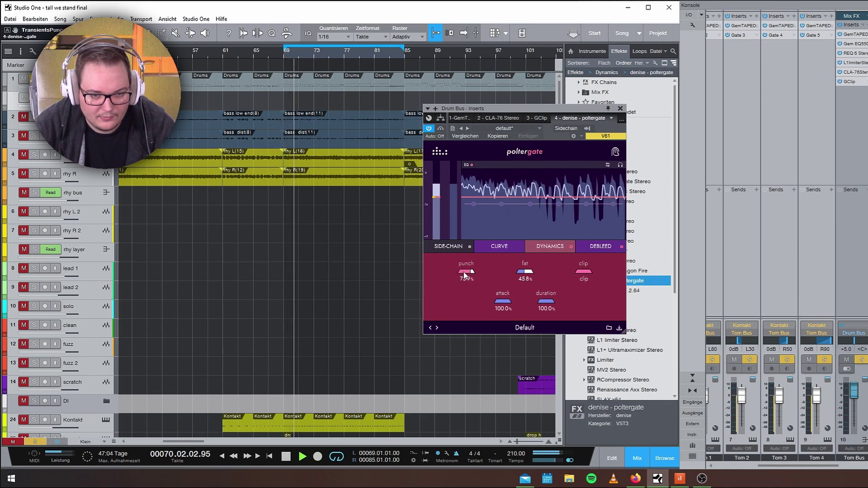
{"action": "left_click_drag", "start_coordinate": [464, 273], "coordinate": [548, 257]}
{"action": "left_click", "coordinate": [560, 247]}
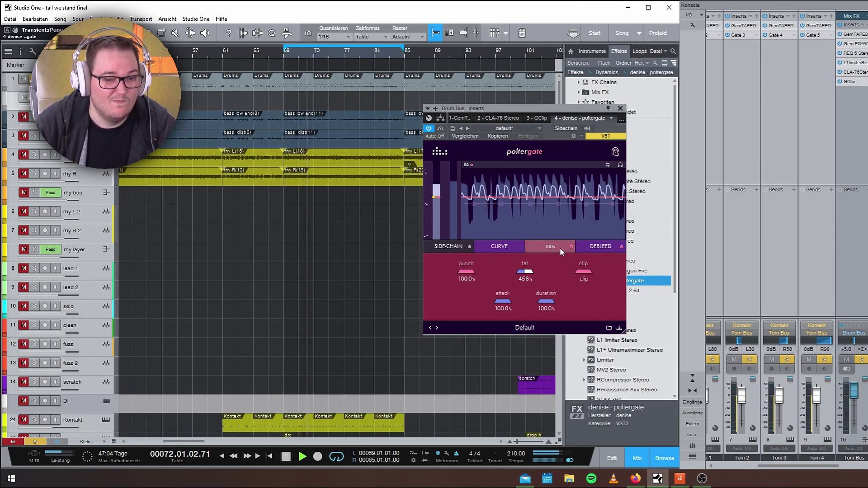
{"action": "left_click_drag", "start_coordinate": [560, 248], "coordinate": [570, 245]}
{"action": "key", "text": "space"}
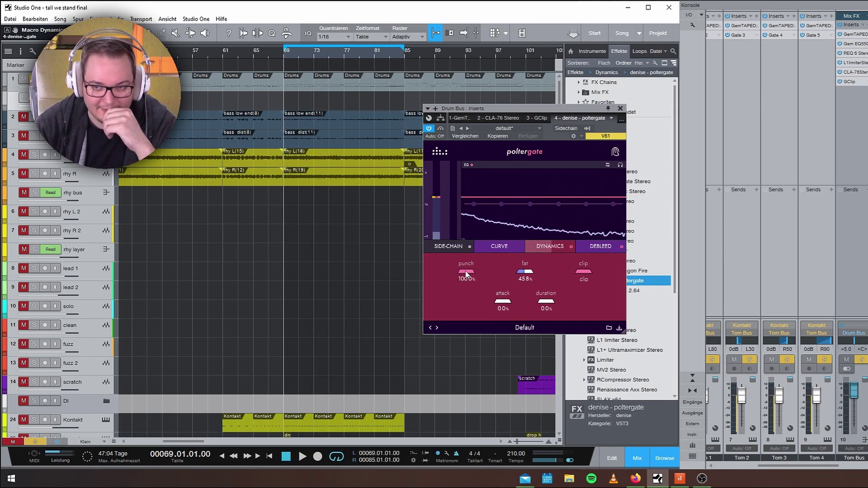
Step: Set poltergate's side-chain spike to 100% and the gate threshold to -8.6 dB while the drums play
{"action": "key", "text": "space"}
{"action": "scroll", "coordinate": [482, 274], "scroll_direction": "up", "scroll_amount": 5}
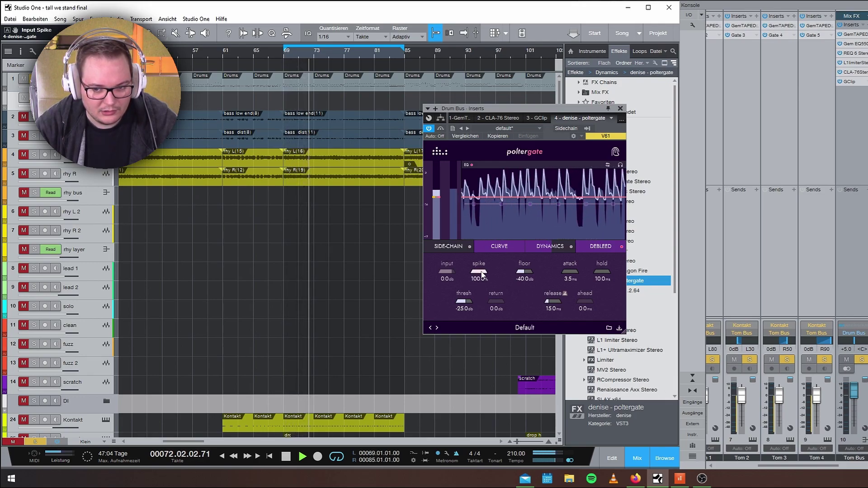
{"action": "scroll", "coordinate": [468, 302], "scroll_direction": "up", "scroll_amount": 3}
{"action": "scroll", "coordinate": [468, 302], "scroll_direction": "up", "scroll_amount": 10}
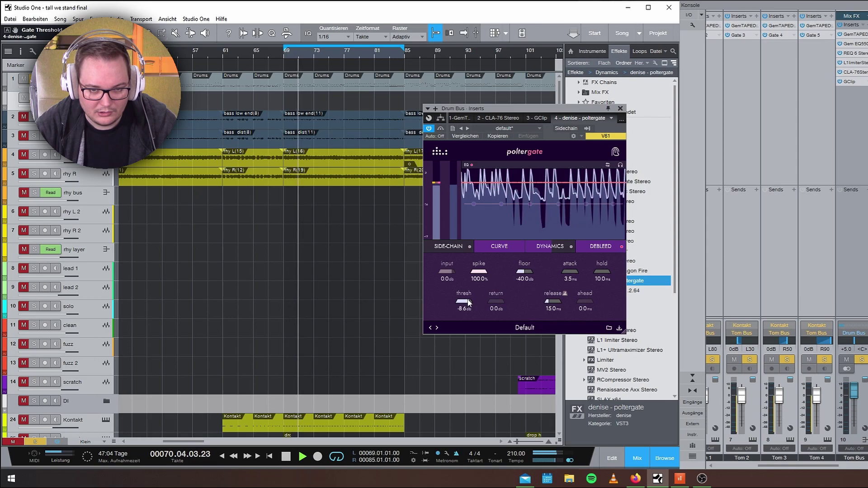
Step: Raise the gate return to 24.0 dB during drum playback
{"action": "scroll", "coordinate": [499, 301], "scroll_direction": "up", "scroll_amount": 8}
{"action": "scroll", "coordinate": [499, 302], "scroll_direction": "up", "scroll_amount": 14}
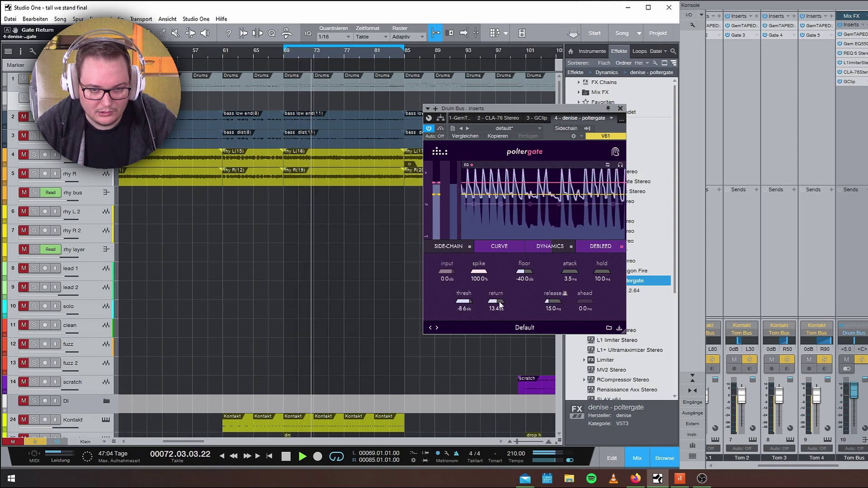
{"action": "scroll", "coordinate": [500, 305], "scroll_direction": "up", "scroll_amount": 2}
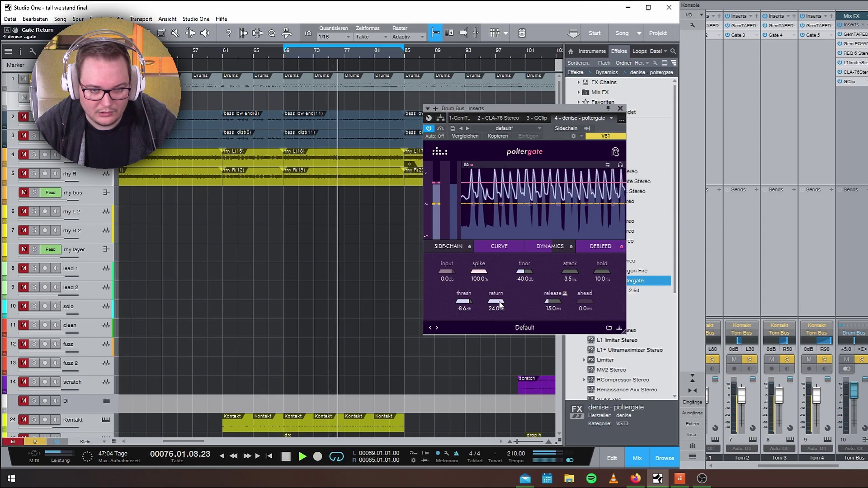
Step: Lower poltergate's gate threshold to -16.8 dB on the Drum Bus, reset the return to 0.0 dB, and stop playback
{"action": "scroll", "coordinate": [467, 304], "scroll_direction": "down", "scroll_amount": 7}
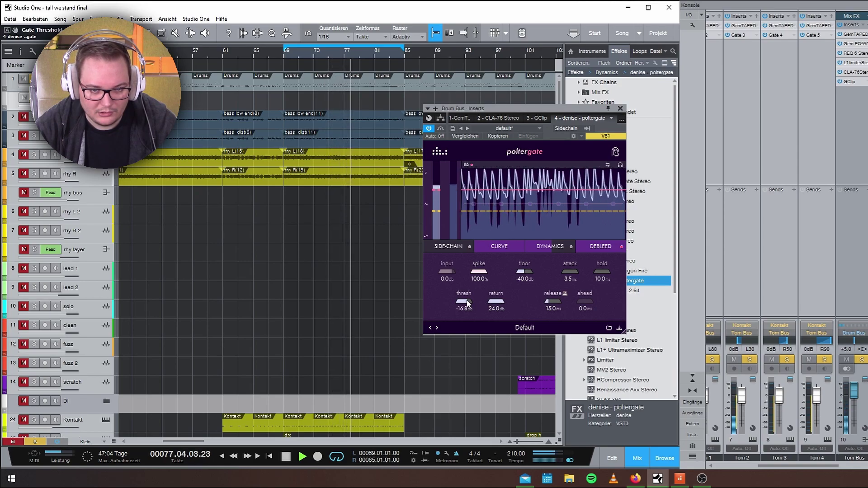
{"action": "double_click", "coordinate": [496, 306]}
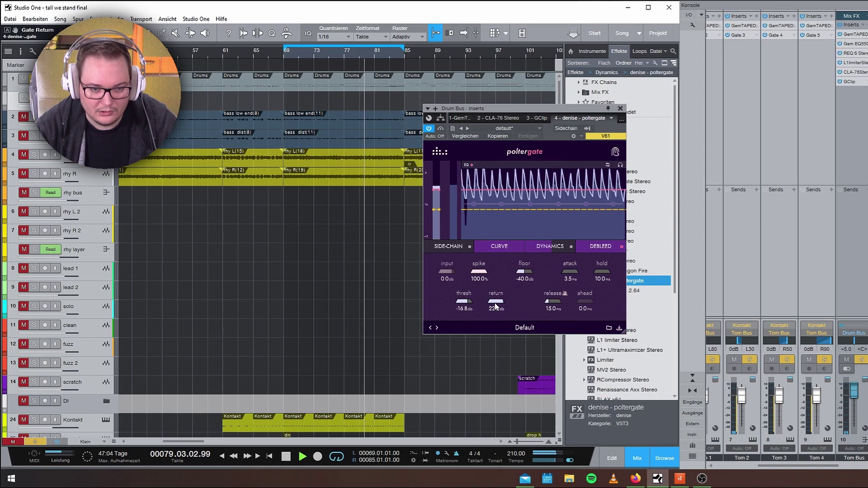
{"action": "key", "text": "space"}
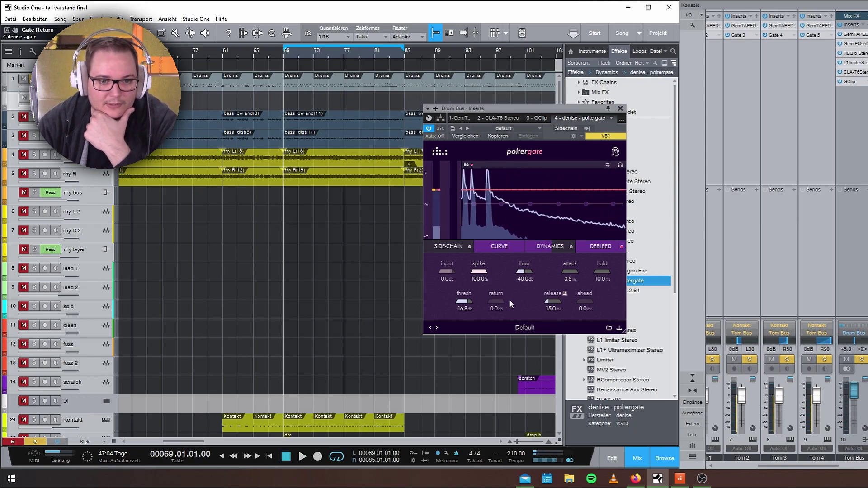
Step: Reset poltergate's side-chain spike to 0.0% and close the Drum Bus plugin window
{"action": "left_click", "coordinate": [461, 299]}
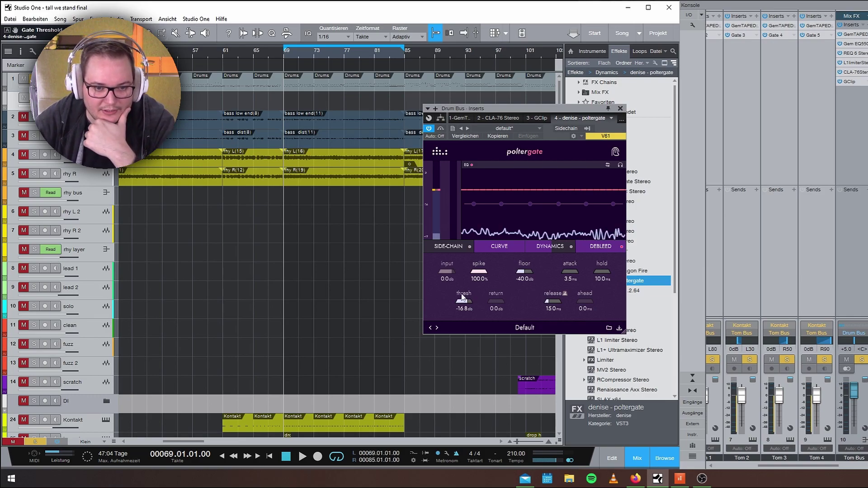
{"action": "left_click", "coordinate": [496, 296]}
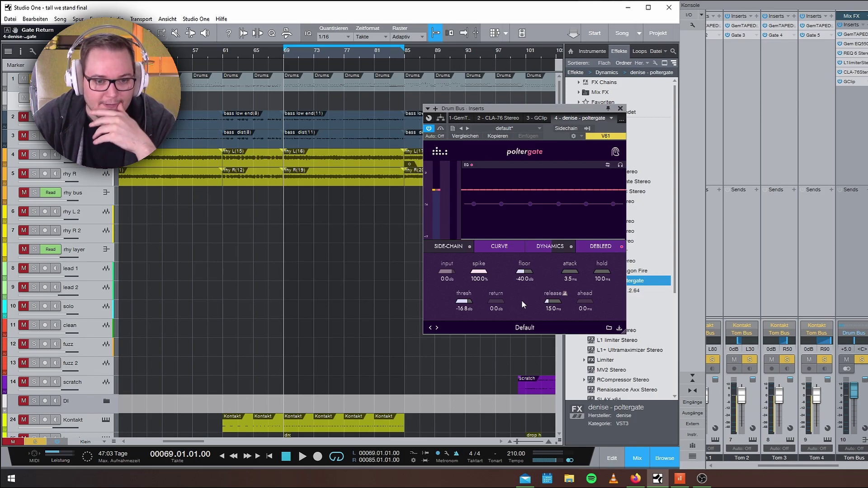
{"action": "left_click_drag", "start_coordinate": [481, 273], "coordinate": [480, 275]}
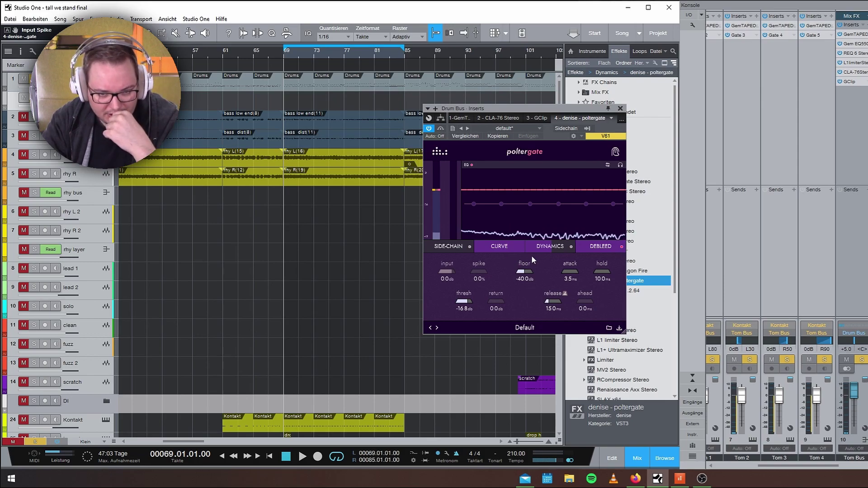
{"action": "left_click", "coordinate": [600, 246]}
{"action": "left_click", "coordinate": [620, 108]}
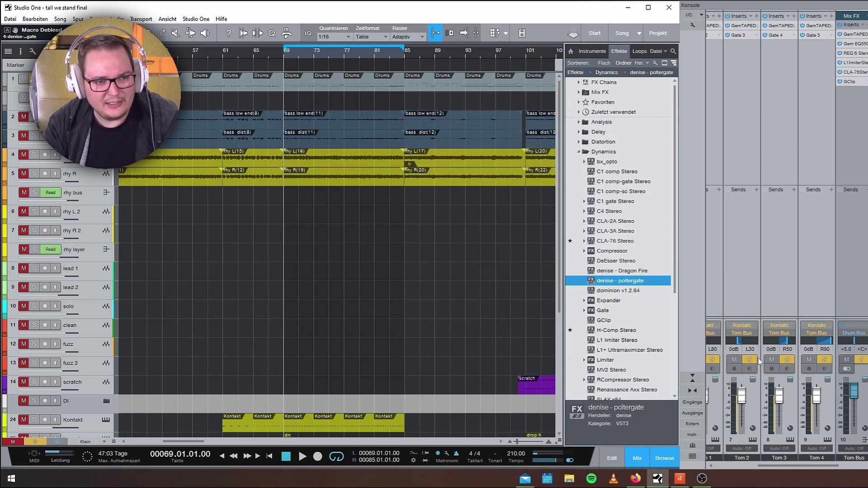
Step: Bring the Kick channel into view in the console and solo it
{"action": "left_click_drag", "start_coordinate": [824, 469], "coordinate": [775, 468]}
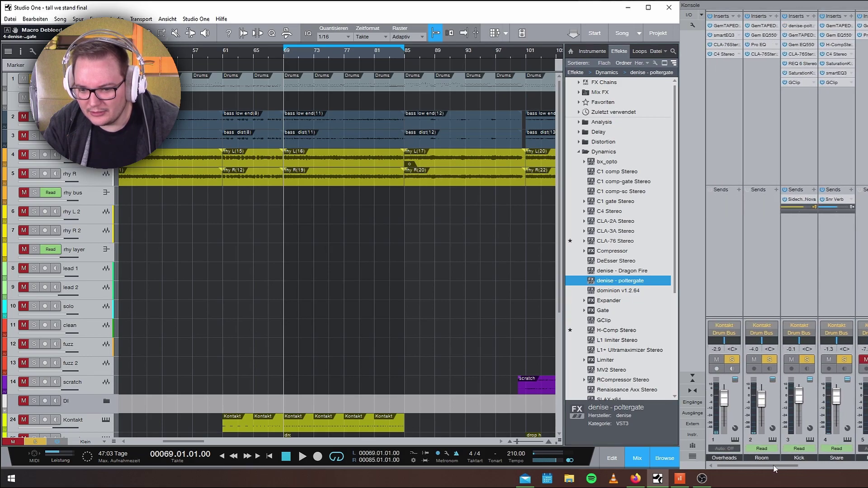
{"action": "left_click", "coordinate": [785, 123]}
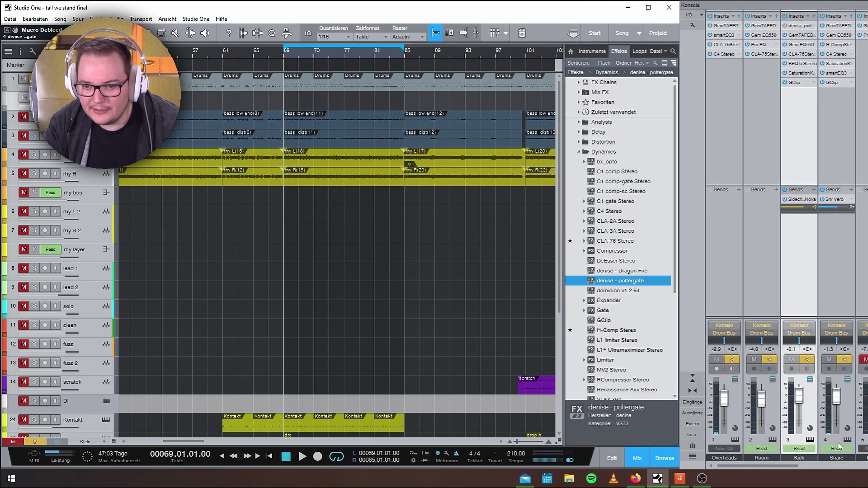
{"action": "left_click_drag", "start_coordinate": [755, 470], "coordinate": [773, 466]}
{"action": "left_click", "coordinate": [807, 359]}
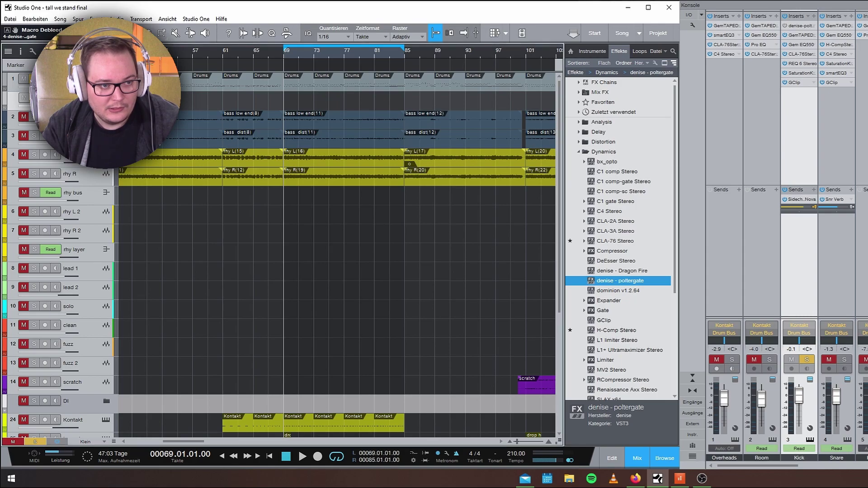
Step: Open the Kick channel's Kontakt drum instrument, inspect the snare and kick Transient Master settings, and close it
{"action": "left_click", "coordinate": [809, 439]}
{"action": "left_click", "coordinate": [325, 297]}
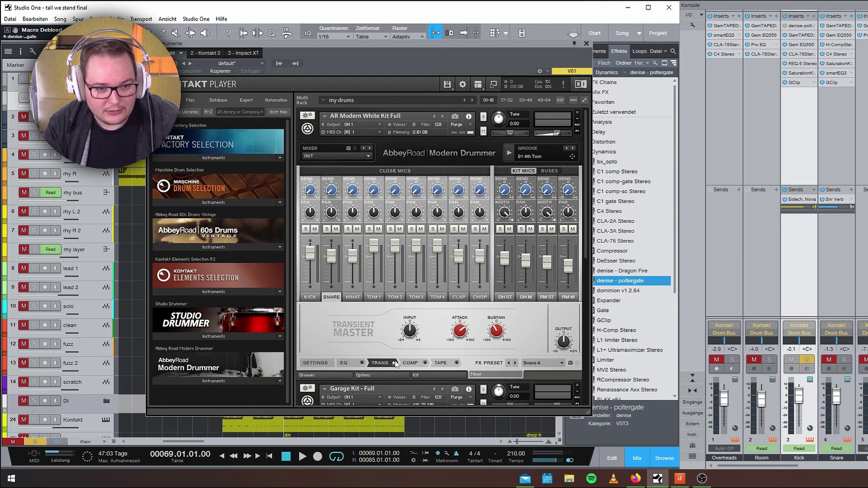
{"action": "left_click", "coordinate": [312, 297]}
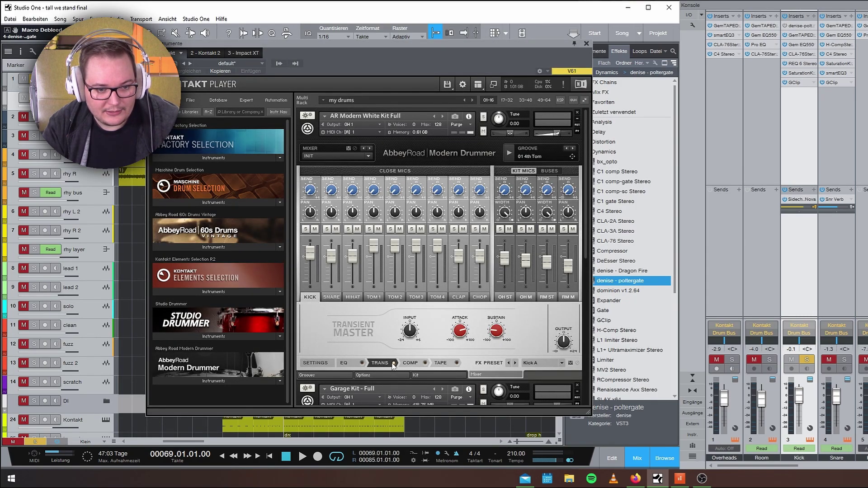
{"action": "left_click", "coordinate": [587, 43]}
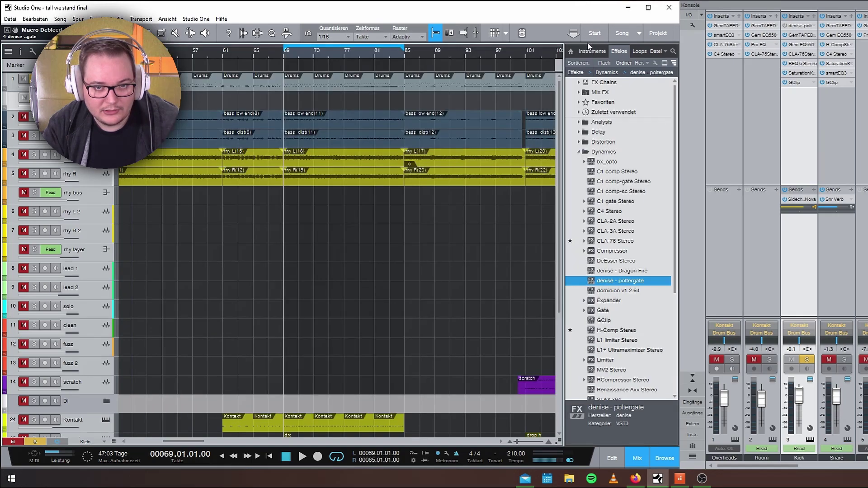
Step: Play the soloed kick, sweep poltergate's gate floor down to -80.0 dB, and settle it at -40.7 dB
{"action": "key", "text": "space"}
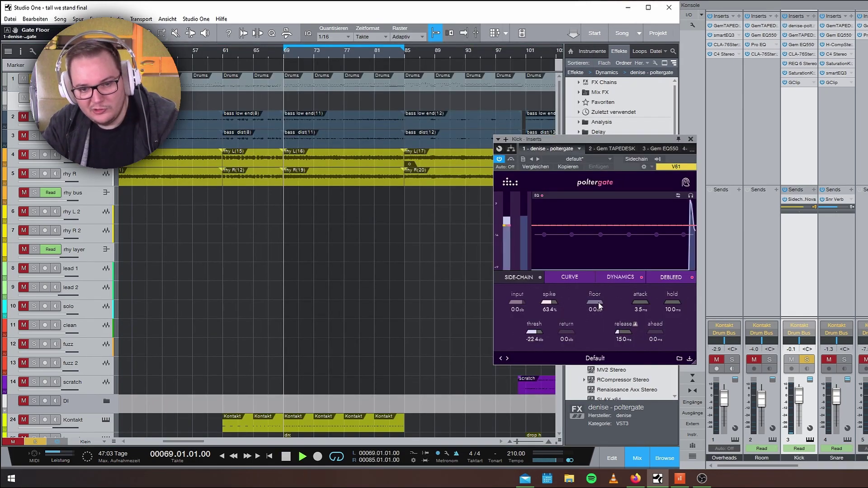
{"action": "double_click", "coordinate": [598, 305]}
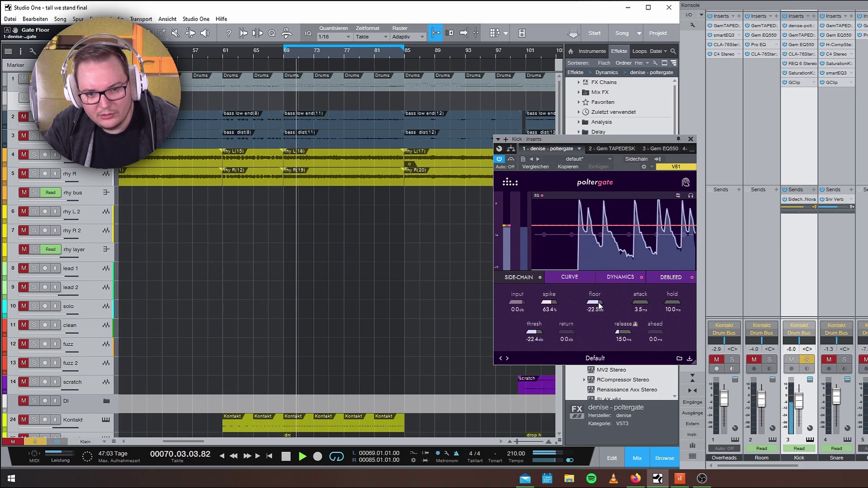
{"action": "scroll", "coordinate": [598, 306], "scroll_direction": "up", "scroll_amount": 5}
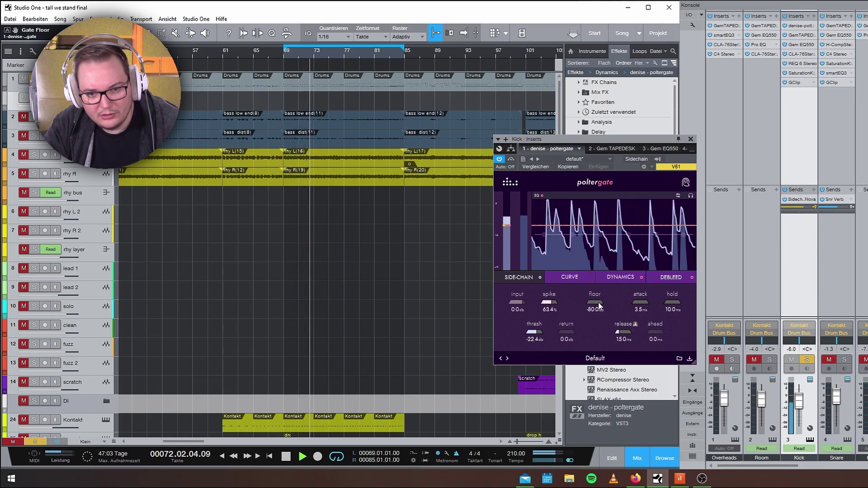
{"action": "key", "text": "space"}
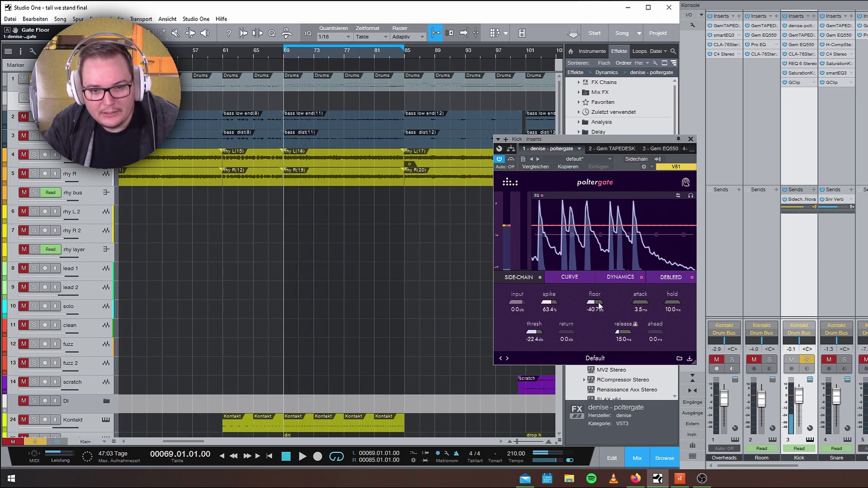
{"action": "scroll", "coordinate": [598, 305], "scroll_direction": "down", "scroll_amount": 2}
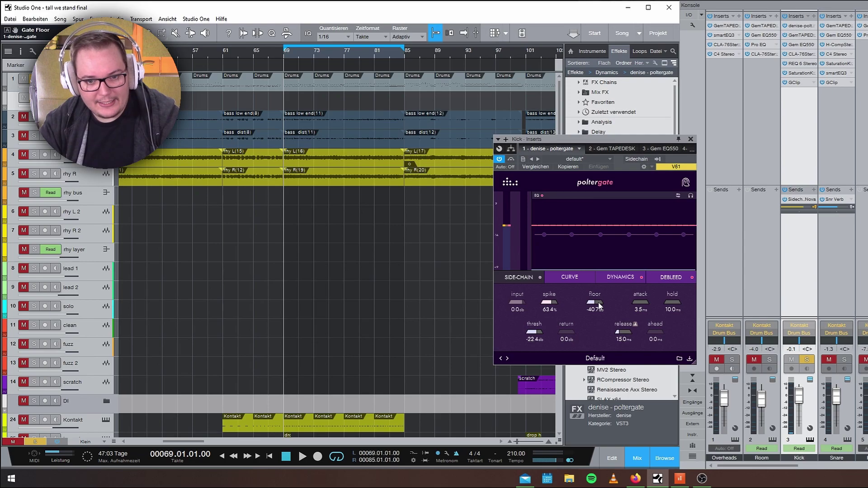
Step: Try a 0.0 ms attack and 1.0 ms hold on the playing kick, and settle on 1.0 ms attack and 50.0 ms hold
{"action": "key", "text": "space"}
{"action": "double_click", "coordinate": [643, 302]}
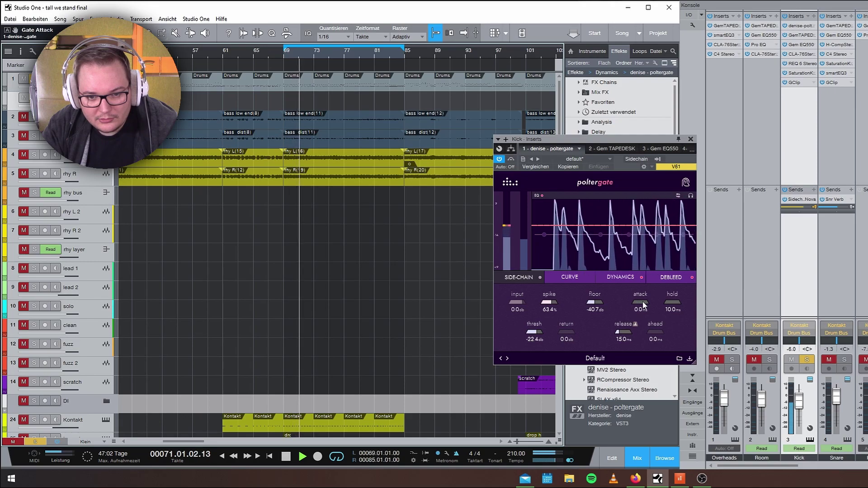
{"action": "double_click", "coordinate": [677, 305]}
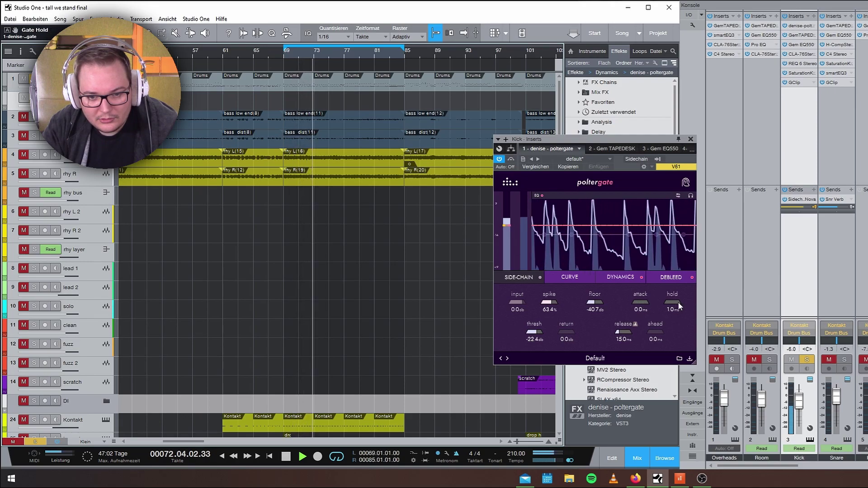
{"action": "key", "text": "space"}
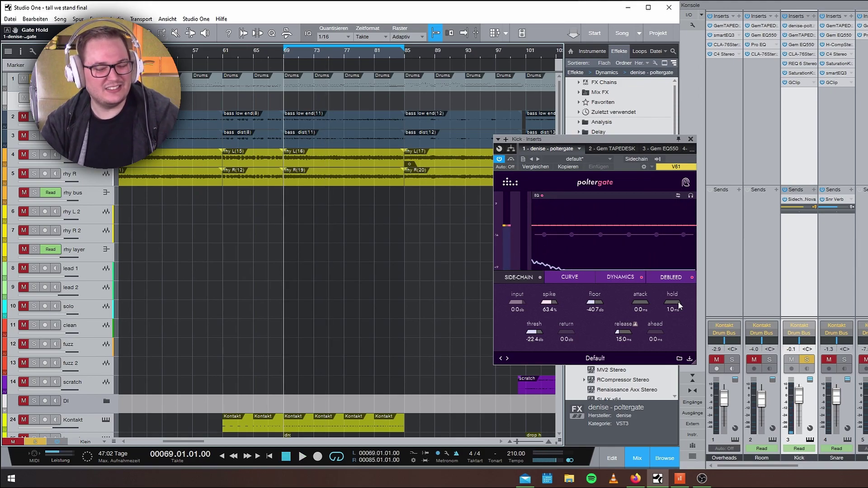
{"action": "key", "text": "space"}
{"action": "left_click_drag", "start_coordinate": [679, 306], "coordinate": [635, 330]}
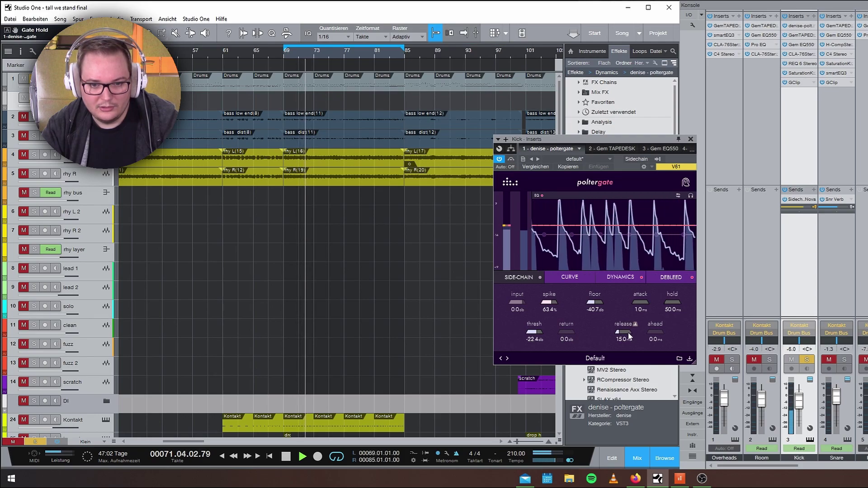
Step: Switch the gate release's tempo sync on and back off to compare both release modes
{"action": "left_click", "coordinate": [635, 324]}
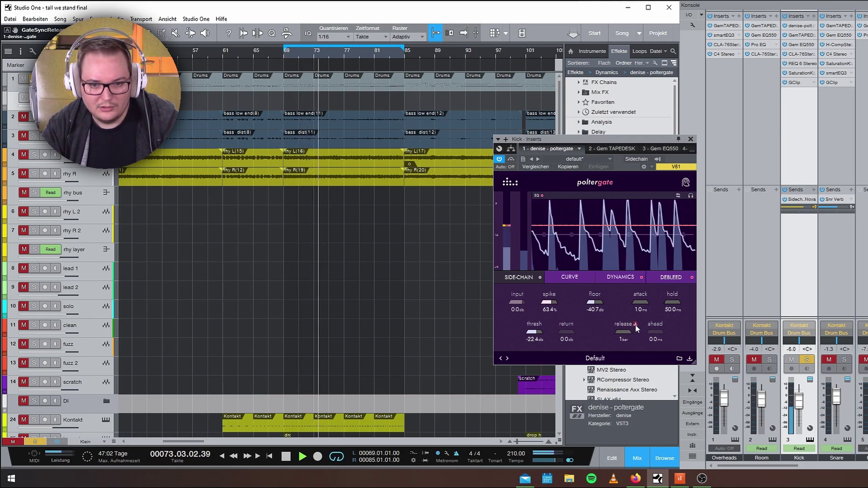
{"action": "left_click", "coordinate": [635, 324]}
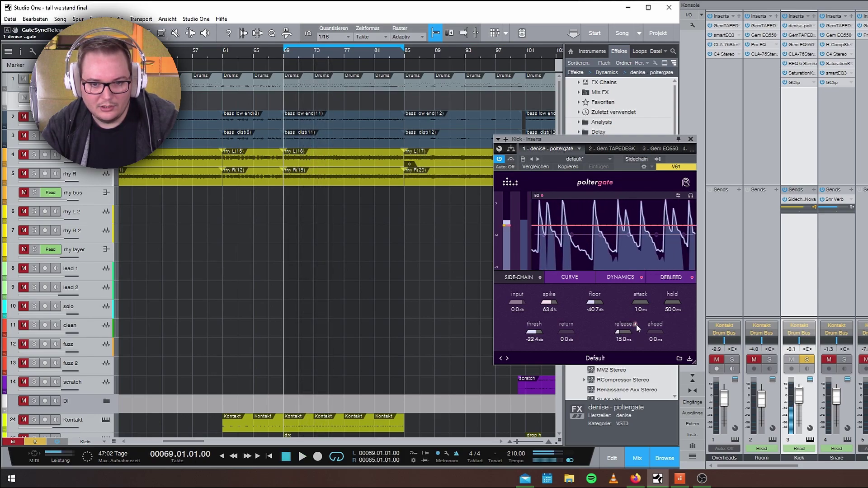
{"action": "key", "text": "space"}
{"action": "left_click", "coordinate": [635, 324]}
{"action": "left_click", "coordinate": [635, 325]}
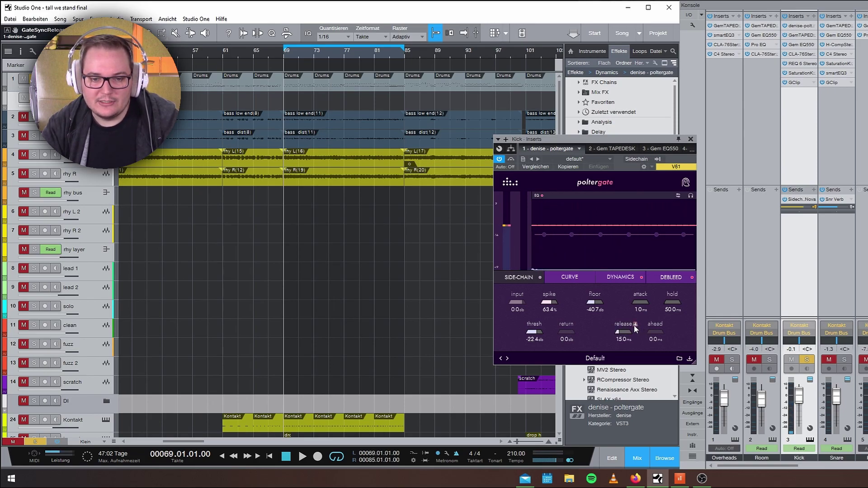
{"action": "left_click", "coordinate": [635, 325]}
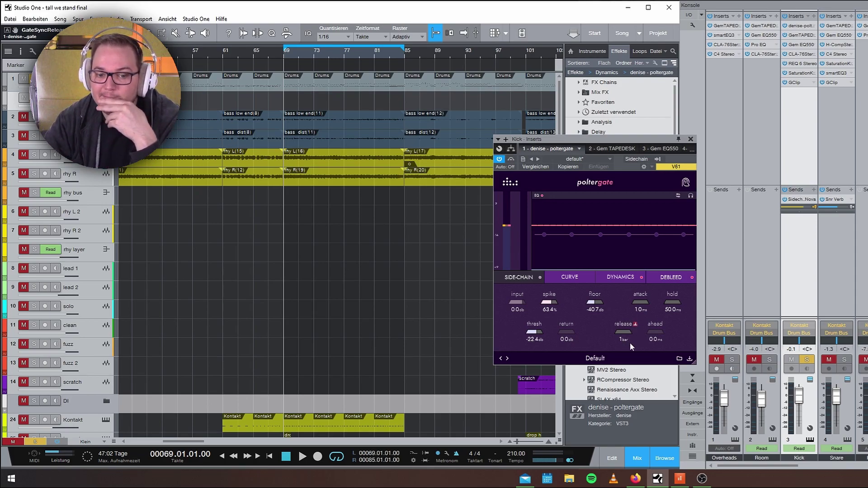
{"action": "left_click", "coordinate": [635, 324]}
Step: Set the gate hold to 50.0 ms and the release to 100.0 ms
{"action": "double_click", "coordinate": [673, 309]}
{"action": "type", "text": "10"}
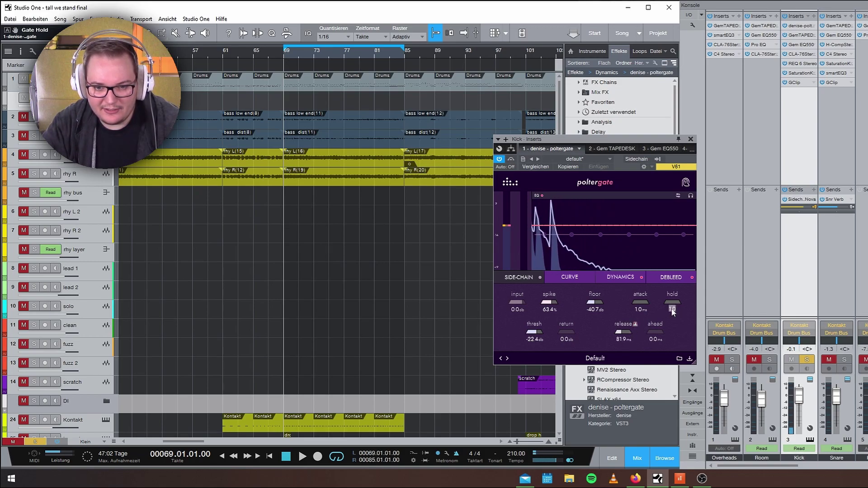
{"action": "type", "text": "500"}
{"action": "key", "text": "Return"}
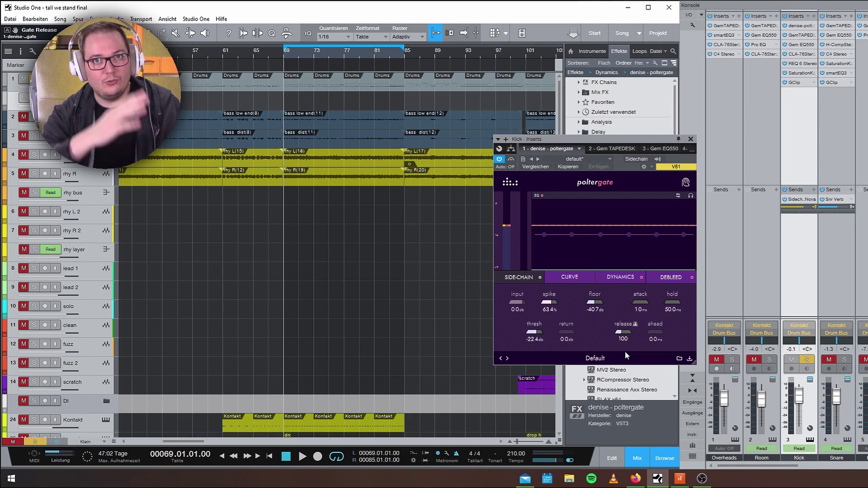
Step: Try a gate lookahead of 7.0 ms on the playing kick, return it to 0.0 ms, and stop playback
{"action": "key", "text": "space"}
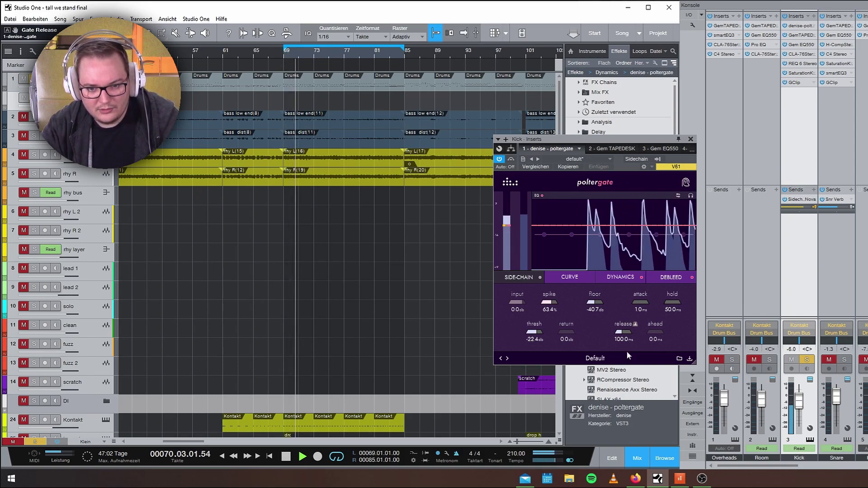
{"action": "left_click_drag", "start_coordinate": [659, 334], "coordinate": [657, 337]}
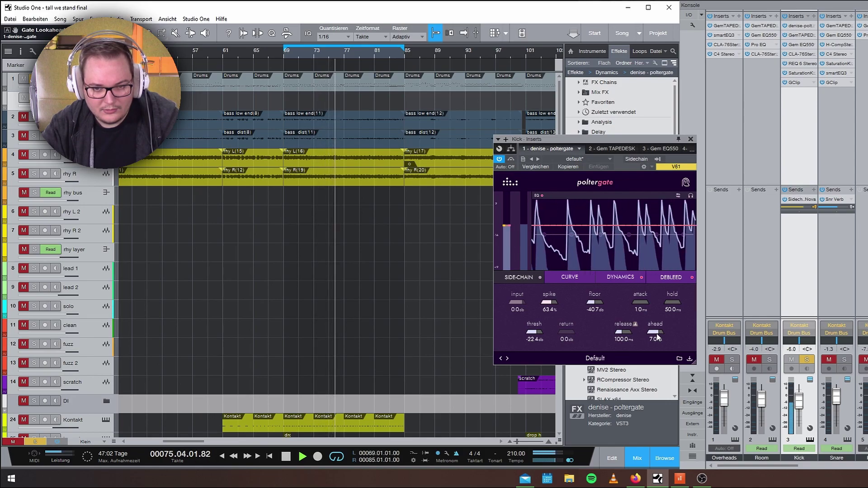
{"action": "scroll", "coordinate": [658, 337], "scroll_direction": "down", "scroll_amount": 5}
{"action": "scroll", "coordinate": [657, 337], "scroll_direction": "down", "scroll_amount": 3}
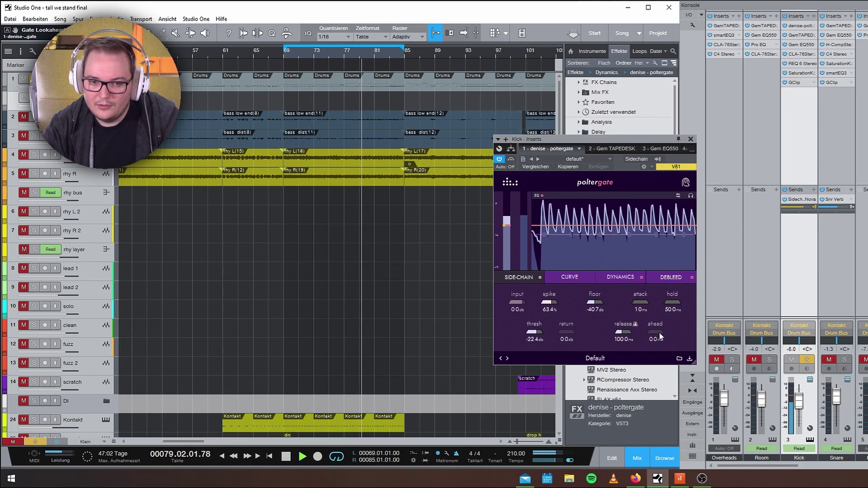
{"action": "key", "text": "space"}
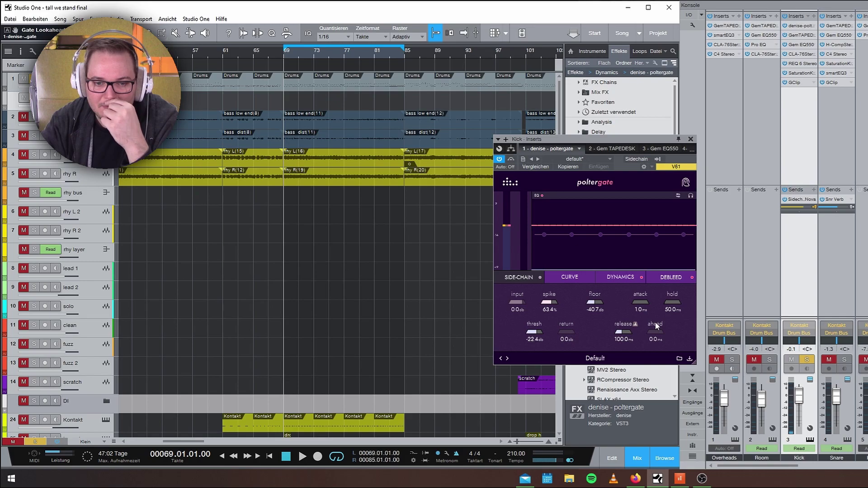
Step: Enlarge and reposition the poltergate window on the Kick channel, and set the gate lookahead to 5.0 ms
{"action": "left_click_drag", "start_coordinate": [693, 362], "coordinate": [805, 467]}
{"action": "left_click_drag", "start_coordinate": [696, 146], "coordinate": [822, 83]}
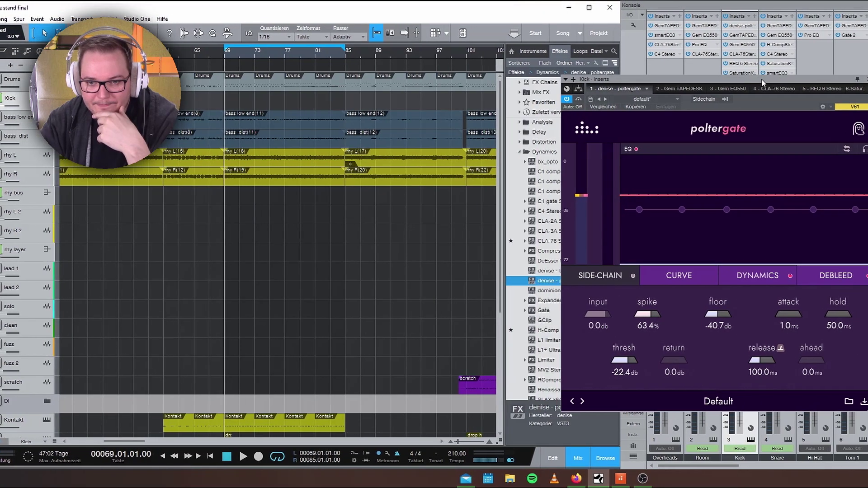
{"action": "left_click_drag", "start_coordinate": [763, 82], "coordinate": [625, 86]}
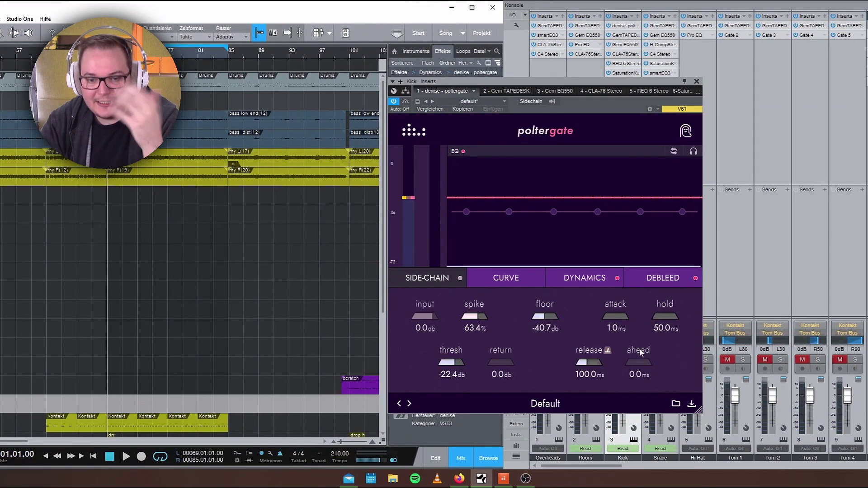
{"action": "left_click", "coordinate": [635, 367]}
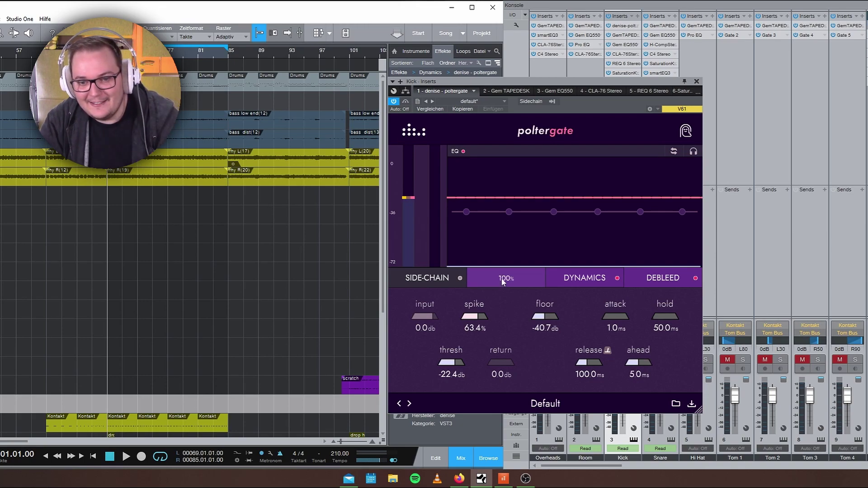
Step: Try a lower gate curve amount on the Kick channel's poltergate
{"action": "scroll", "coordinate": [503, 281], "scroll_direction": "down", "scroll_amount": 5}
{"action": "scroll", "coordinate": [503, 281], "scroll_direction": "down", "scroll_amount": 3}
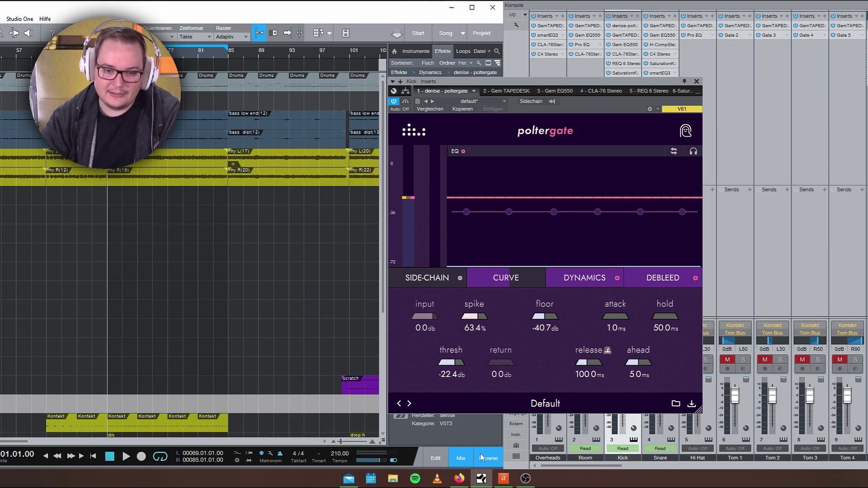
Step: Switch to Firefox and read through the poltergate product page, from the kick drum flow and de-bleeder to the sound-shaping overview
{"action": "left_click", "coordinate": [458, 478]}
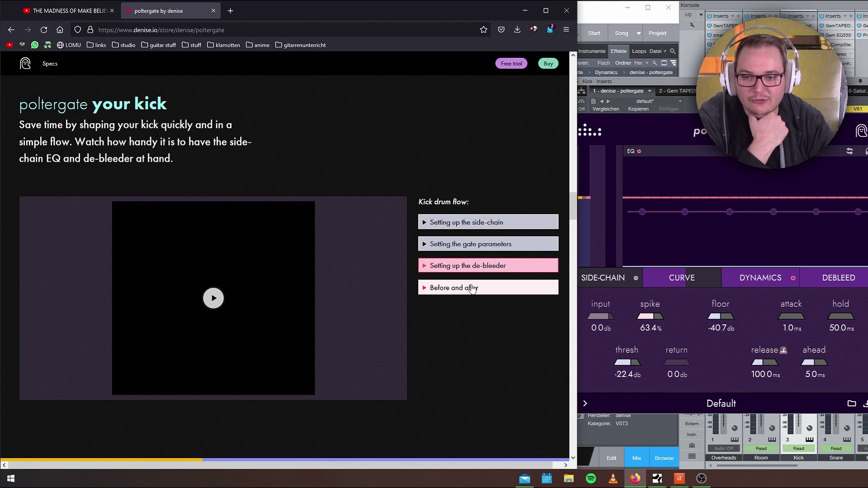
{"action": "scroll", "coordinate": [475, 259], "scroll_direction": "down", "scroll_amount": 5}
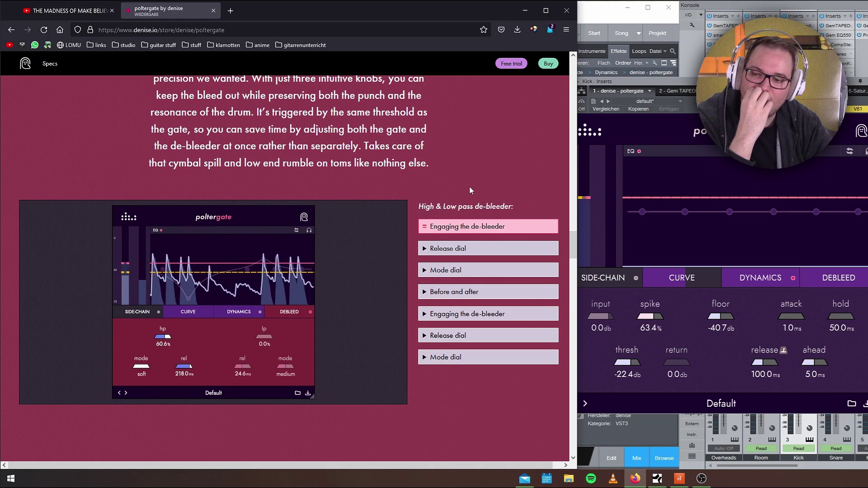
{"action": "scroll", "coordinate": [459, 391], "scroll_direction": "down", "scroll_amount": 10}
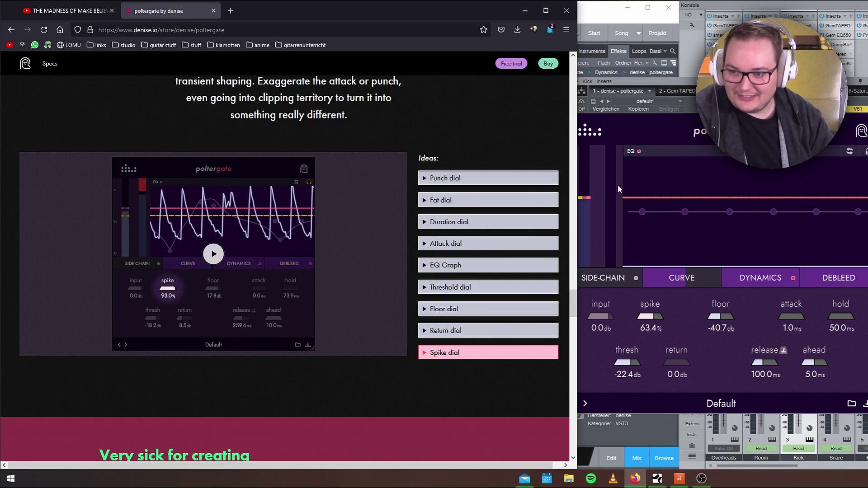
{"action": "scroll", "coordinate": [408, 248], "scroll_direction": "down", "scroll_amount": 9}
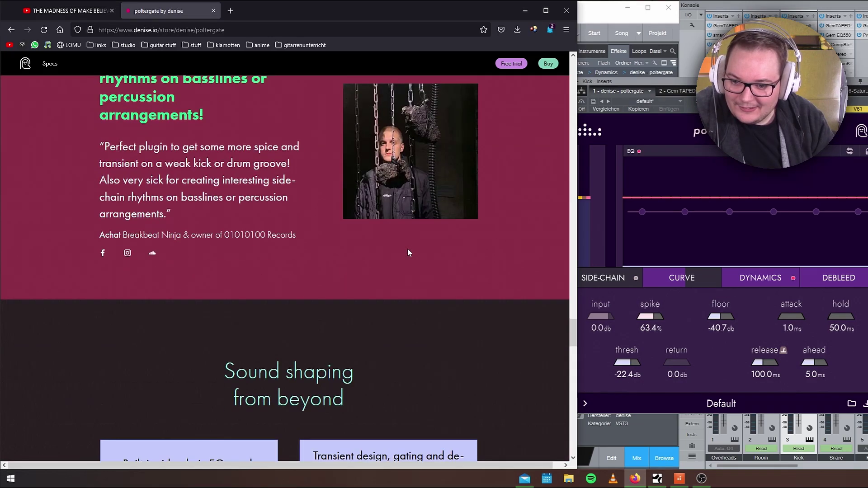
{"action": "scroll", "coordinate": [408, 249], "scroll_direction": "down", "scroll_amount": 4}
{"action": "scroll", "coordinate": [408, 253], "scroll_direction": "down", "scroll_amount": 8}
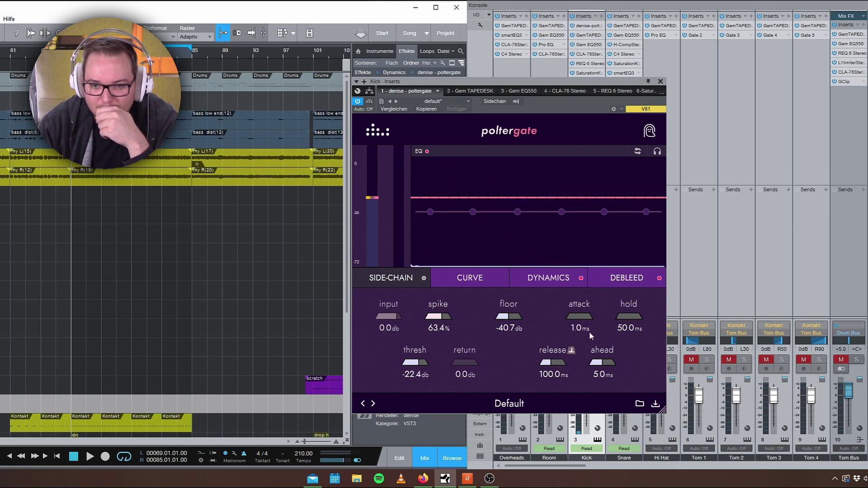
Step: Try a DEBLEED low-pass amount of 28.2% on the kick, return it to 0.0%, and stop playback
{"action": "left_click", "coordinate": [626, 284]}
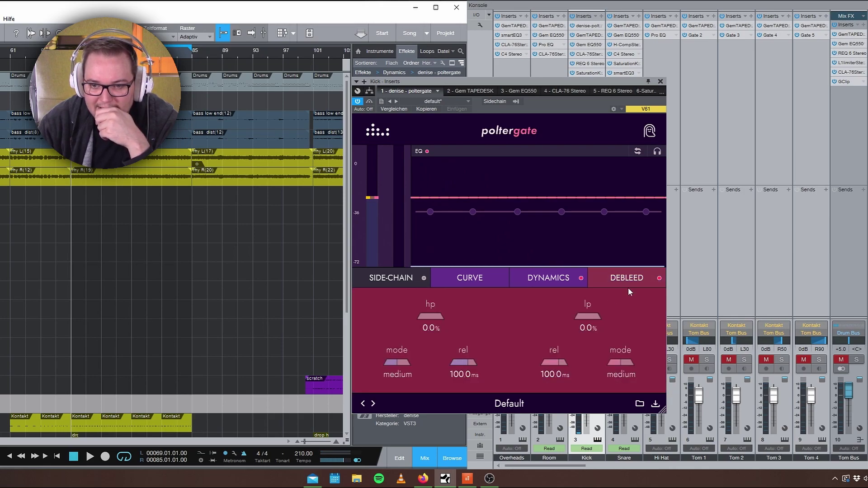
{"action": "scroll", "coordinate": [590, 321], "scroll_direction": "up", "scroll_amount": 5}
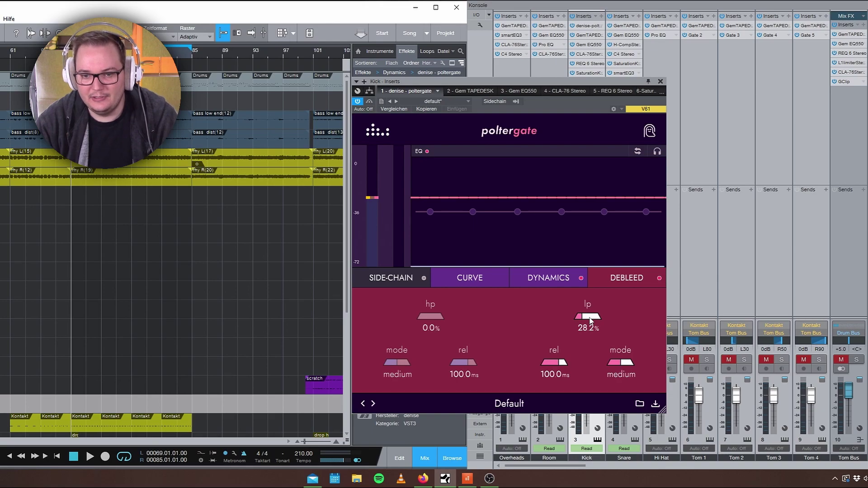
{"action": "key", "text": "space"}
{"action": "scroll", "coordinate": [590, 321], "scroll_direction": "up", "scroll_amount": 2}
{"action": "scroll", "coordinate": [590, 321], "scroll_direction": "down", "scroll_amount": 7}
{"action": "key", "text": "space"}
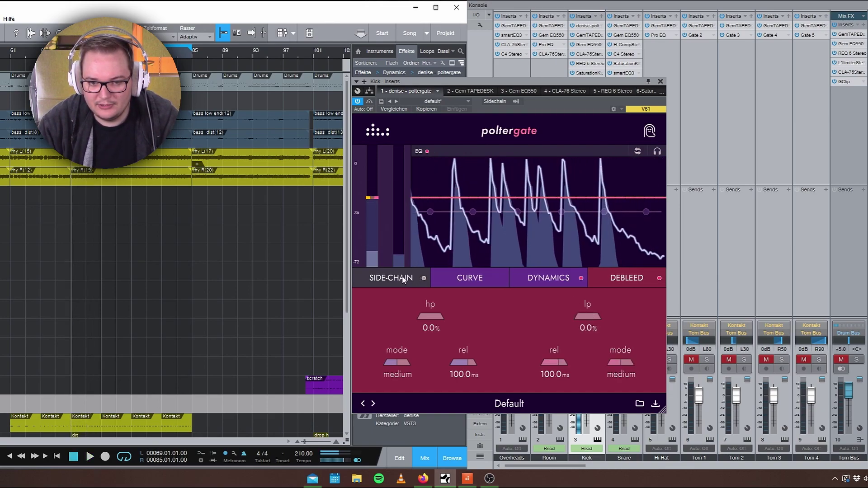
Step: Set the gate threshold to -12.0 dB and the floor to 0.0 dB while the kick plays
{"action": "left_click", "coordinate": [549, 278]}
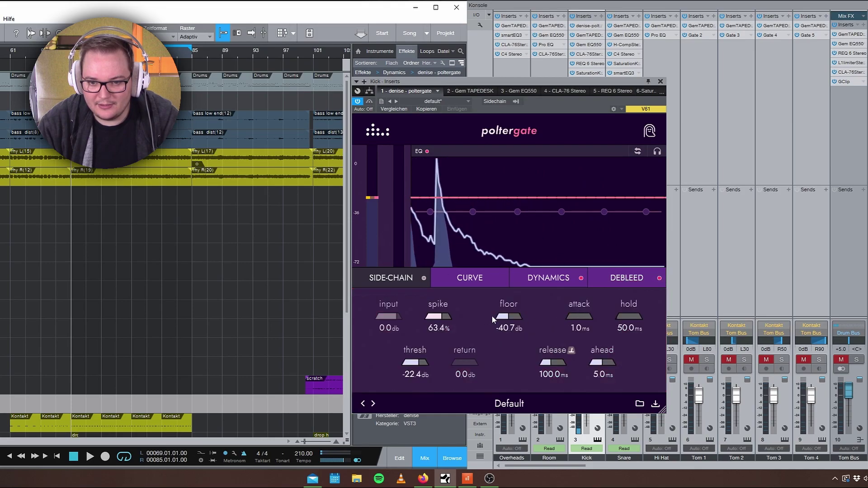
{"action": "mouse_move", "coordinate": [378, 198]}
{"action": "left_mouse_down"}
{"action": "mouse_move", "coordinate": [378, 174]}
{"action": "mouse_move", "coordinate": [374, 235]}
{"action": "mouse_move", "coordinate": [373, 195]}
{"action": "left_mouse_up"}
{"action": "key", "text": "space"}
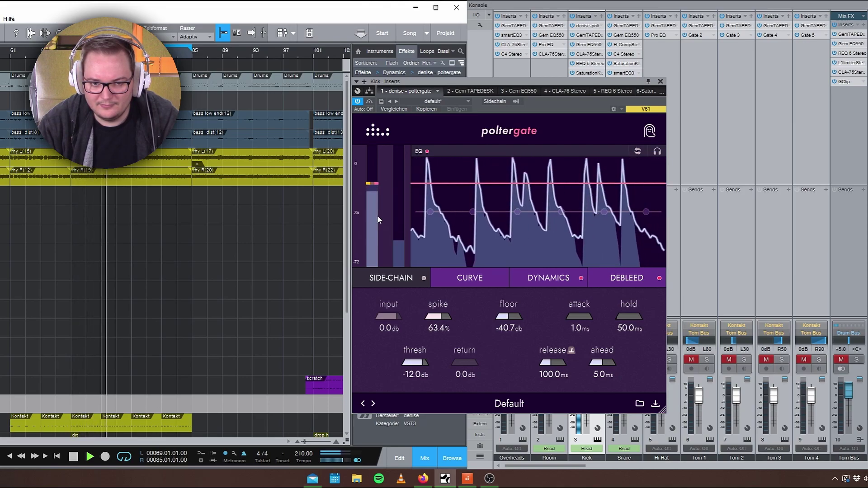
{"action": "left_click", "coordinate": [517, 317]}
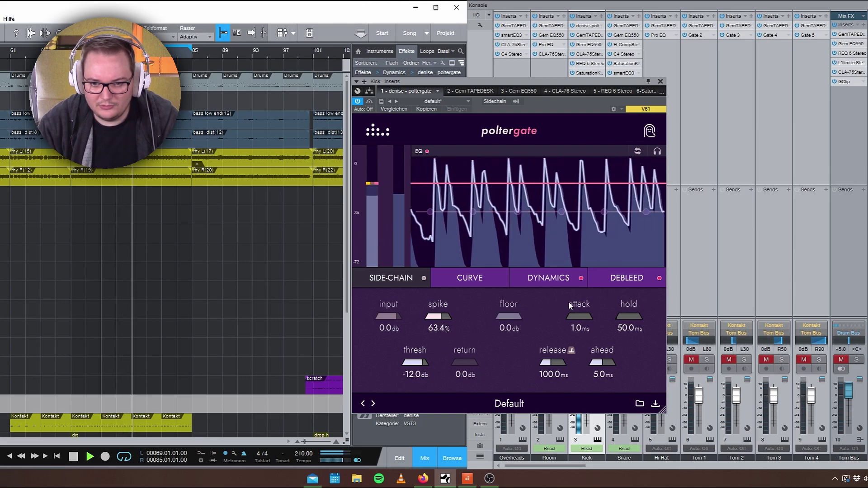
Step: Try adjusting the DEBLEED low-pass amount on the playing kick and stop playback
{"action": "left_click", "coordinate": [629, 279]}
{"action": "left_click_drag", "start_coordinate": [590, 322], "coordinate": [610, 312]}
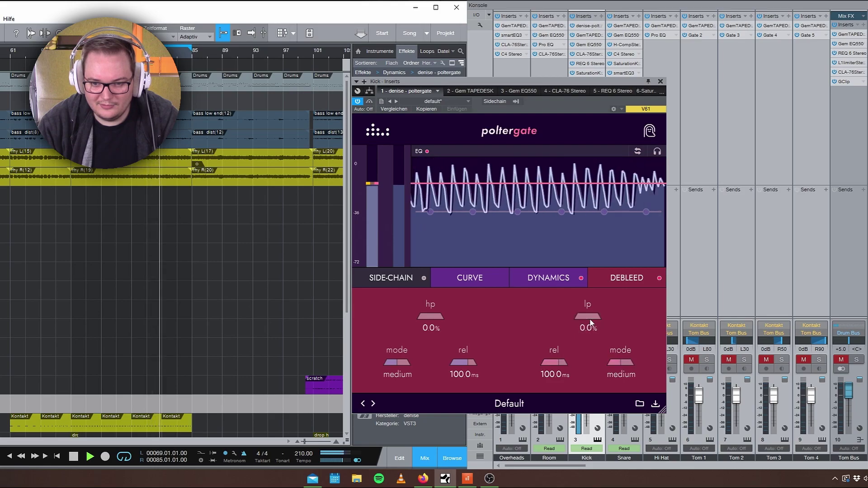
{"action": "key", "text": "space"}
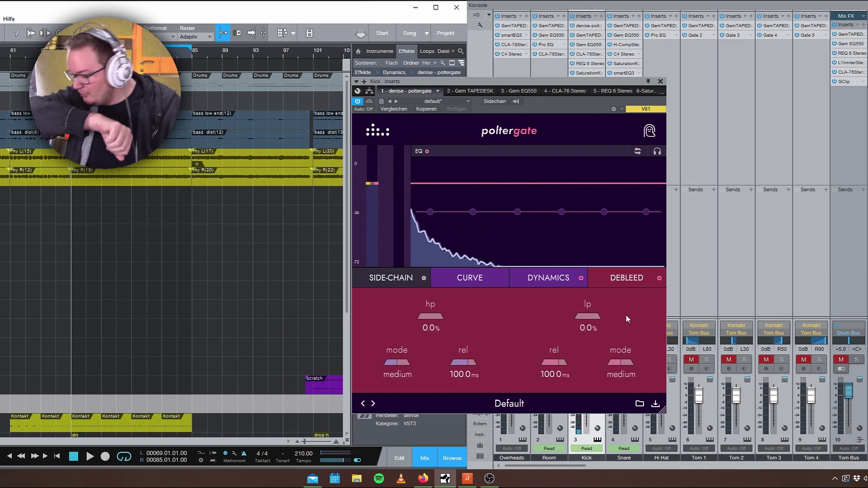
Step: Audition the kick with DEBLEED switched off, switch DEBLEED back on, and stop playback
{"action": "left_click", "coordinate": [633, 280]}
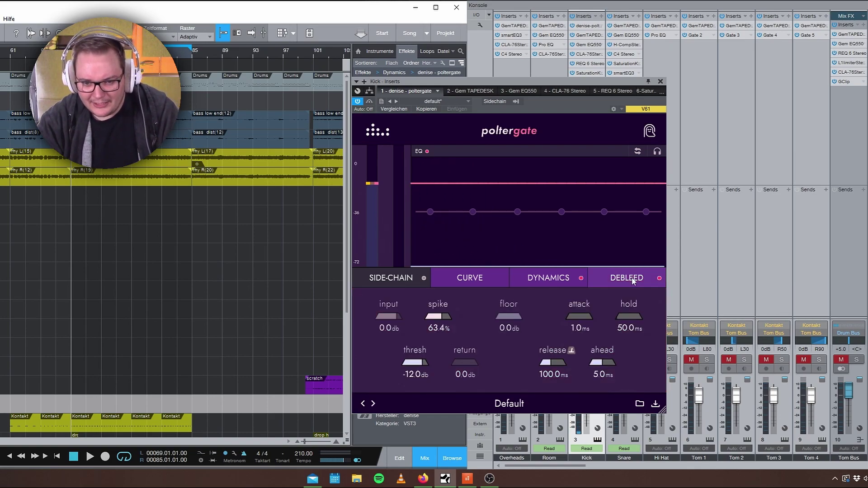
{"action": "left_click", "coordinate": [659, 279]}
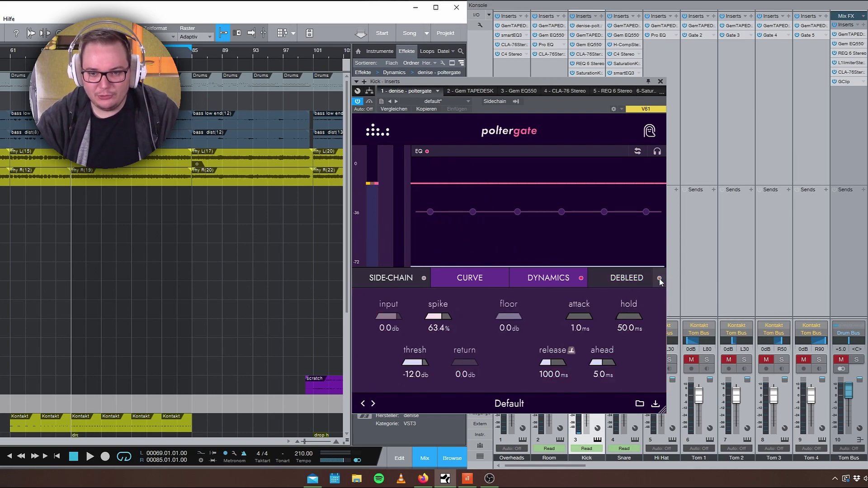
{"action": "key", "text": "space"}
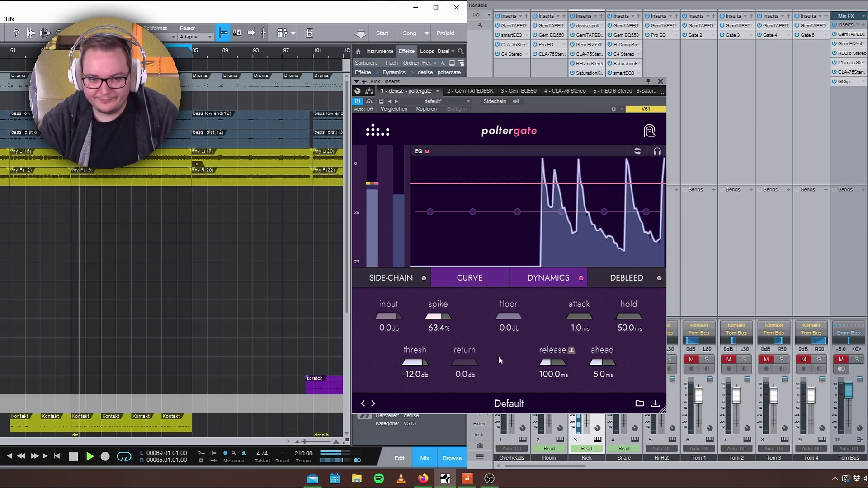
{"action": "key", "text": "space"}
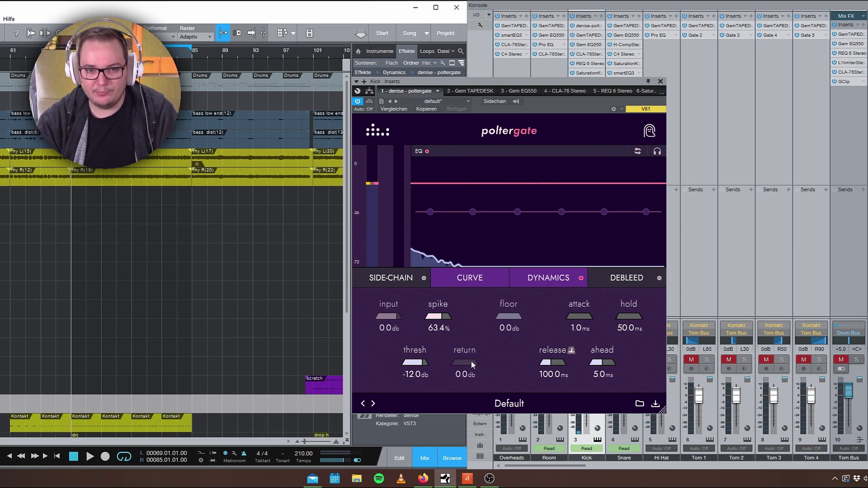
{"action": "key", "text": "space"}
{"action": "left_click", "coordinate": [642, 280]}
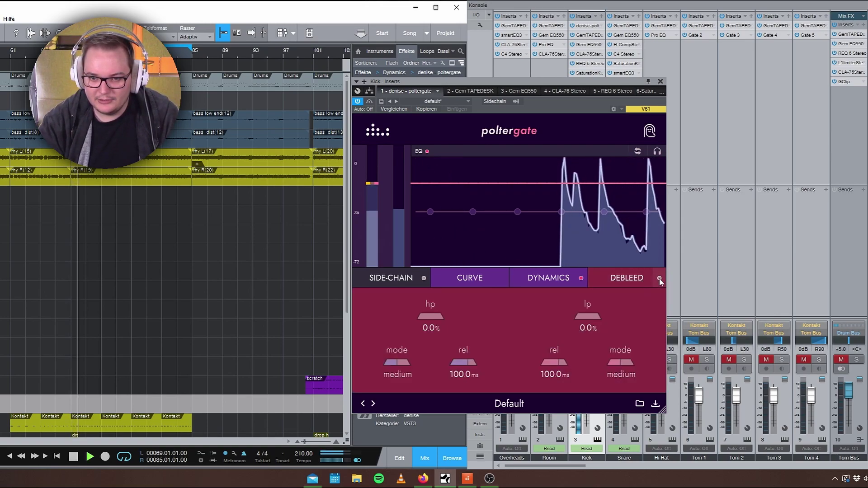
{"action": "key", "text": "space"}
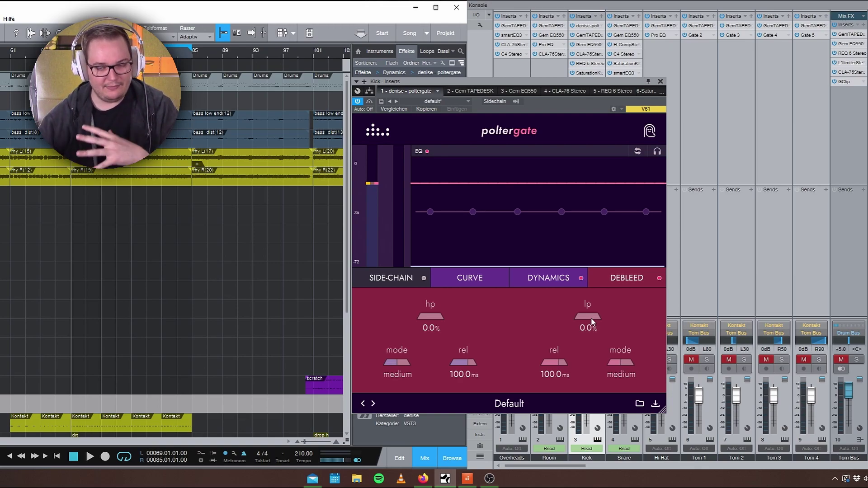
Step: Play the kick, set the DEBLEED low-pass amount to 49.3%, and stop playback
{"action": "key", "text": "space"}
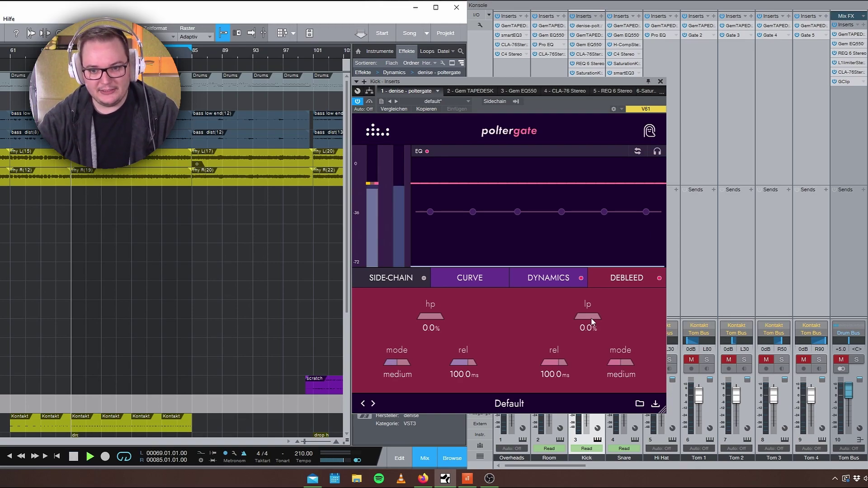
{"action": "scroll", "coordinate": [587, 317], "scroll_direction": "up", "scroll_amount": 10}
{"action": "scroll", "coordinate": [591, 320], "scroll_direction": "up", "scroll_amount": 8}
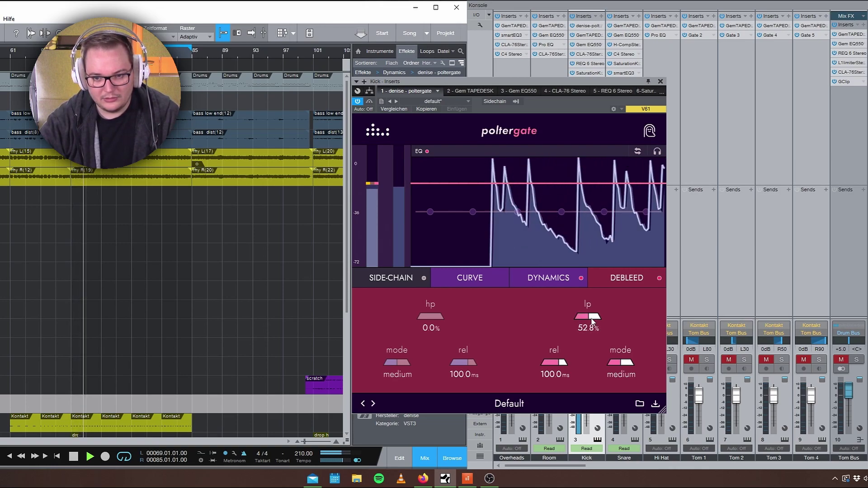
{"action": "scroll", "coordinate": [591, 320], "scroll_direction": "down", "scroll_amount": 2}
{"action": "scroll", "coordinate": [592, 320], "scroll_direction": "down", "scroll_amount": 2}
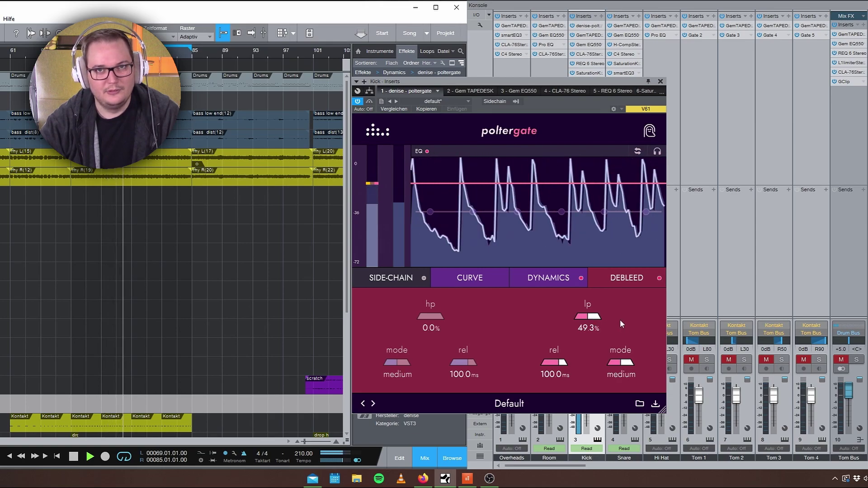
{"action": "key", "text": "space"}
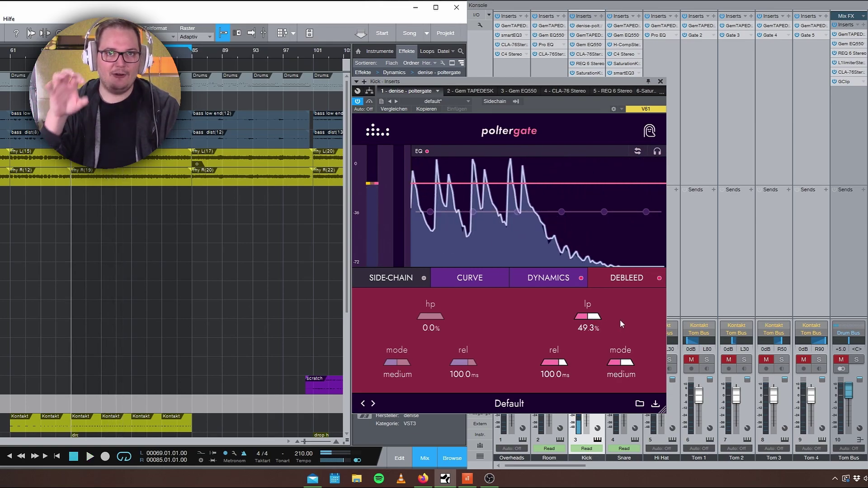
Step: Try a DEBLEED low-pass release of 11.7 ms on the playing kick, set it to 110.0 ms, and stop playback
{"action": "key", "text": "space"}
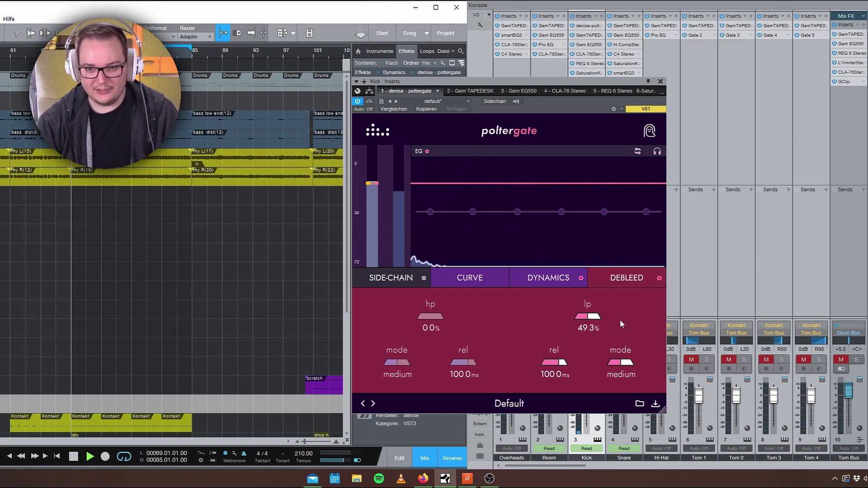
{"action": "scroll", "coordinate": [564, 369], "scroll_direction": "down", "scroll_amount": 10}
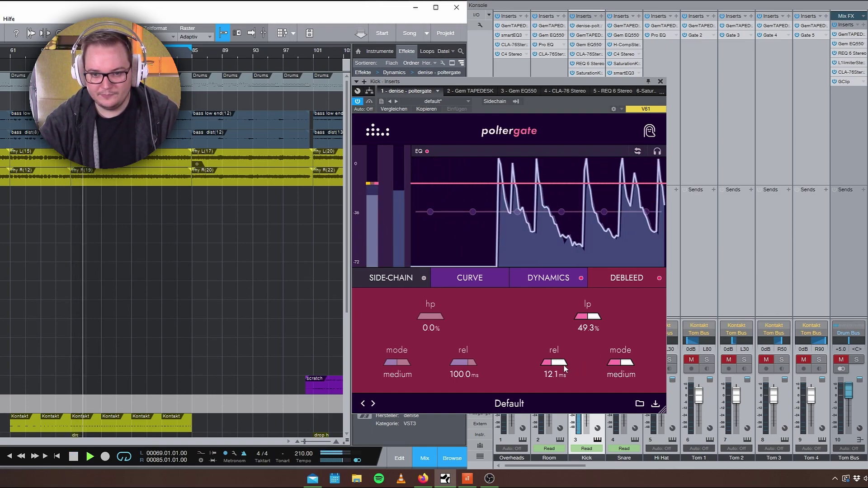
{"action": "scroll", "coordinate": [564, 367], "scroll_direction": "up", "scroll_amount": 8}
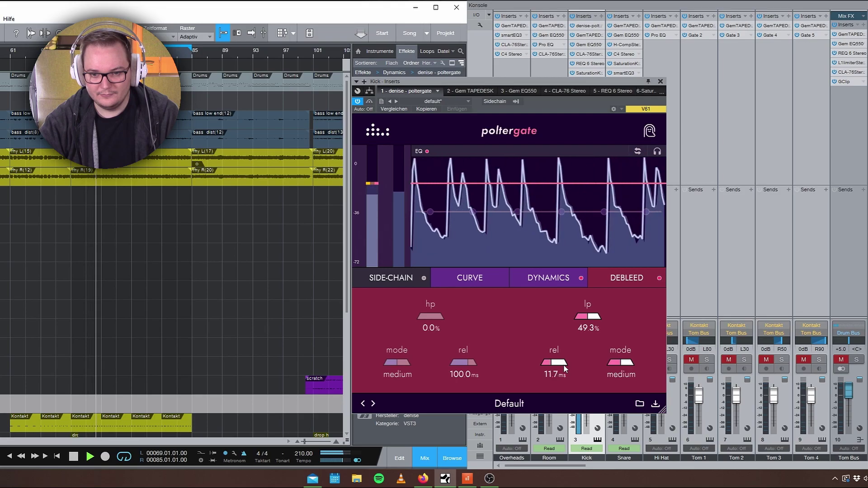
{"action": "scroll", "coordinate": [563, 365], "scroll_direction": "up", "scroll_amount": 5}
{"action": "key", "text": "space"}
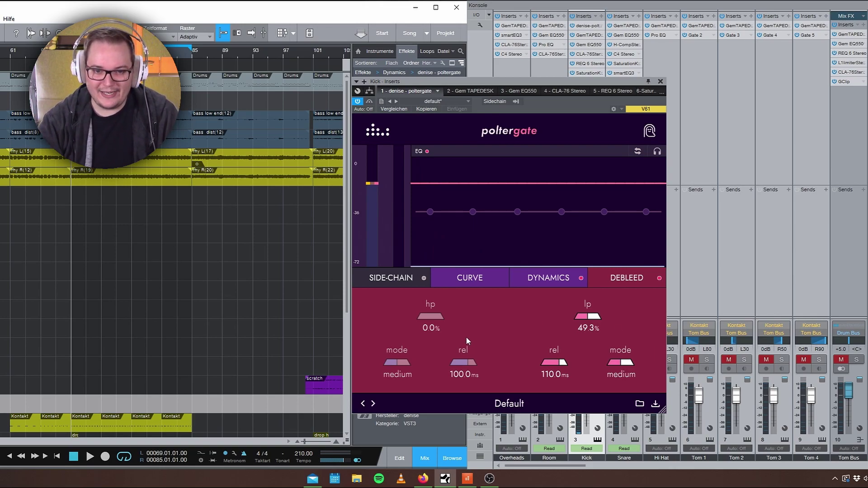
Step: Play the kick and set the DEBLEED high-pass amount to 38.7% with its mode on soft
{"action": "key", "text": "space"}
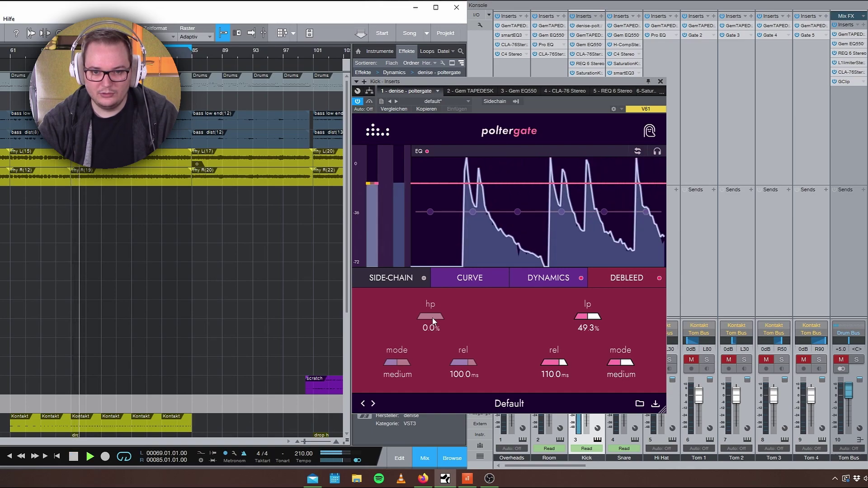
{"action": "scroll", "coordinate": [432, 321], "scroll_direction": "up", "scroll_amount": 6}
{"action": "scroll", "coordinate": [432, 321], "scroll_direction": "up", "scroll_amount": 2}
{"action": "scroll", "coordinate": [400, 362], "scroll_direction": "down", "scroll_amount": 1}
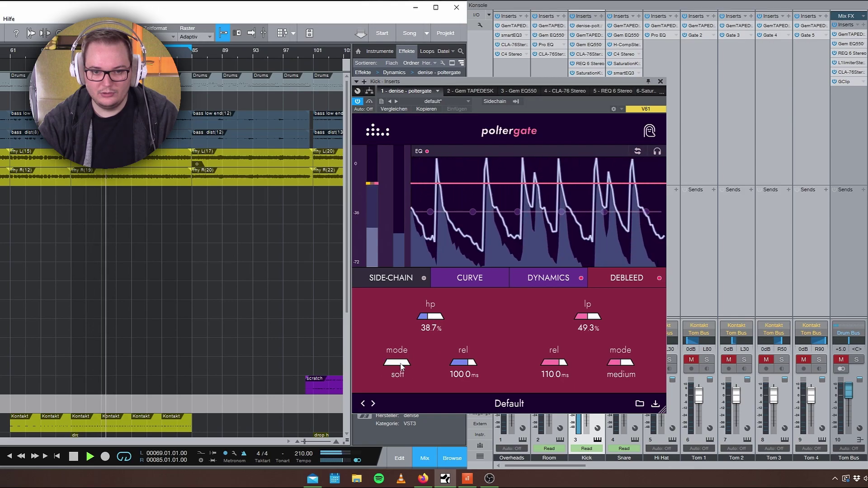
Step: Raise the DEBLEED high-pass release to 500.0 ms for comparison, and set it to 162.2 ms
{"action": "scroll", "coordinate": [466, 364], "scroll_direction": "up", "scroll_amount": 3}
{"action": "scroll", "coordinate": [468, 367], "scroll_direction": "up", "scroll_amount": 2}
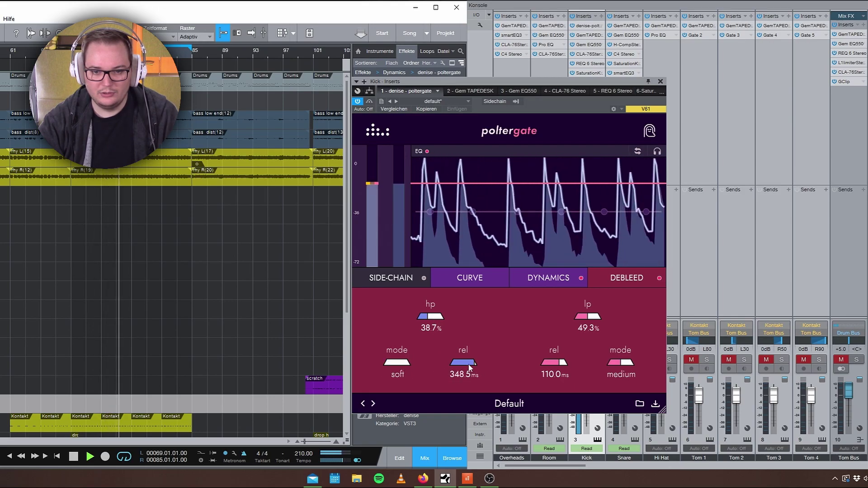
{"action": "scroll", "coordinate": [468, 367], "scroll_direction": "up", "scroll_amount": 3}
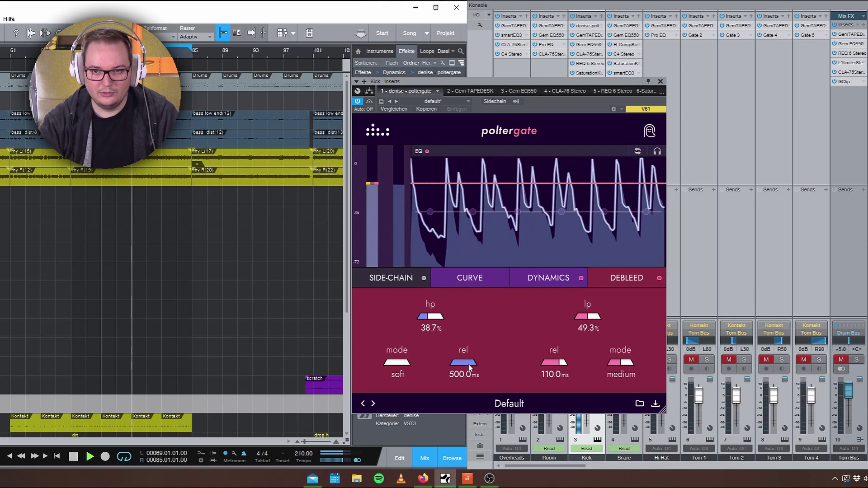
{"action": "scroll", "coordinate": [468, 367], "scroll_direction": "down", "scroll_amount": 4}
{"action": "scroll", "coordinate": [469, 367], "scroll_direction": "up", "scroll_amount": 1}
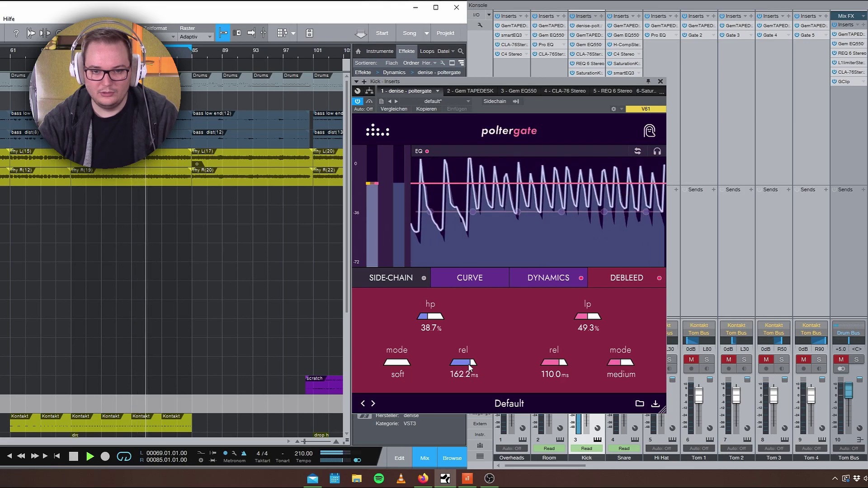
Step: Switch DEBLEED off, on, and off again during playback to compare the kick with and without it
{"action": "left_click", "coordinate": [659, 279]}
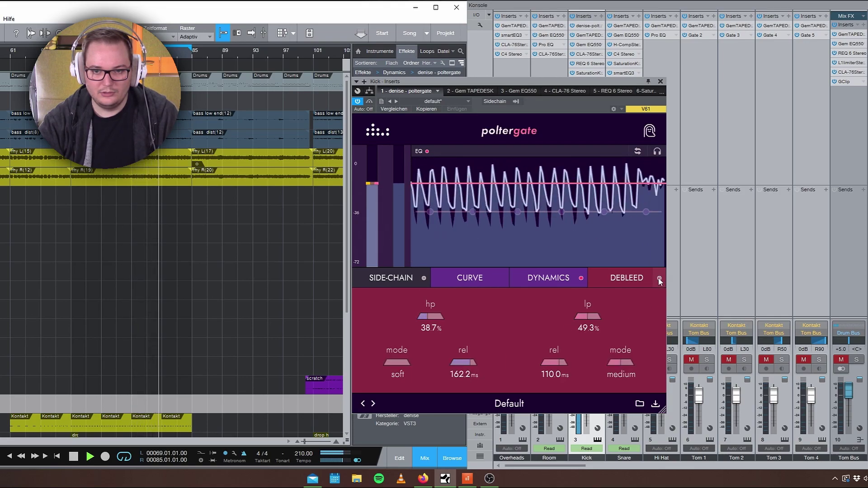
{"action": "left_click", "coordinate": [660, 279]}
{"action": "left_click", "coordinate": [659, 278]}
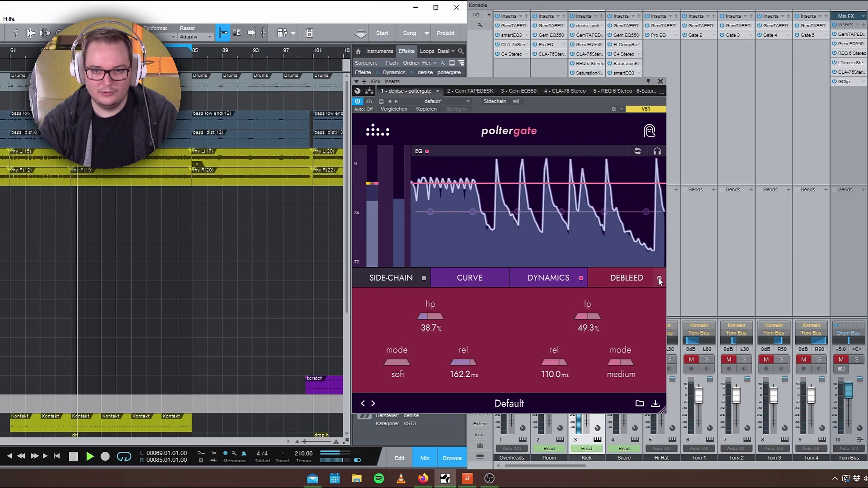
Step: Switch DEBLEED back on, set its high-pass amount to 0.0%, and stop playback
{"action": "left_click", "coordinate": [659, 279]}
{"action": "left_click_drag", "start_coordinate": [444, 318], "coordinate": [424, 343]}
{"action": "key", "text": "space"}
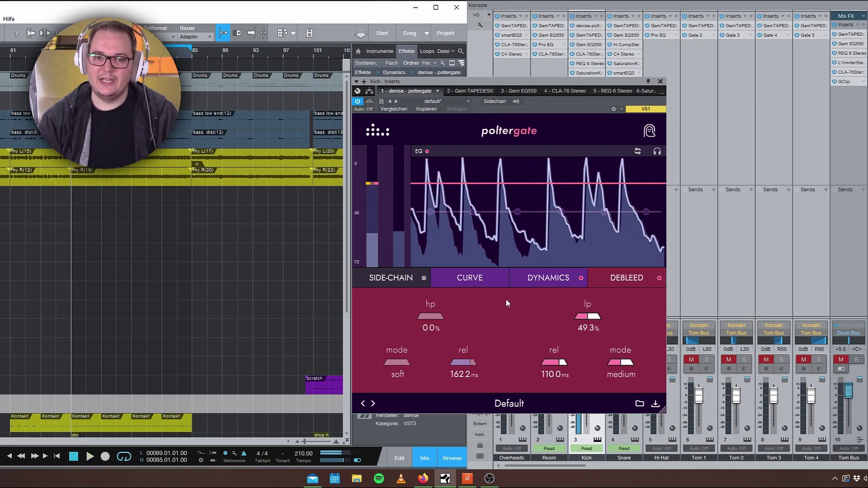
Step: Play the kick and set the gate's spike to 70.4%, threshold to -17.5 dB and release to 48.7 ms
{"action": "left_click", "coordinate": [613, 279]}
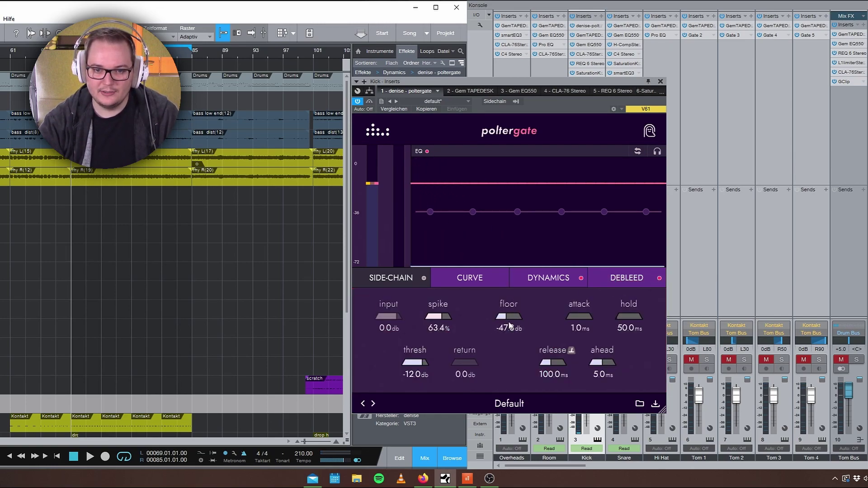
{"action": "key", "text": "space"}
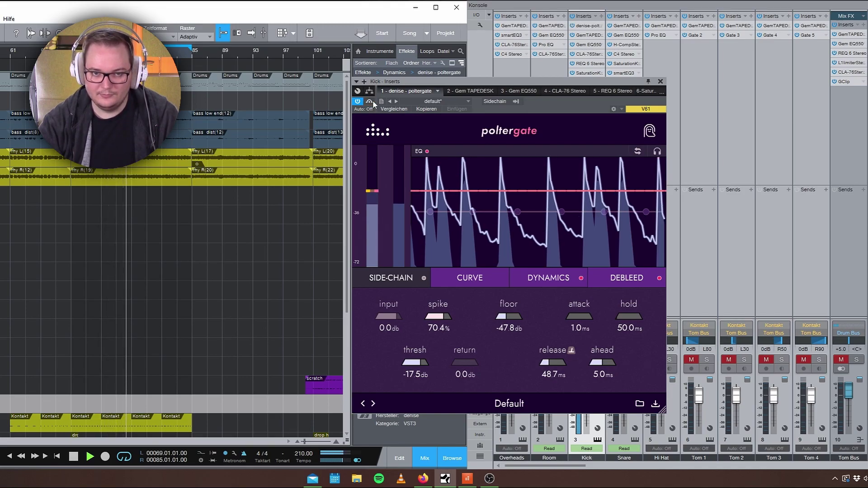
{"action": "left_click", "coordinate": [660, 84]}
{"action": "key", "text": "space"}
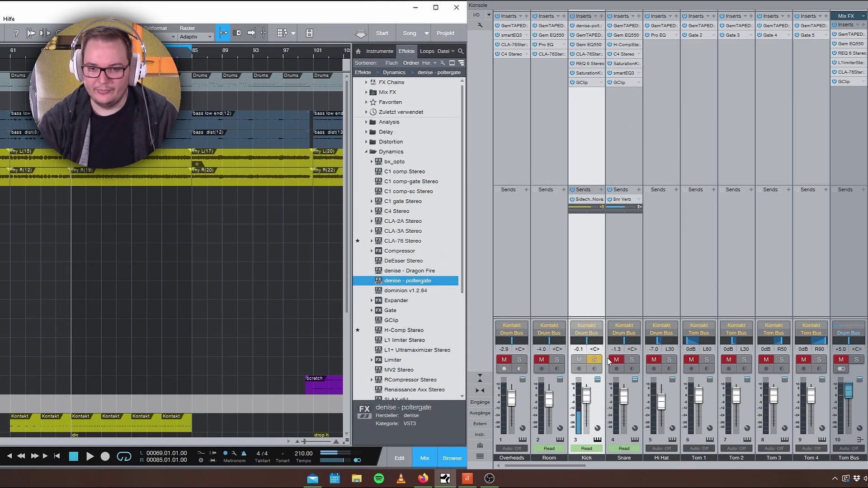
Step: Reopen the kick's poltergate and set the DYNAMICS punch to 21.1% during playback
{"action": "left_click", "coordinate": [587, 25]}
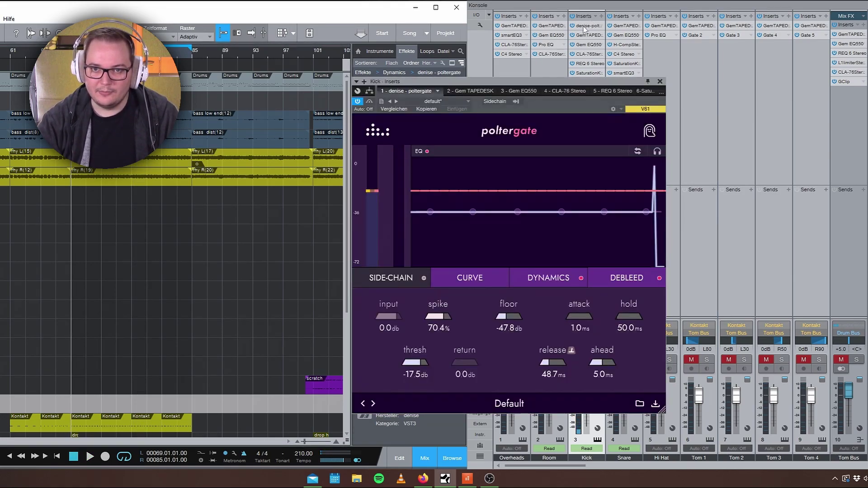
{"action": "left_click", "coordinate": [540, 281]}
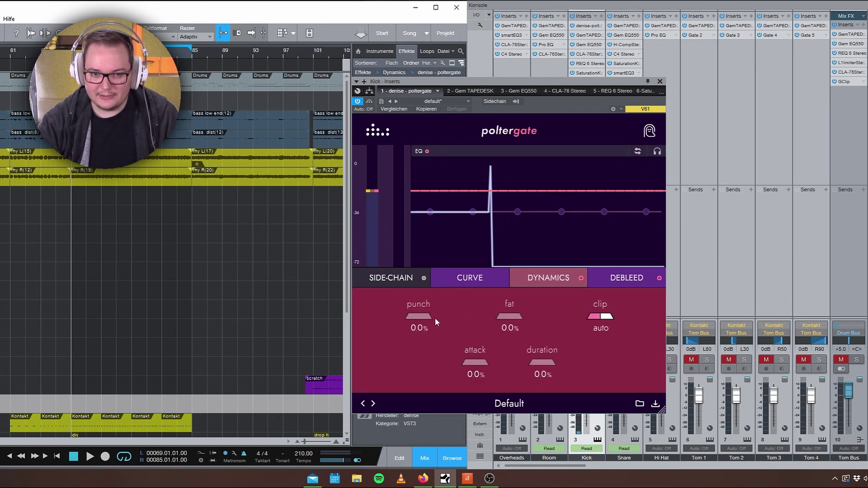
{"action": "key", "text": "space"}
{"action": "left_click_drag", "start_coordinate": [420, 321], "coordinate": [421, 319]}
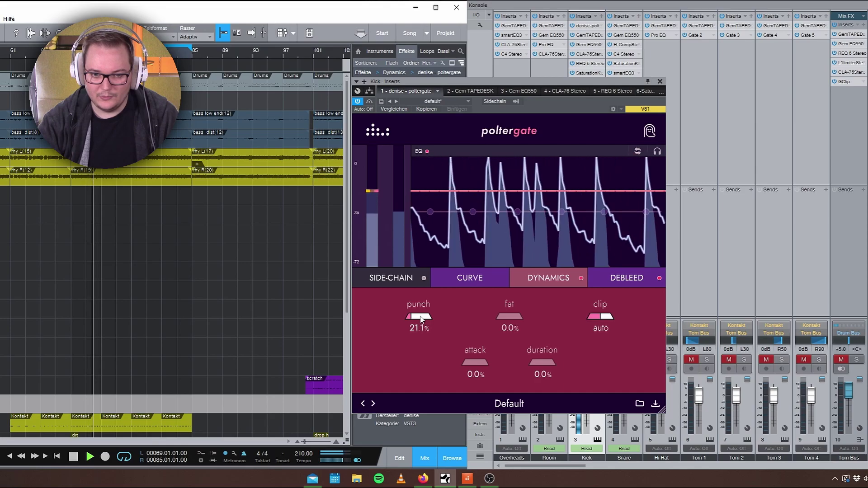
{"action": "key", "text": "space"}
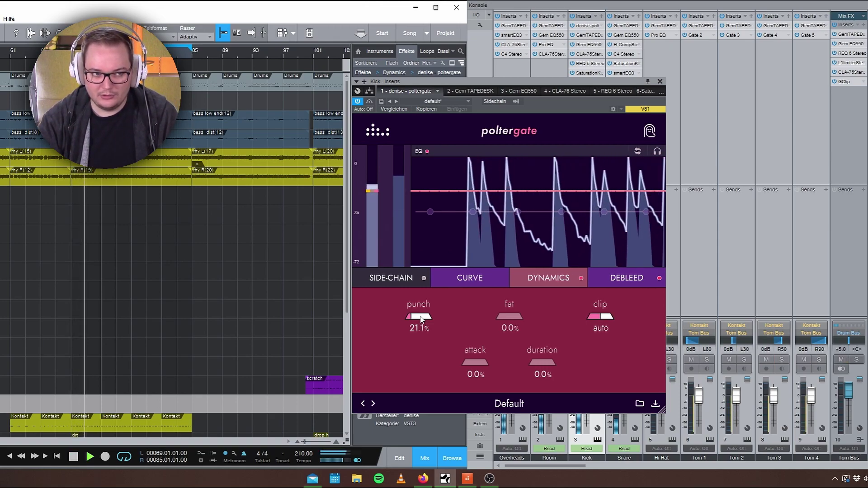
Step: Raise the DYNAMICS punch to 24.6% and set fat to 28.2% while the full drum kit plays
{"action": "scroll", "coordinate": [421, 318], "scroll_direction": "up", "scroll_amount": 2}
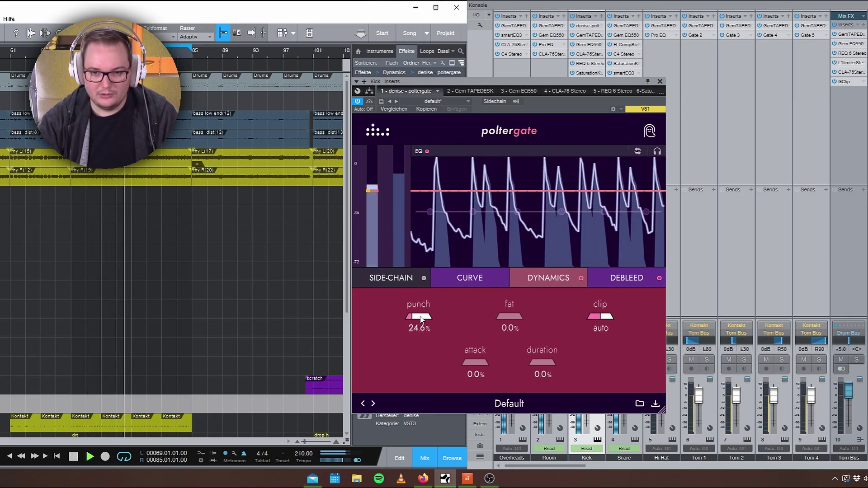
{"action": "scroll", "coordinate": [515, 319], "scroll_direction": "up", "scroll_amount": 2}
{"action": "scroll", "coordinate": [516, 319], "scroll_direction": "up", "scroll_amount": 5}
{"action": "scroll", "coordinate": [515, 319], "scroll_direction": "down", "scroll_amount": 2}
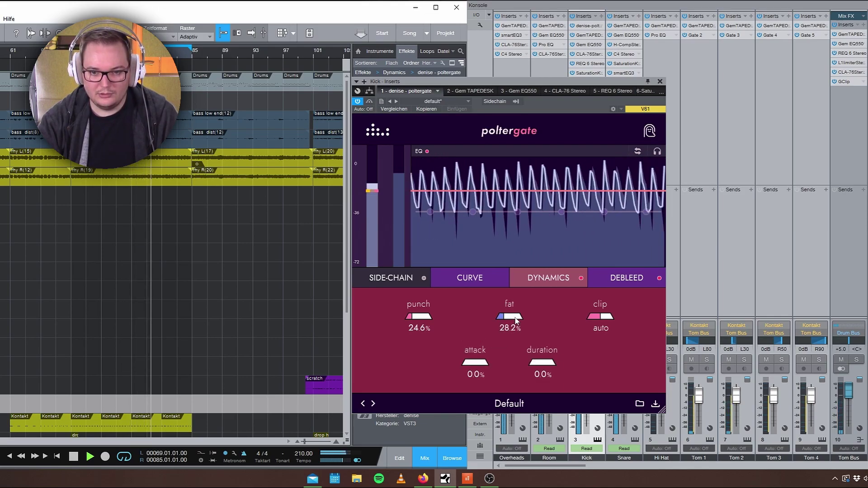
Step: Solo the kick and sweep the DYNAMICS fat amount up and down for comparison, returning it to 28.2%
{"action": "key", "text": "shift+m"}
{"action": "scroll", "coordinate": [516, 319], "scroll_direction": "down", "scroll_amount": 3}
{"action": "scroll", "coordinate": [516, 320], "scroll_direction": "up", "scroll_amount": 6}
{"action": "scroll", "coordinate": [516, 320], "scroll_direction": "up", "scroll_amount": 2}
{"action": "scroll", "coordinate": [516, 320], "scroll_direction": "down", "scroll_amount": 4}
{"action": "scroll", "coordinate": [515, 319], "scroll_direction": "down", "scroll_amount": 2}
{"action": "scroll", "coordinate": [516, 319], "scroll_direction": "down", "scroll_amount": 1}
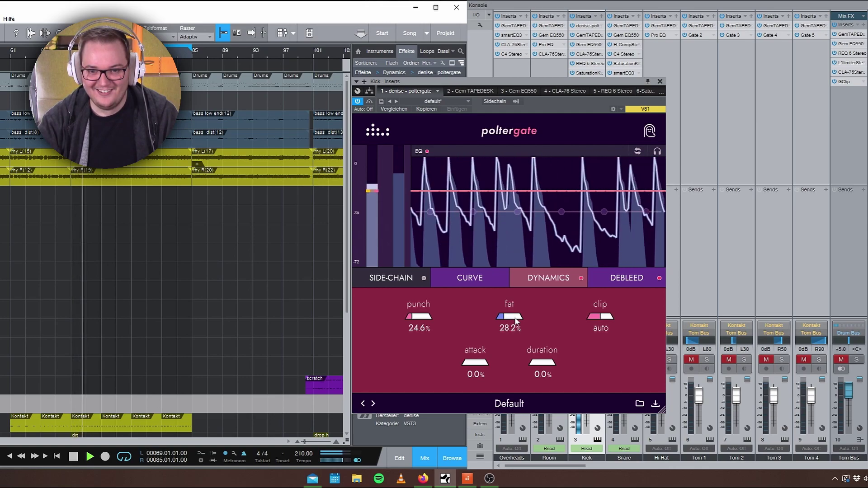
Step: Try a DYNAMICS attack of 66.9% on the playing kick and lower it again
{"action": "scroll", "coordinate": [482, 366], "scroll_direction": "up", "scroll_amount": 3}
{"action": "scroll", "coordinate": [481, 366], "scroll_direction": "up", "scroll_amount": 8}
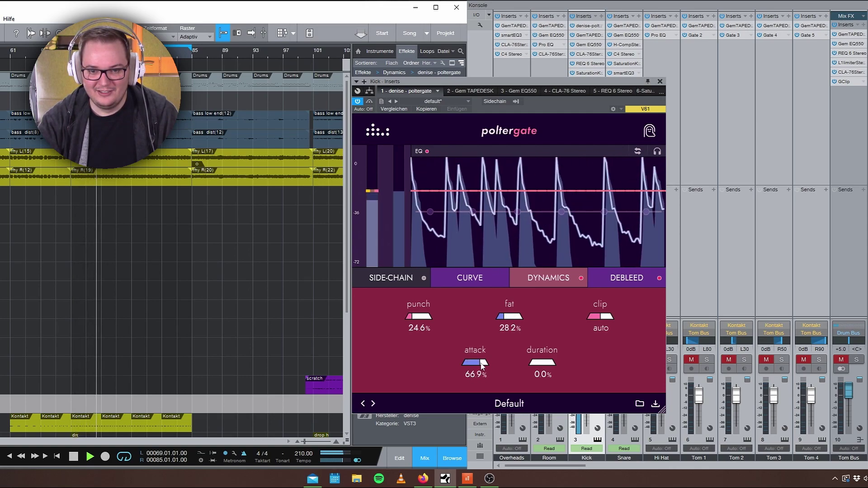
{"action": "scroll", "coordinate": [482, 366], "scroll_direction": "down", "scroll_amount": 6}
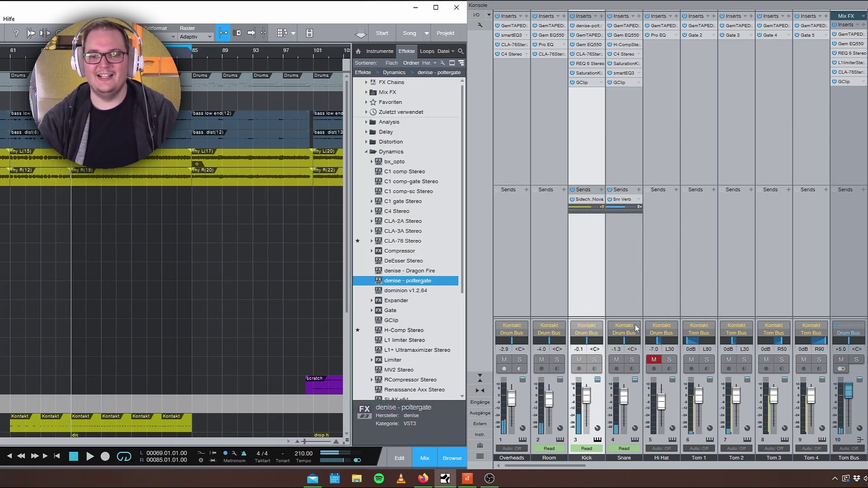
Step: Solo the snare, add denise - poltergate as its first insert, and enlarge and reposition the plugin window
{"action": "left_click", "coordinate": [632, 359]}
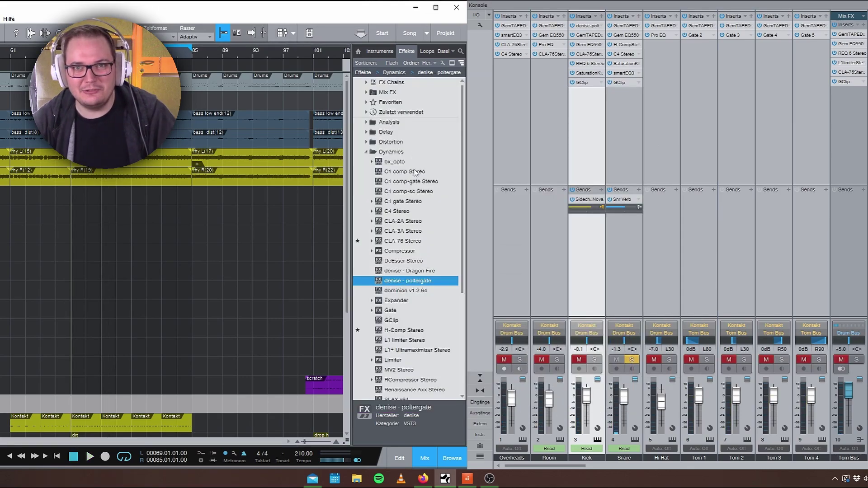
{"action": "left_click_drag", "start_coordinate": [404, 281], "coordinate": [627, 26]}
{"action": "left_click_drag", "start_coordinate": [514, 86], "coordinate": [499, 92]}
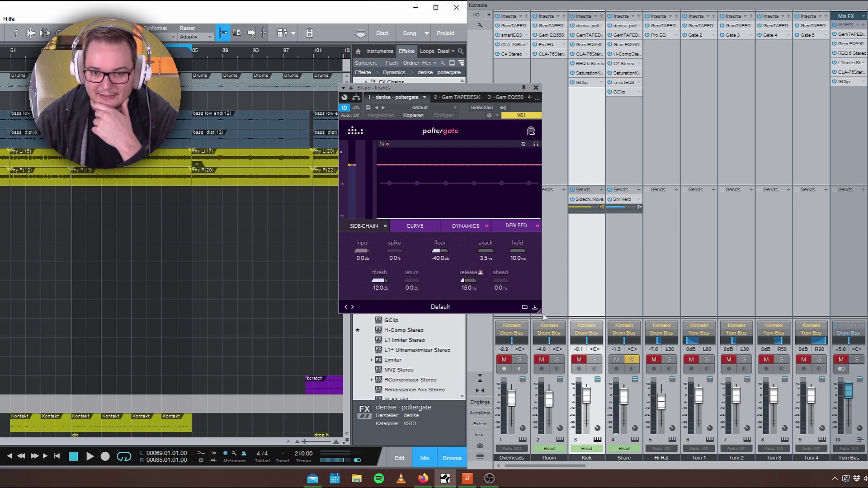
{"action": "left_click_drag", "start_coordinate": [541, 315], "coordinate": [609, 374]}
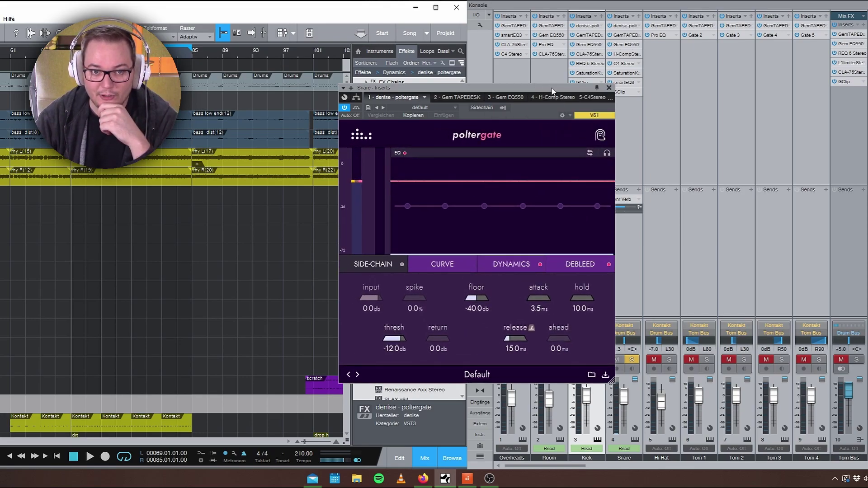
{"action": "left_click_drag", "start_coordinate": [551, 89], "coordinate": [547, 86]}
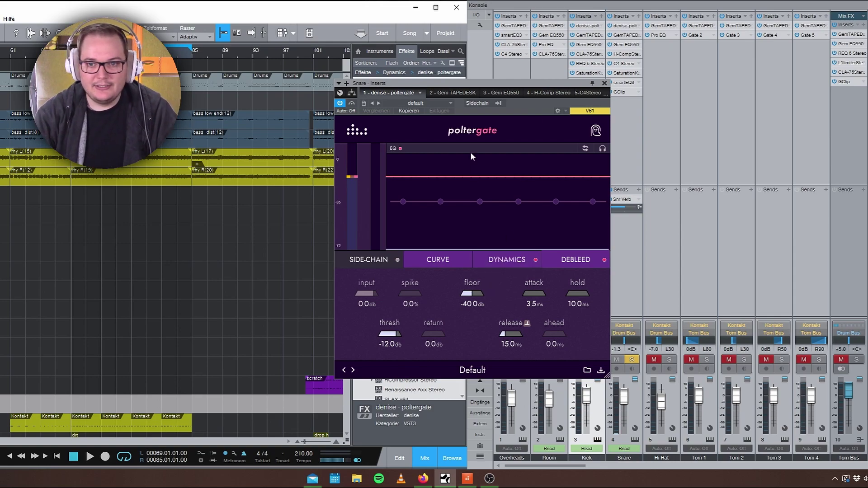
Step: Play the snare and set the gate's threshold to -39.5 dB, hold to 220.8 ms and release to 114.1 ms
{"action": "key", "text": "space"}
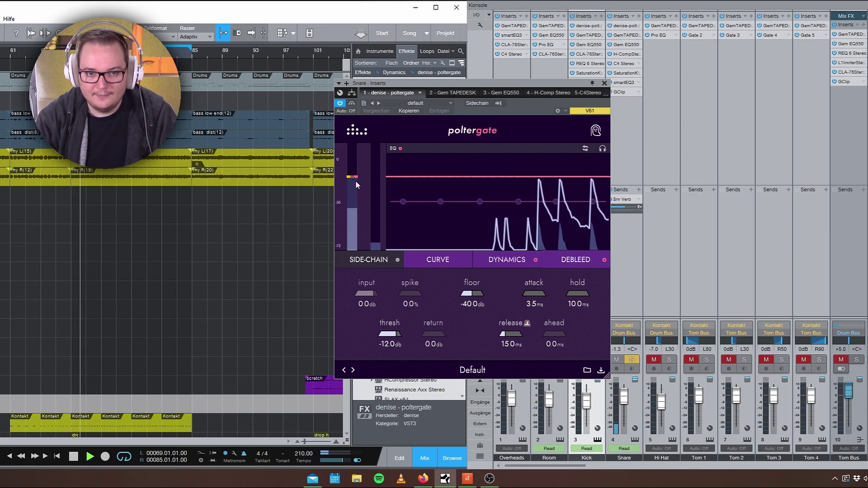
{"action": "left_click_drag", "start_coordinate": [356, 177], "coordinate": [357, 211]}
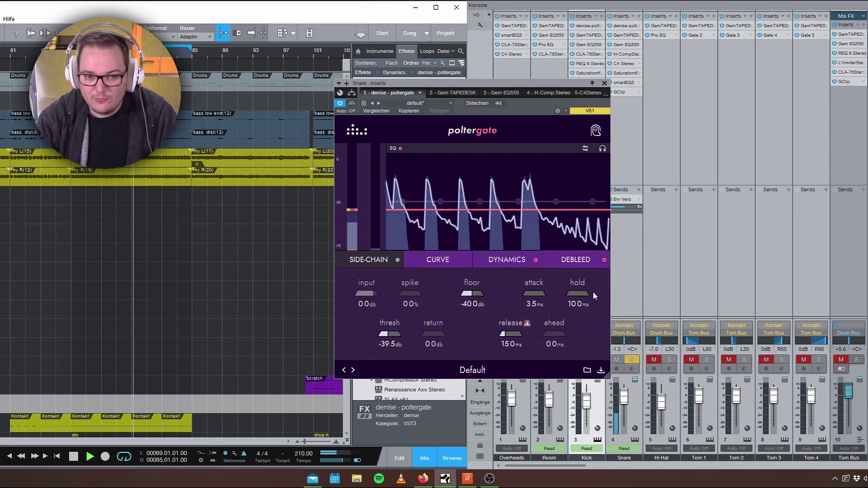
{"action": "mouse_move", "coordinate": [577, 291]}
{"action": "left_mouse_down"}
{"action": "mouse_move", "coordinate": [592, 294]}
{"action": "mouse_move", "coordinate": [575, 296]}
{"action": "left_mouse_up"}
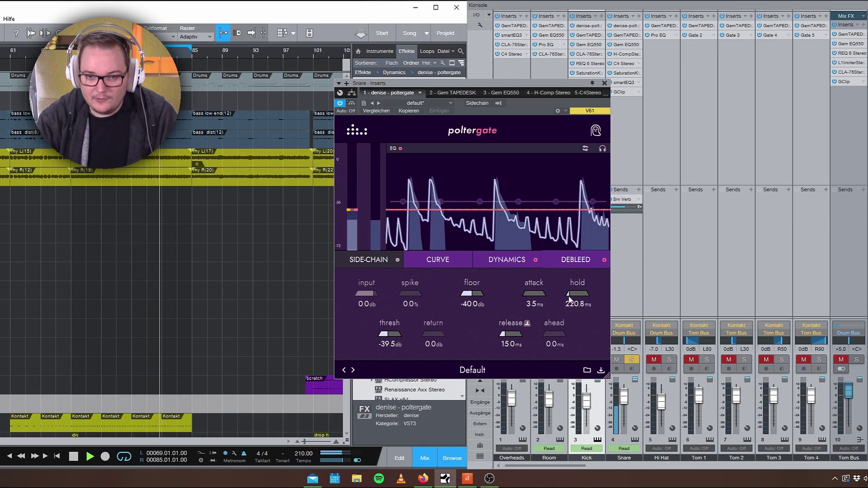
{"action": "left_click_drag", "start_coordinate": [509, 333], "coordinate": [512, 332]}
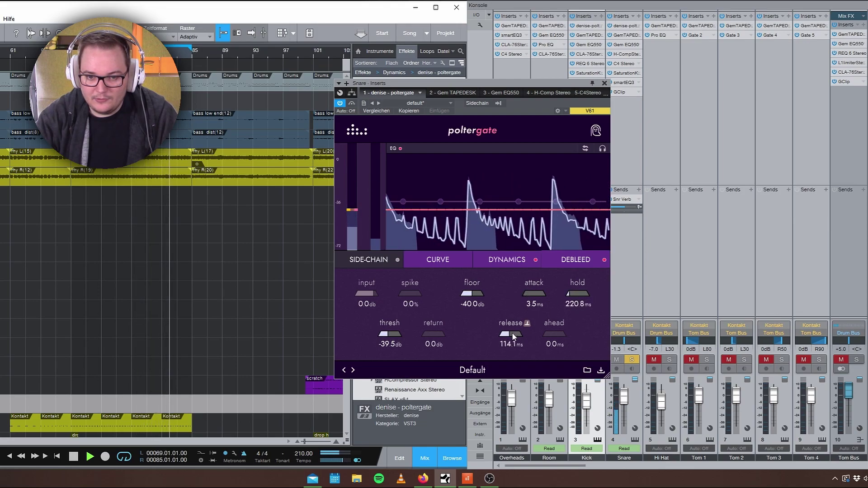
Step: Set the snare gate's hold to 50.0 ms and its attack to 1.0 ms
{"action": "double_click", "coordinate": [576, 304]}
{"action": "type", "text": "50"}
{"action": "key", "text": "Return"}
{"action": "left_click_drag", "start_coordinate": [536, 294], "coordinate": [538, 292]}
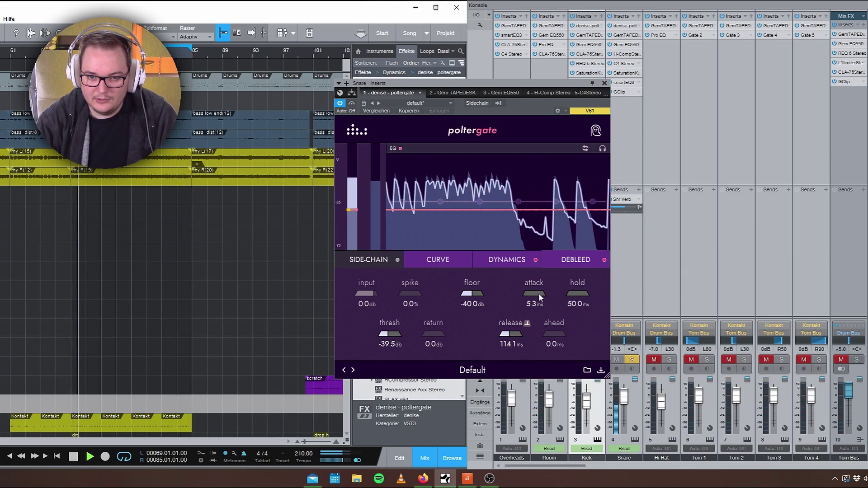
{"action": "double_click", "coordinate": [536, 303]}
{"action": "type", "text": "10"}
{"action": "key", "text": "Return"}
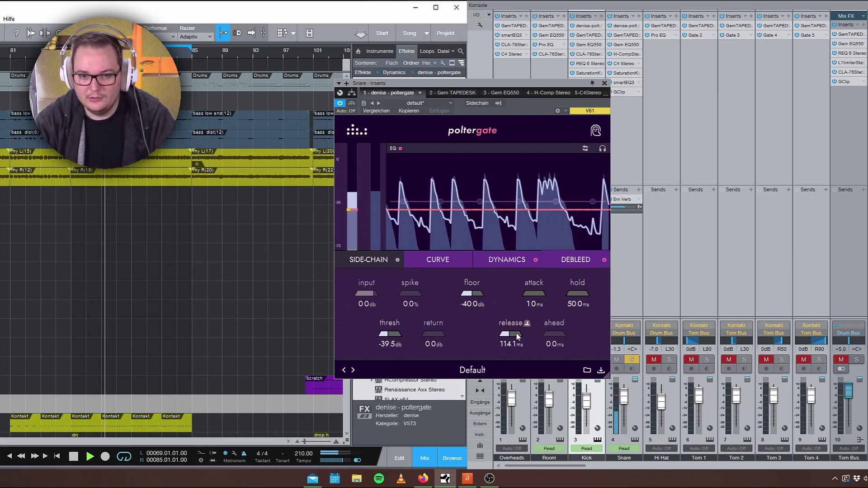
Step: Set the snare gate's hold to 30.0 ms, try a release of 20.0 ms, and set it to 200.0 ms
{"action": "double_click", "coordinate": [579, 303]}
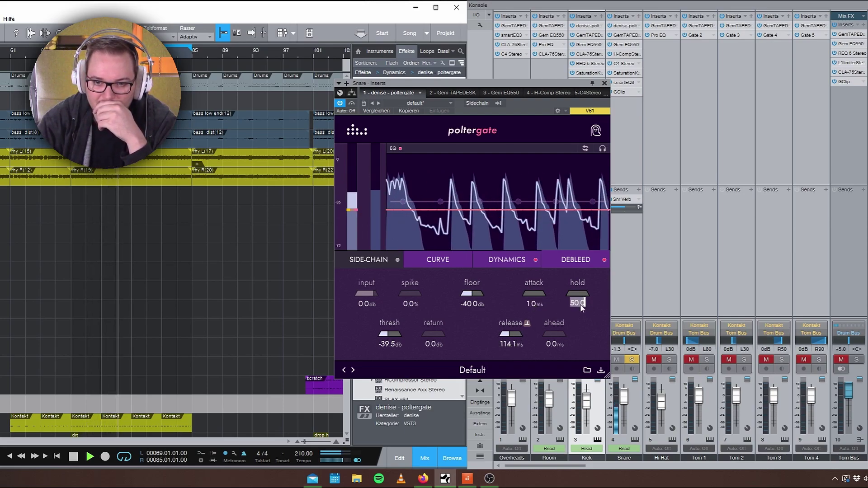
{"action": "type", "text": "30"}
{"action": "key", "text": "Return"}
{"action": "double_click", "coordinate": [507, 343]}
{"action": "type", "text": "20"}
{"action": "key", "text": "Return"}
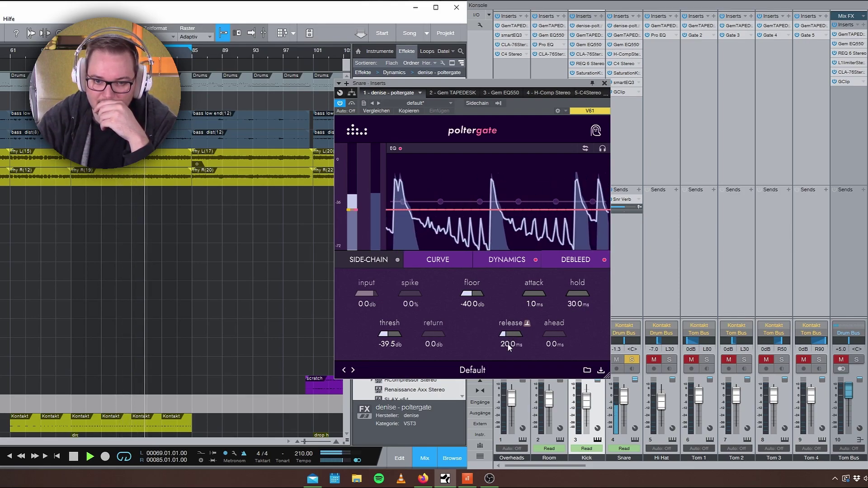
{"action": "double_click", "coordinate": [507, 344]}
{"action": "type", "text": "200"}
{"action": "key", "text": "Return"}
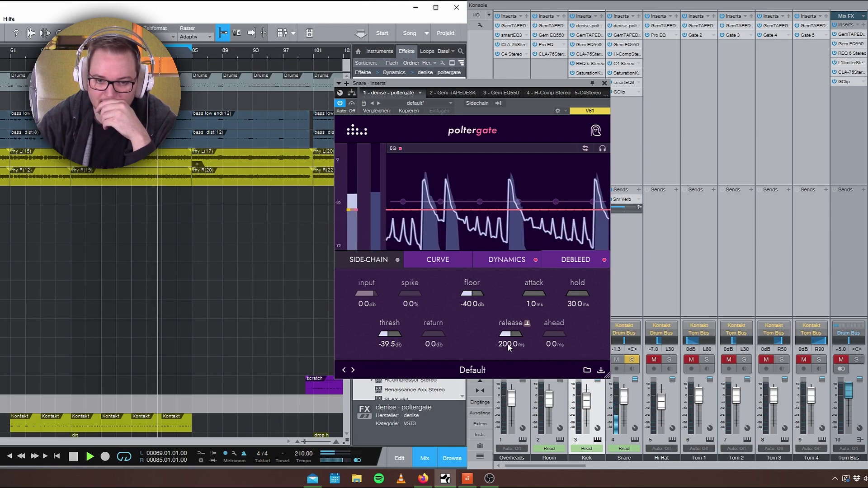
Step: Compare the snare gate's CURVE at 0% and 100% during playback, leave it at 100%, and stop playback
{"action": "mouse_move", "coordinate": [454, 265]}
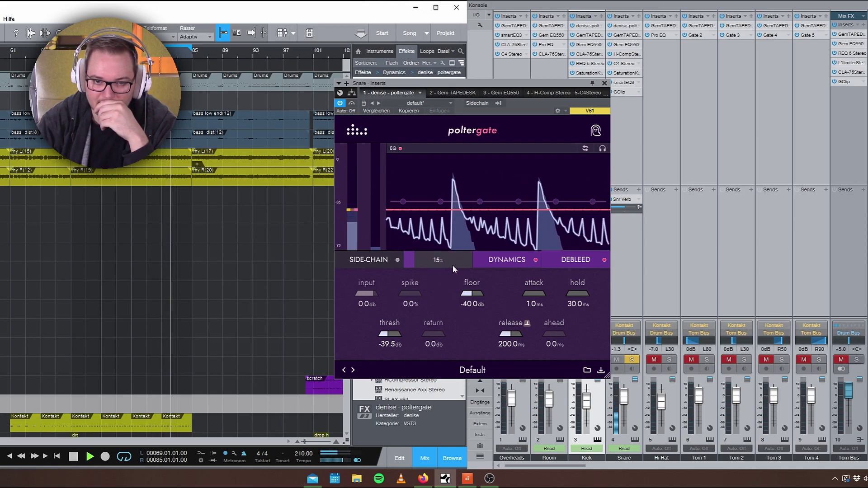
{"action": "scroll", "coordinate": [452, 265], "scroll_direction": "down", "scroll_amount": 5}
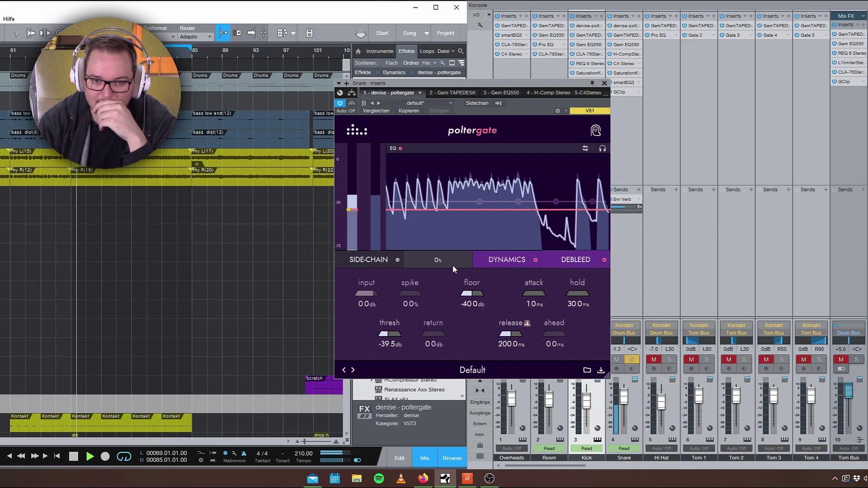
{"action": "scroll", "coordinate": [452, 264], "scroll_direction": "up", "scroll_amount": 8}
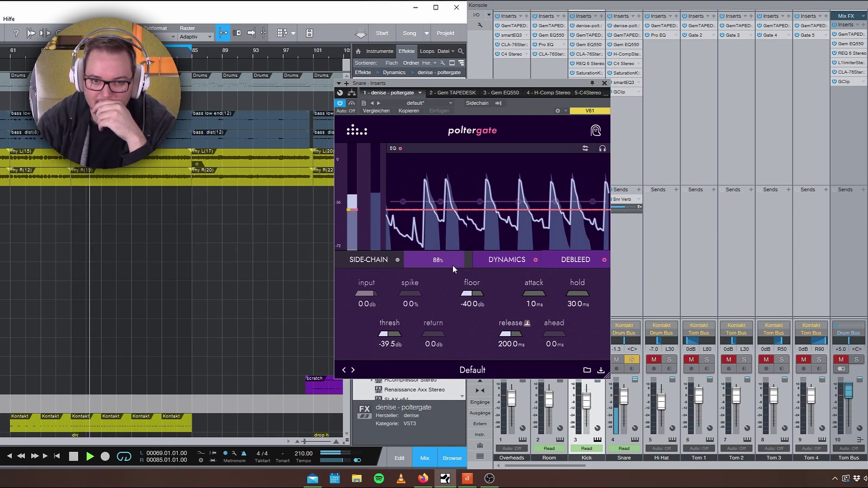
{"action": "scroll", "coordinate": [452, 265], "scroll_direction": "up", "scroll_amount": 2}
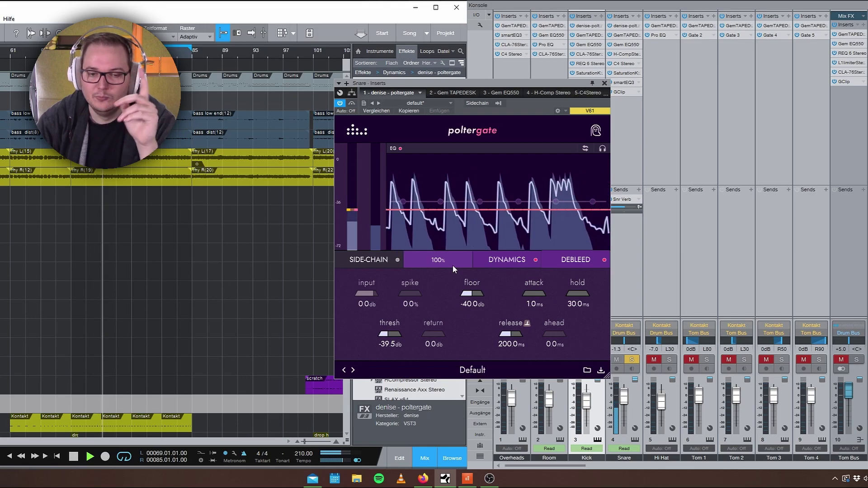
{"action": "key", "text": "space"}
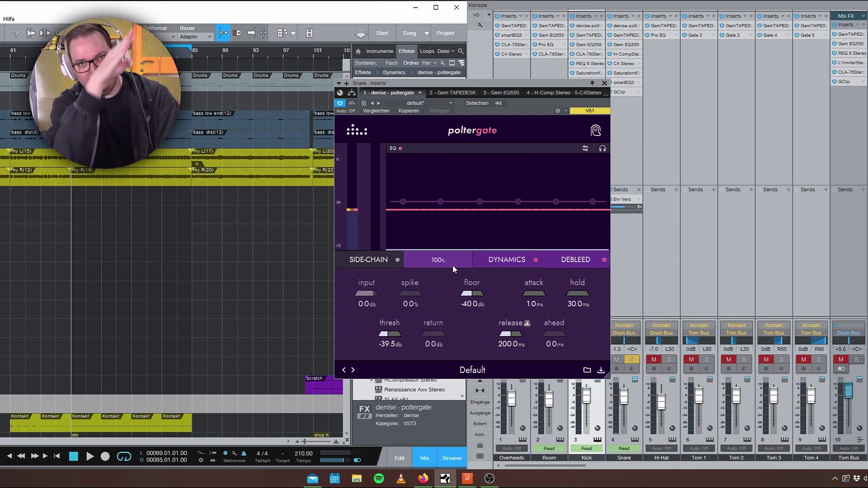
Step: Play the snare again, lower CURVE to its minimum, set the gate's release to 425.3 ms, and stop playback
{"action": "key", "text": "space"}
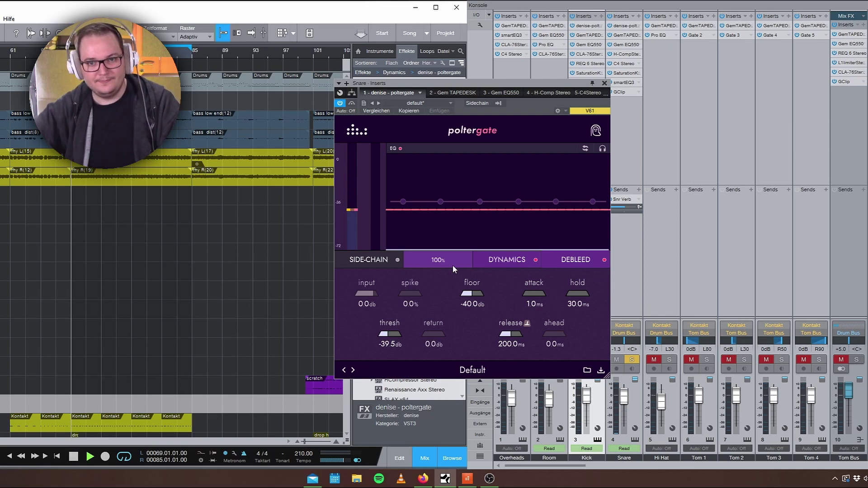
{"action": "left_click", "coordinate": [452, 264]}
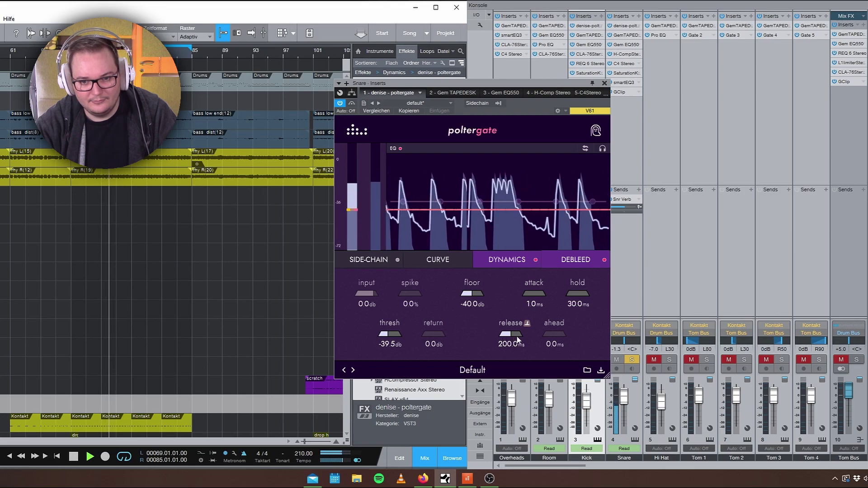
{"action": "scroll", "coordinate": [513, 346], "scroll_direction": "up", "scroll_amount": 5}
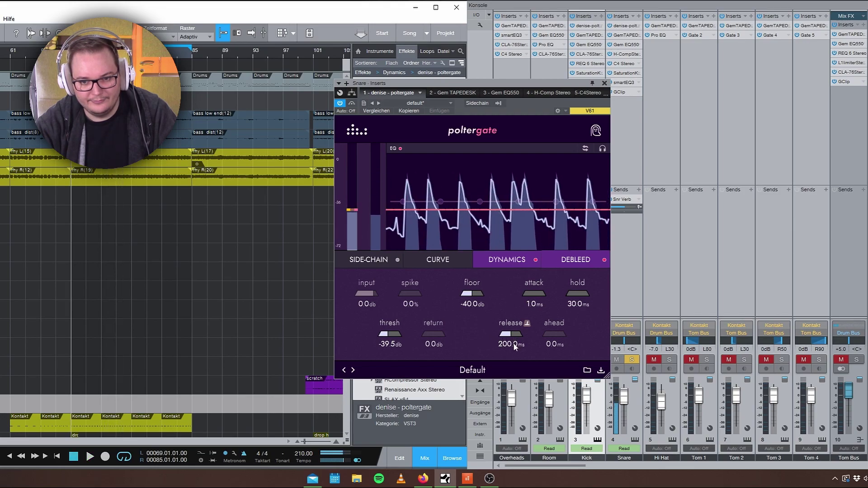
{"action": "key", "text": "space"}
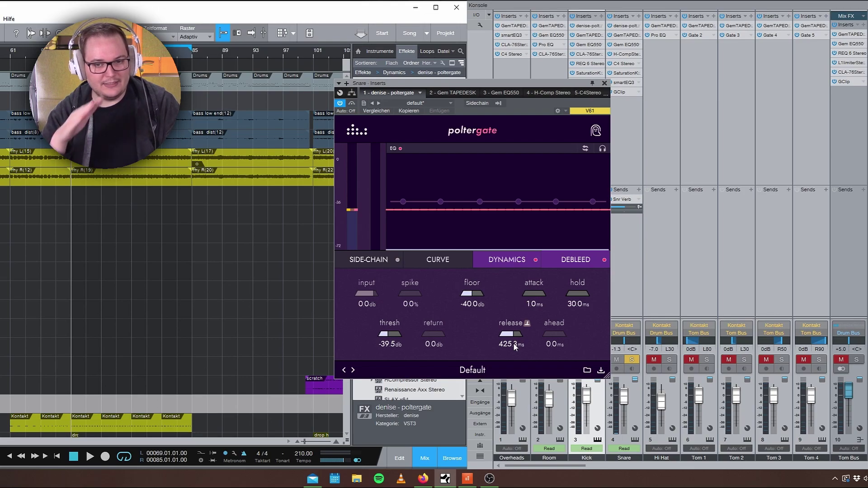
Step: Compare the snare's DEBLEED lp at 100.0% and 12.0% during playback, leave it at 12.0%, and stop playback
{"action": "key", "text": "space"}
{"action": "left_click", "coordinate": [571, 260]}
{"action": "scroll", "coordinate": [545, 296], "scroll_direction": "up", "scroll_amount": 3}
{"action": "scroll", "coordinate": [548, 297], "scroll_direction": "up", "scroll_amount": 5}
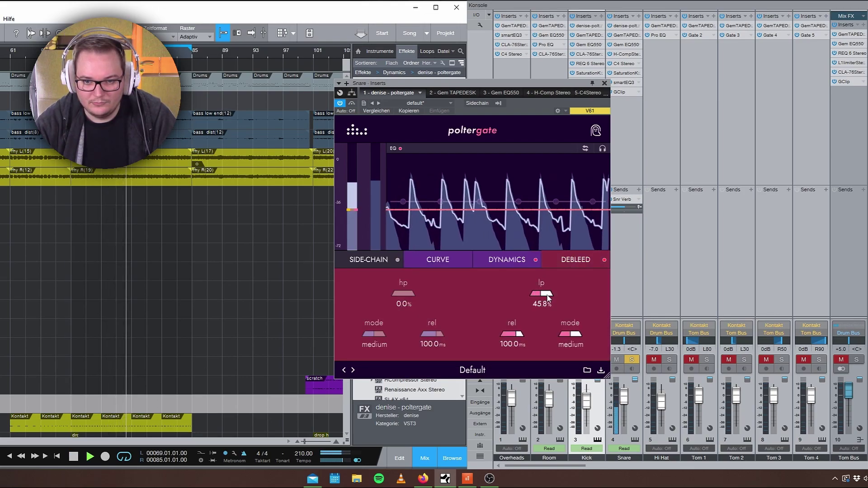
{"action": "scroll", "coordinate": [548, 297], "scroll_direction": "up", "scroll_amount": 5}
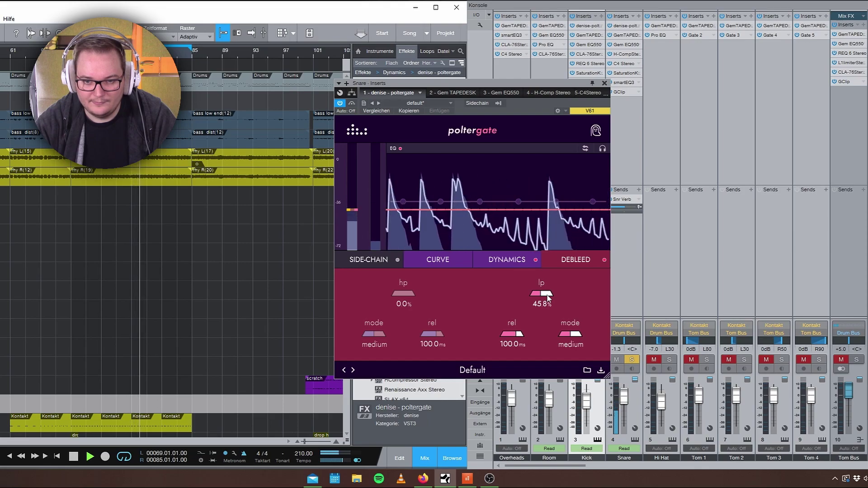
{"action": "scroll", "coordinate": [549, 297], "scroll_direction": "up", "scroll_amount": 7}
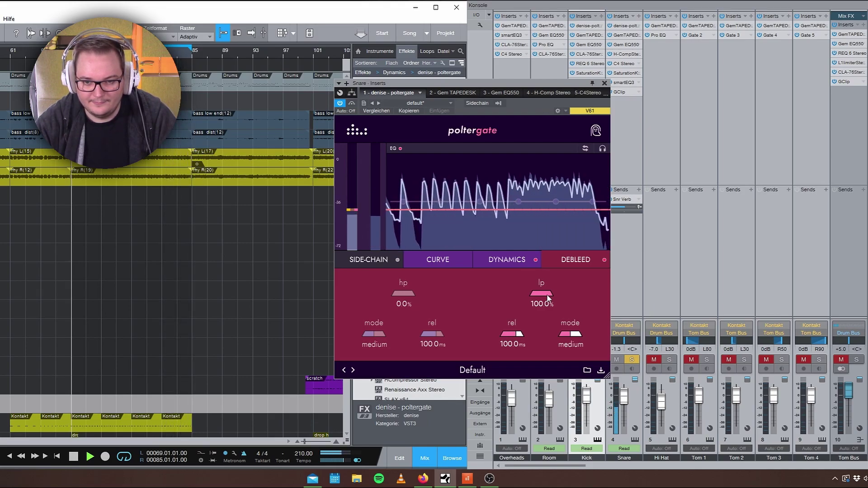
{"action": "key", "text": "space"}
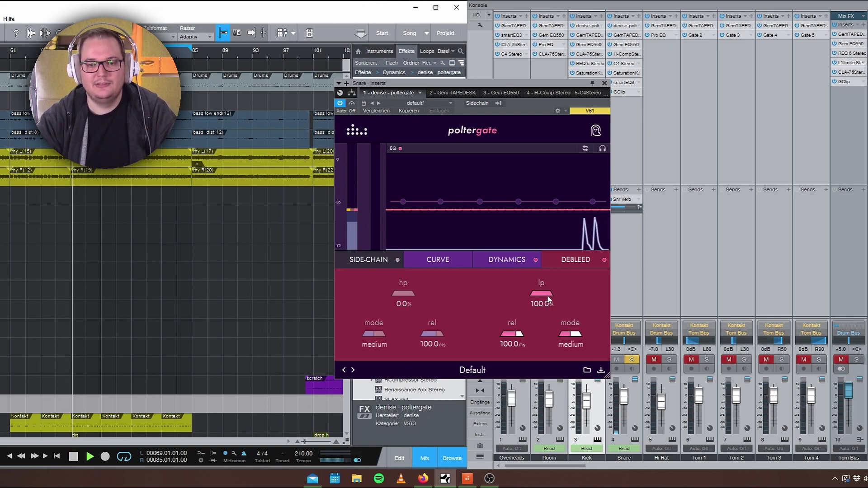
{"action": "scroll", "coordinate": [548, 299], "scroll_direction": "down", "scroll_amount": 10}
{"action": "scroll", "coordinate": [548, 300], "scroll_direction": "down", "scroll_amount": 5}
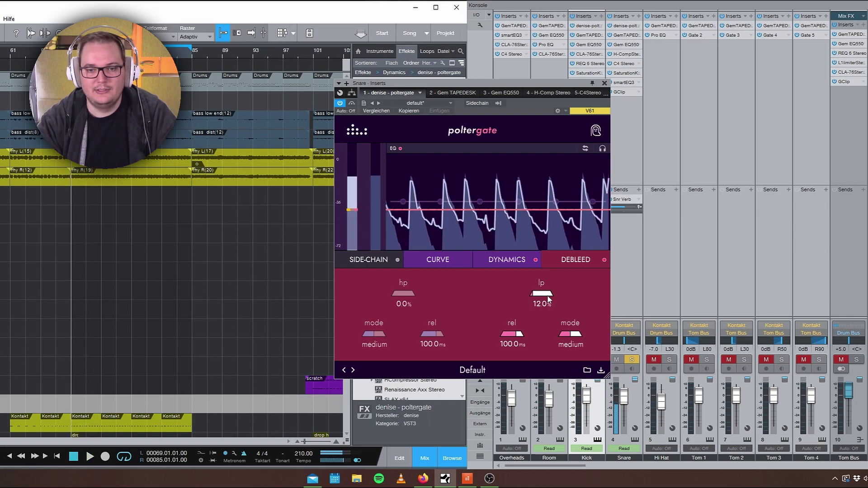
{"action": "key", "text": "space"}
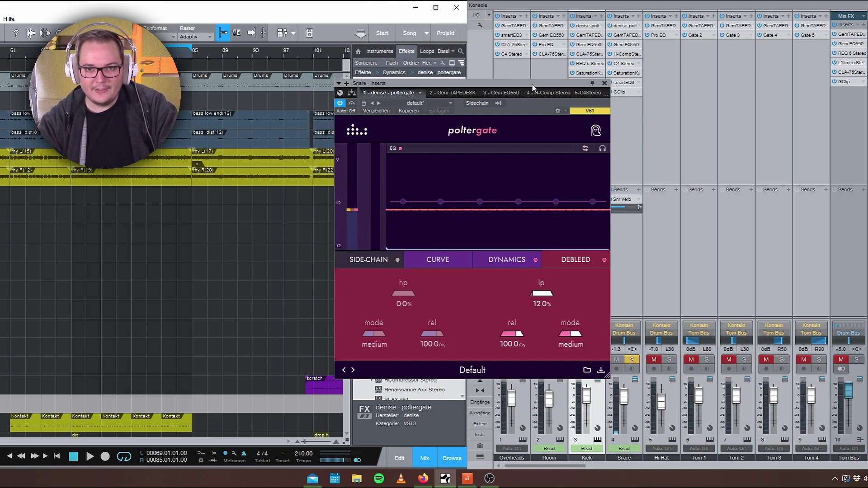
Step: Bypass the snare's C4 Stereo insert, listen to the snare briefly, and return to its poltergate
{"action": "left_click_drag", "start_coordinate": [534, 87], "coordinate": [459, 88]}
{"action": "left_click", "coordinate": [623, 66]}
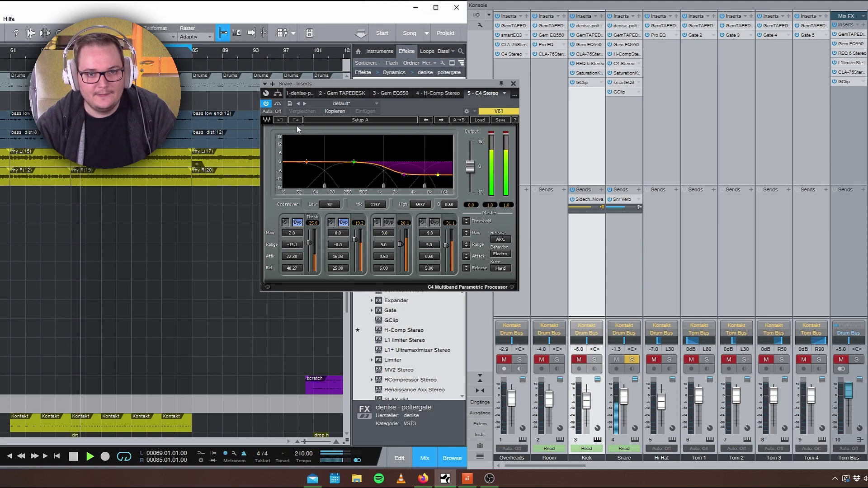
{"action": "key", "text": "space"}
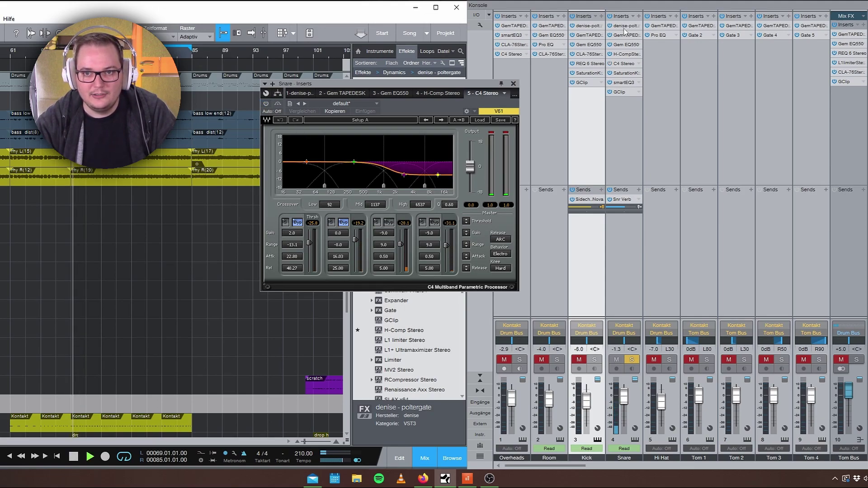
{"action": "left_click", "coordinate": [627, 28]}
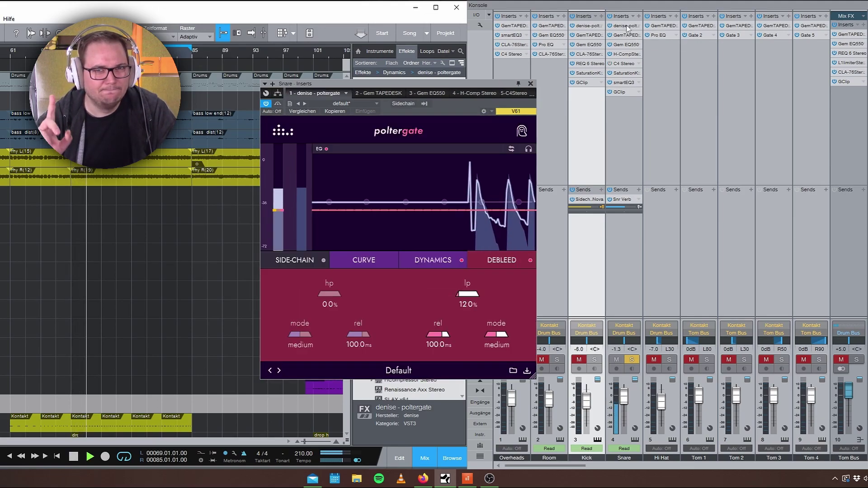
{"action": "key", "text": "space"}
{"action": "left_click_drag", "start_coordinate": [445, 85], "coordinate": [451, 85]}
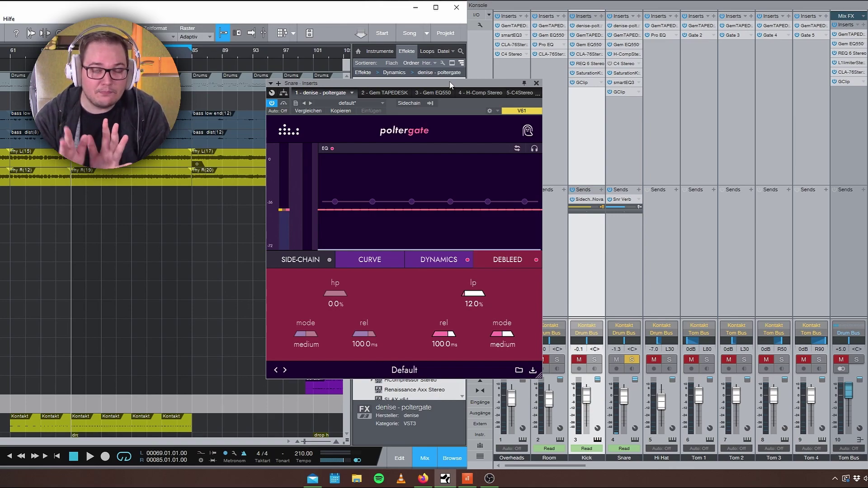
Step: Raise the snare's DEBLEED lp gradually to 100.0% during playback
{"action": "left_click_drag", "start_coordinate": [473, 295], "coordinate": [474, 298]}
{"action": "scroll", "coordinate": [473, 299], "scroll_direction": "up", "scroll_amount": 10}
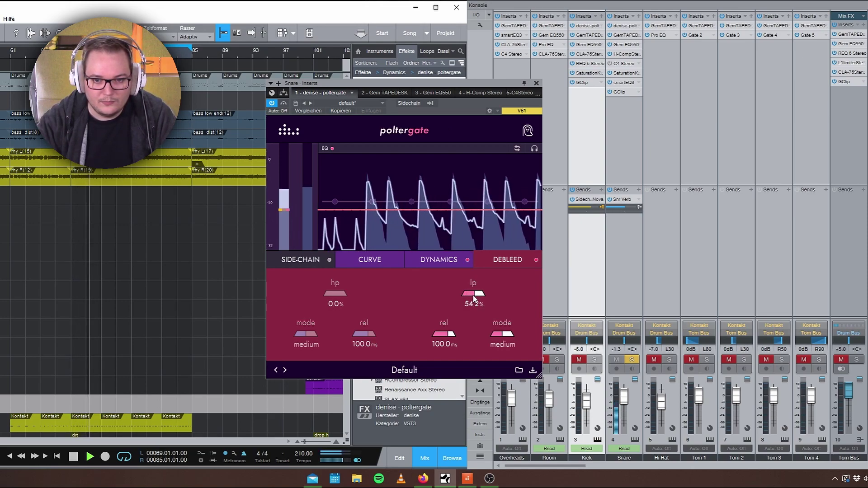
{"action": "scroll", "coordinate": [474, 298], "scroll_direction": "up", "scroll_amount": 12}
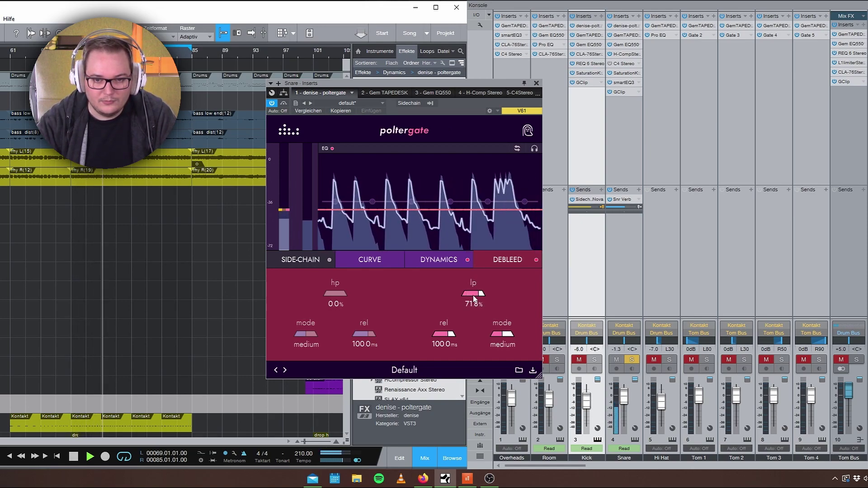
{"action": "scroll", "coordinate": [474, 298], "scroll_direction": "up", "scroll_amount": 4}
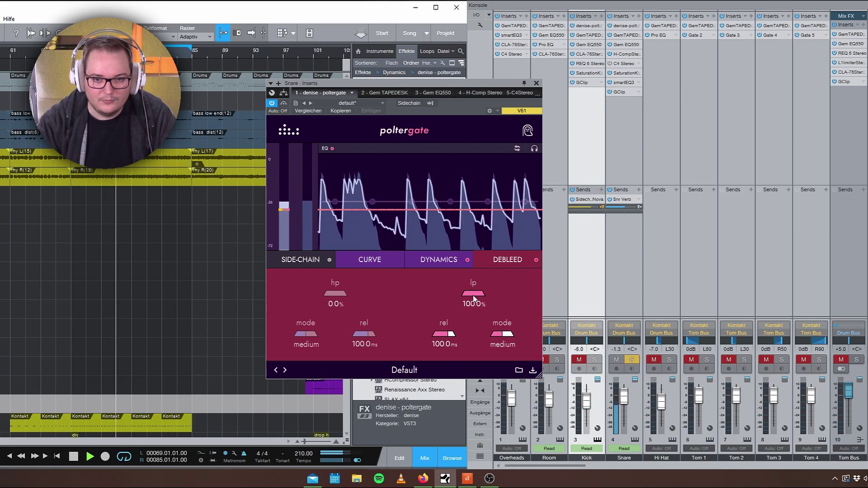
Step: Set the lp section's DEBLEED release to 16.7 ms and its mode to soft while listening to the snare
{"action": "left_click_drag", "start_coordinate": [451, 333], "coordinate": [454, 339]}
{"action": "scroll", "coordinate": [453, 338], "scroll_direction": "up", "scroll_amount": 6}
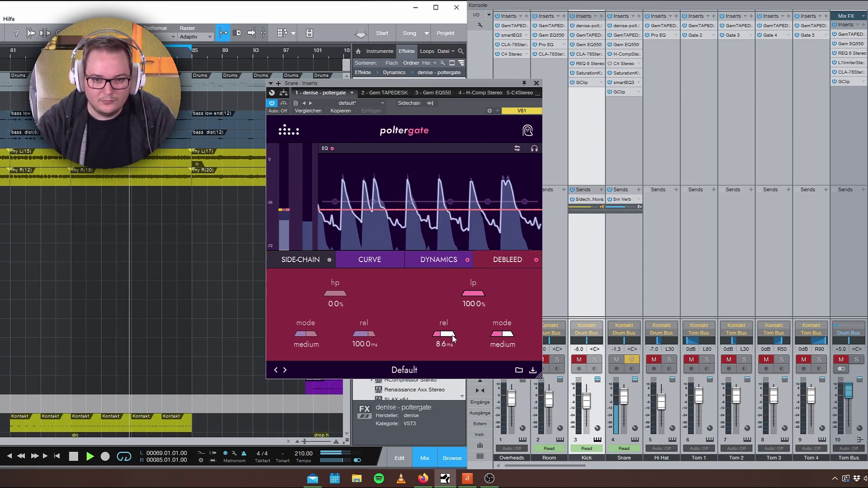
{"action": "left_click", "coordinate": [510, 334]}
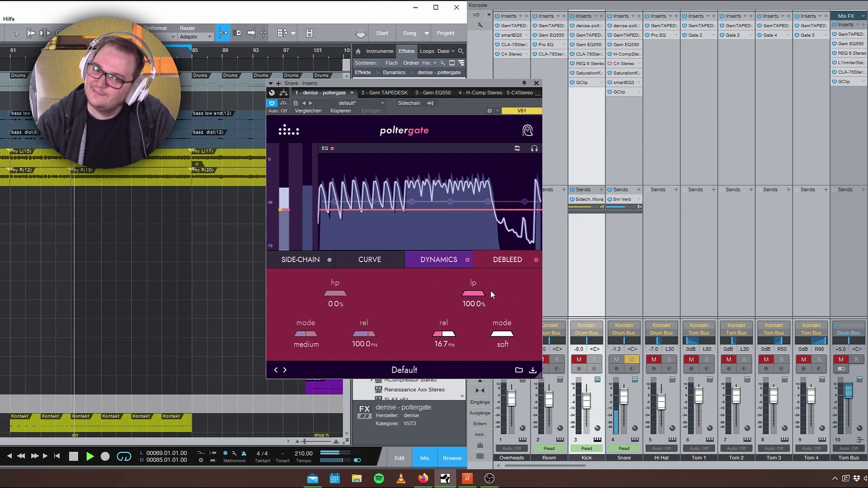
{"action": "key", "text": "space"}
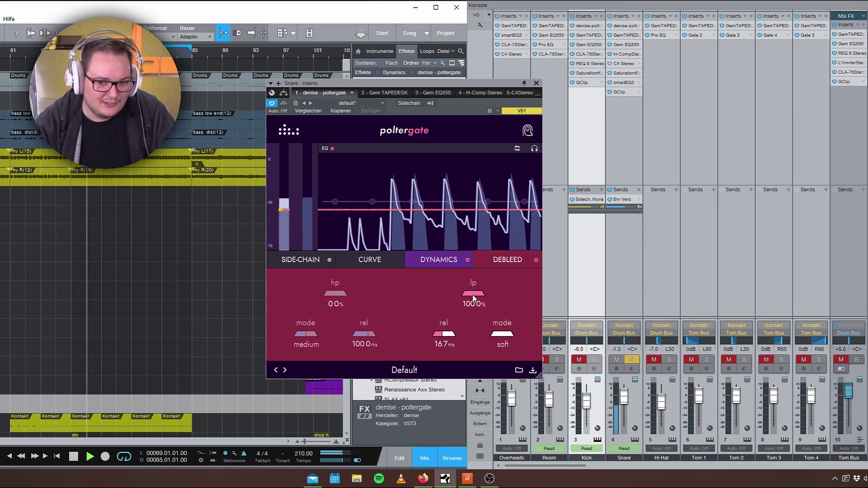
Step: Try lp DEBLEED releases of 1.2 ms and 500.0 ms during playback, set 10.1 ms, and stop playback
{"action": "left_click_drag", "start_coordinate": [443, 335], "coordinate": [445, 337]}
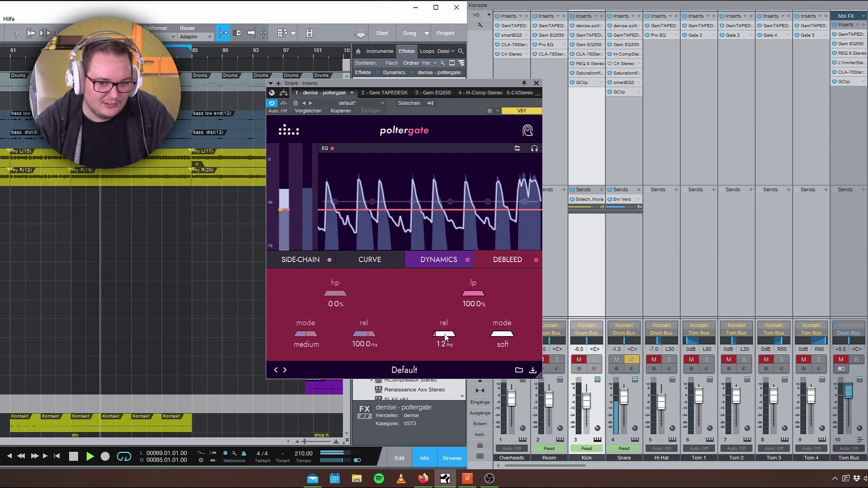
{"action": "scroll", "coordinate": [445, 337], "scroll_direction": "up", "scroll_amount": 8}
{"action": "scroll", "coordinate": [445, 337], "scroll_direction": "down", "scroll_amount": 3}
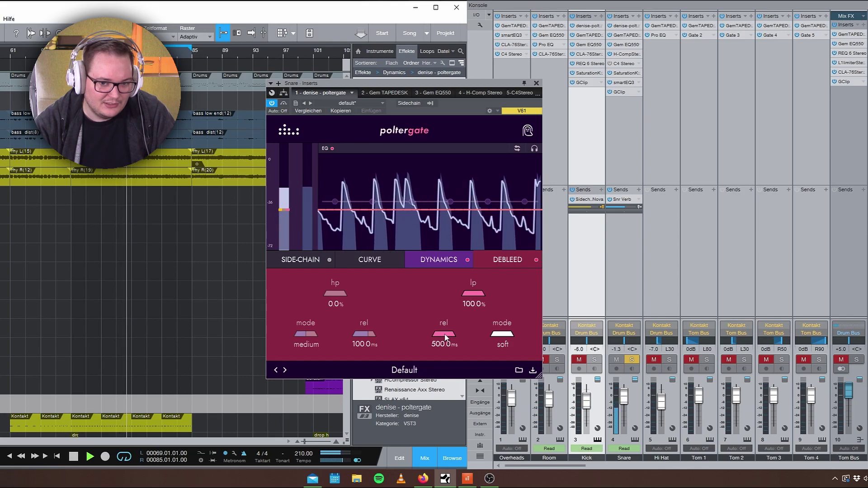
{"action": "scroll", "coordinate": [446, 337], "scroll_direction": "down", "scroll_amount": 2}
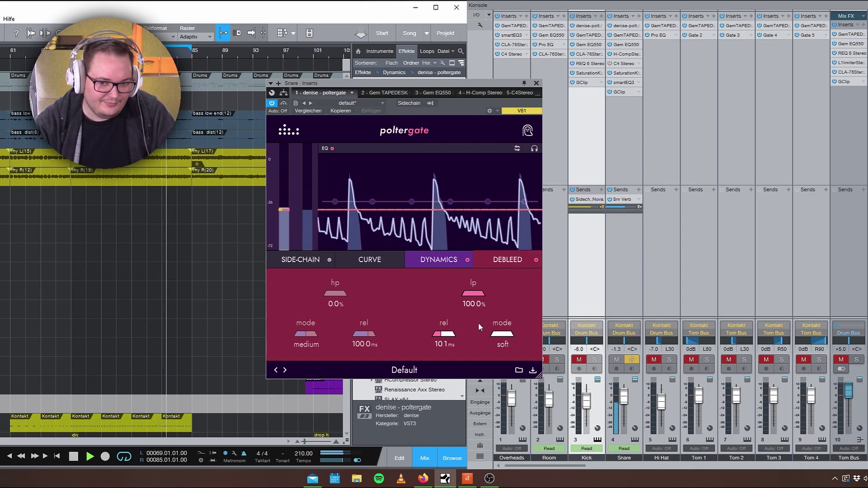
{"action": "key", "text": "space"}
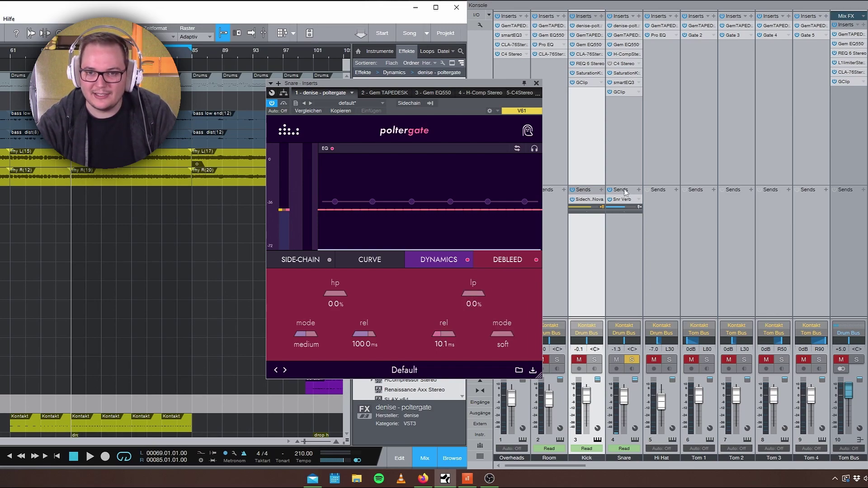
Step: Reactivate the snare's C4 Stereo, and set punch to 17.6% and fat to 52.8% in poltergate's DYNAMICS section
{"action": "left_click", "coordinate": [624, 65]}
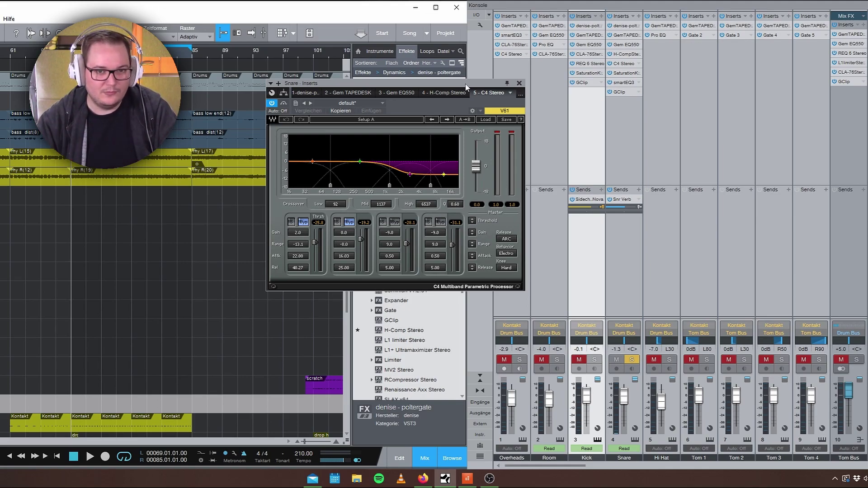
{"action": "left_click", "coordinate": [305, 92]}
{"action": "left_click_drag", "start_coordinate": [325, 294], "coordinate": [329, 296]}
{"action": "left_click_drag", "start_coordinate": [404, 294], "coordinate": [405, 296]}
{"action": "key", "text": "s"}
{"action": "key", "text": "space"}
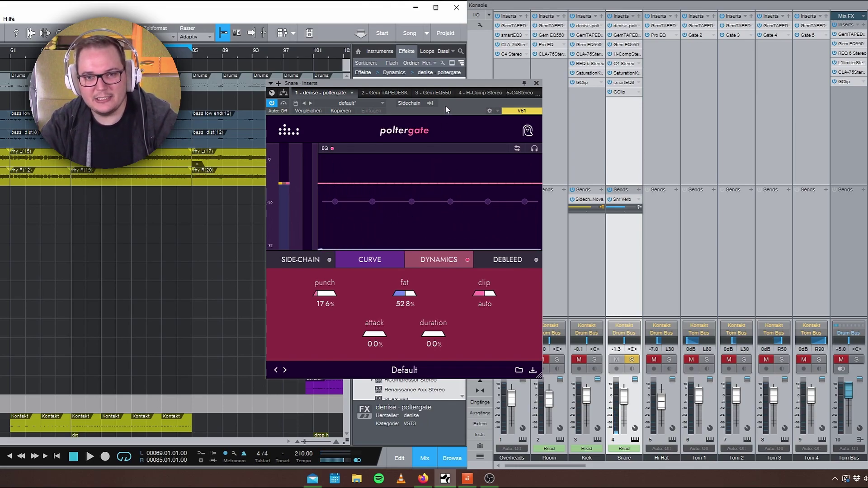
{"action": "left_click_drag", "start_coordinate": [447, 106], "coordinate": [443, 107]}
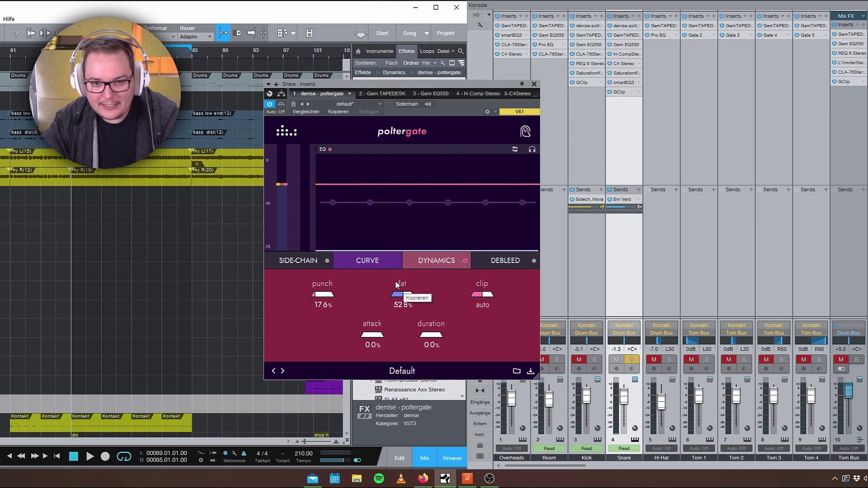
Step: Play the drums with the Tom Bus soloed, move playback to bar 117, stop, and solo only Tom 4
{"action": "key", "text": "space"}
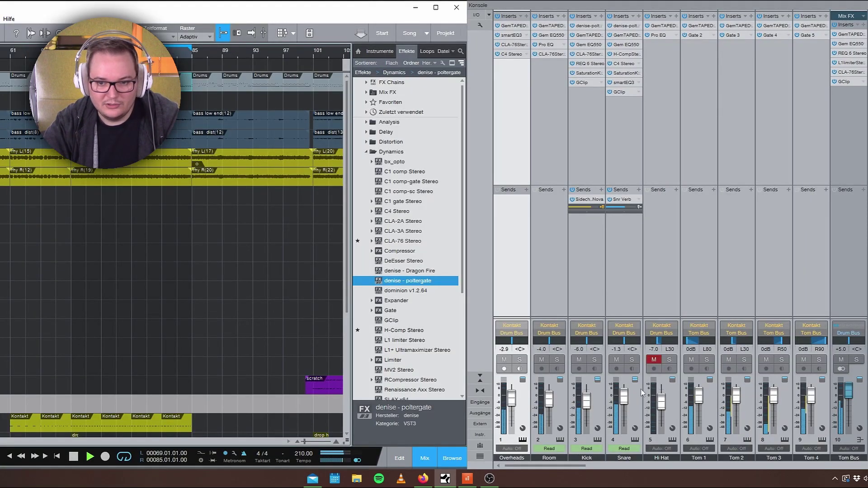
{"action": "left_click", "coordinate": [856, 359]}
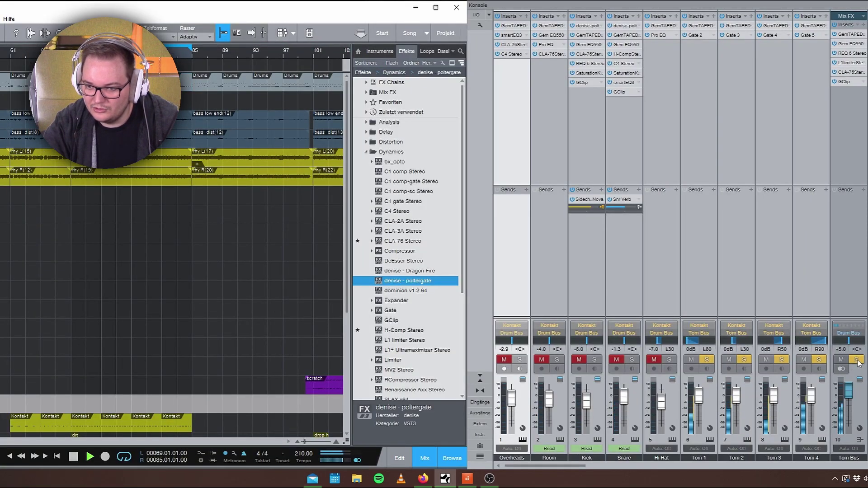
{"action": "key", "text": "w"}
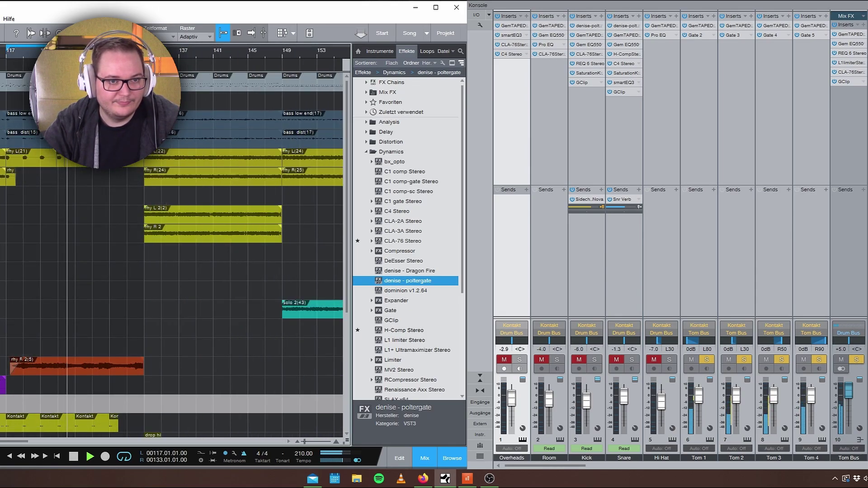
{"action": "key", "text": "space"}
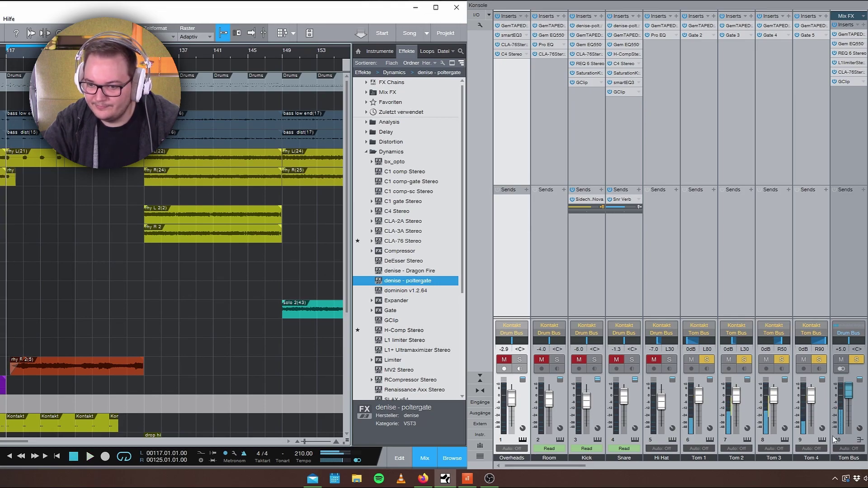
{"action": "scroll", "coordinate": [568, 467], "scroll_direction": "right", "scroll_amount": 3}
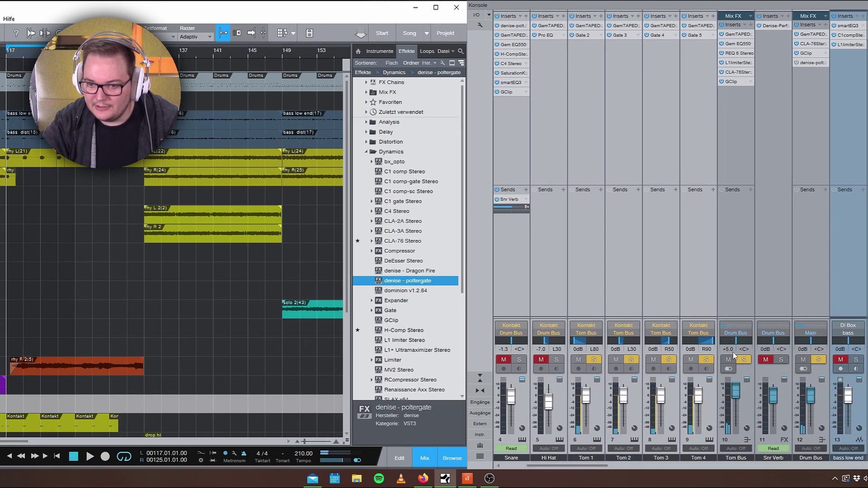
{"action": "left_click", "coordinate": [706, 359]}
Step: Select the channels Tom 1 to Tom 4 and add denise - poltergate to all of them as an insert
{"action": "left_click", "coordinate": [594, 120]}
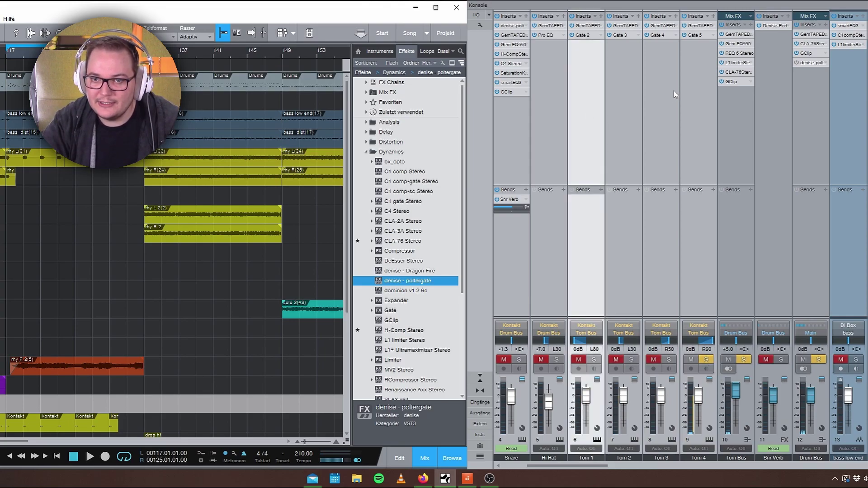
{"action": "left_click", "coordinate": [688, 58], "text": "shift"}
{"action": "left_click", "coordinate": [690, 63]}
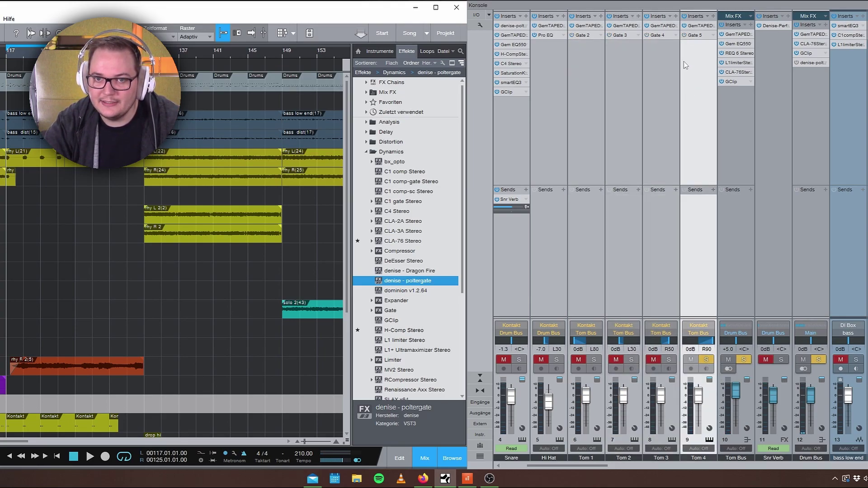
{"action": "left_click", "coordinate": [554, 126], "text": "shift"}
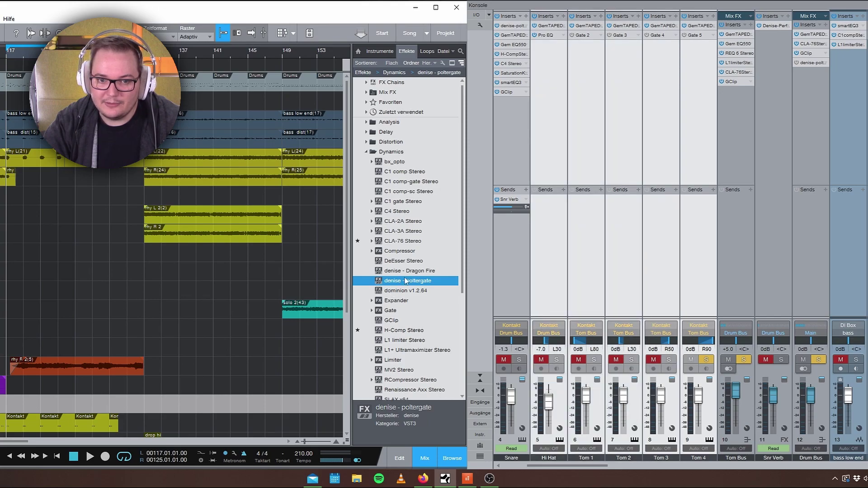
{"action": "left_click_drag", "start_coordinate": [407, 286], "coordinate": [546, 126]}
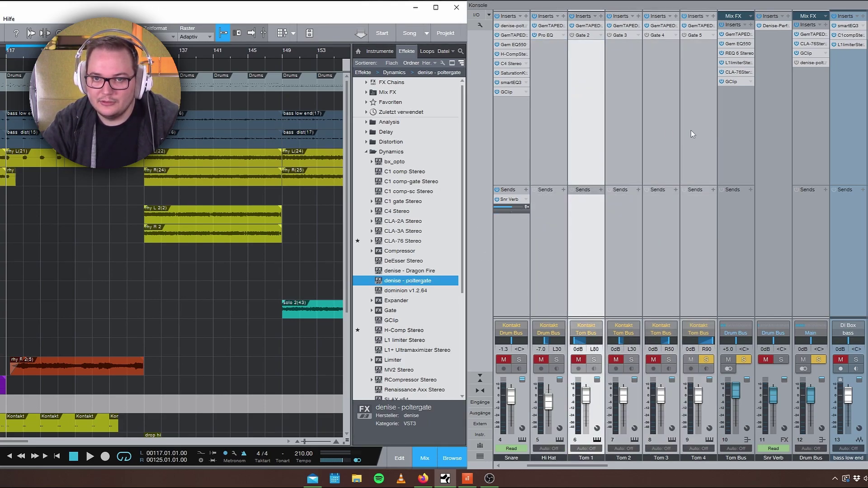
{"action": "left_click_drag", "start_coordinate": [424, 283], "coordinate": [582, 144]}
Step: Bring up Tom 4's insert effects and show its denise - poltergate in place of the Gem TAPEDESK
{"action": "double_click", "coordinate": [698, 26]}
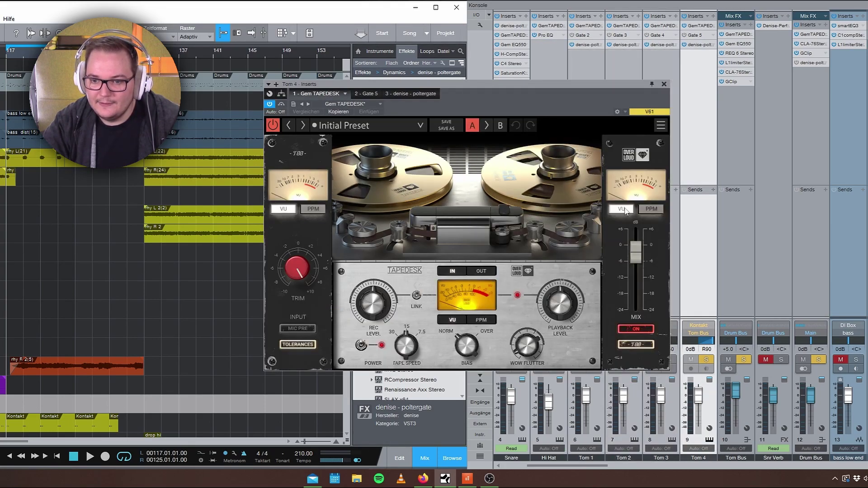
{"action": "left_click_drag", "start_coordinate": [569, 107], "coordinate": [409, 109]}
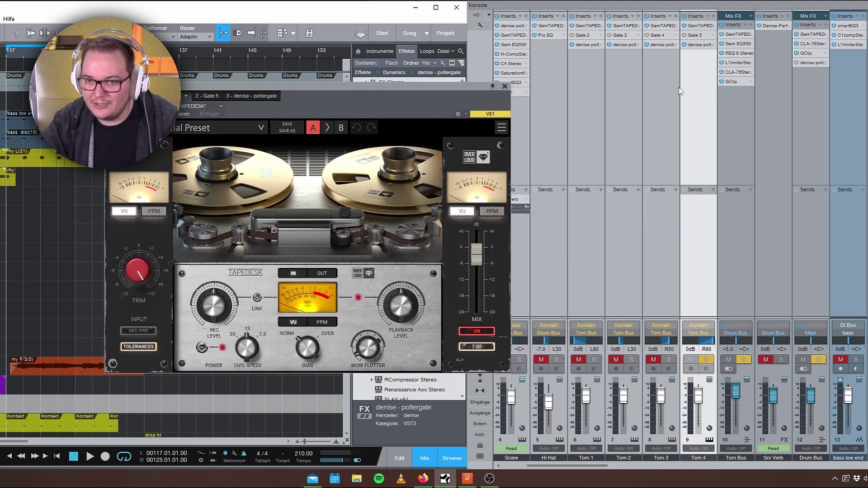
{"action": "left_click", "coordinate": [698, 44]}
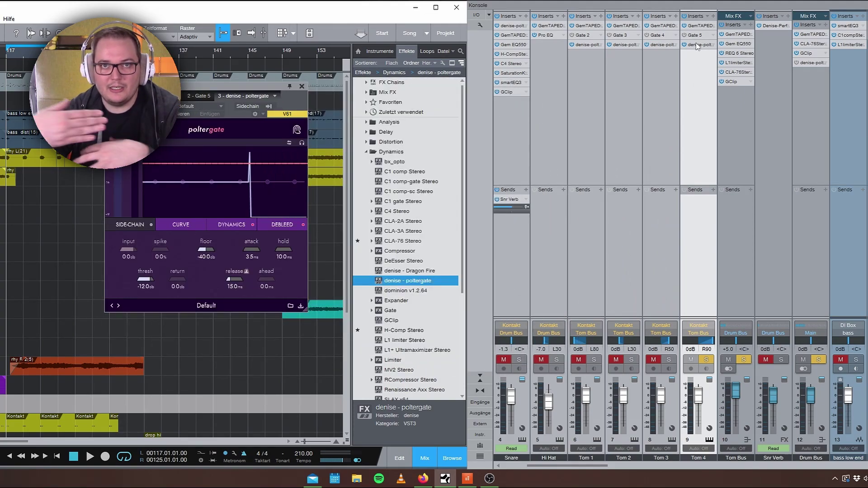
Step: Play the soloed Tom 4, move its poltergate window over to the mixer and lower thresh to -31.9 dB
{"action": "key", "text": "space"}
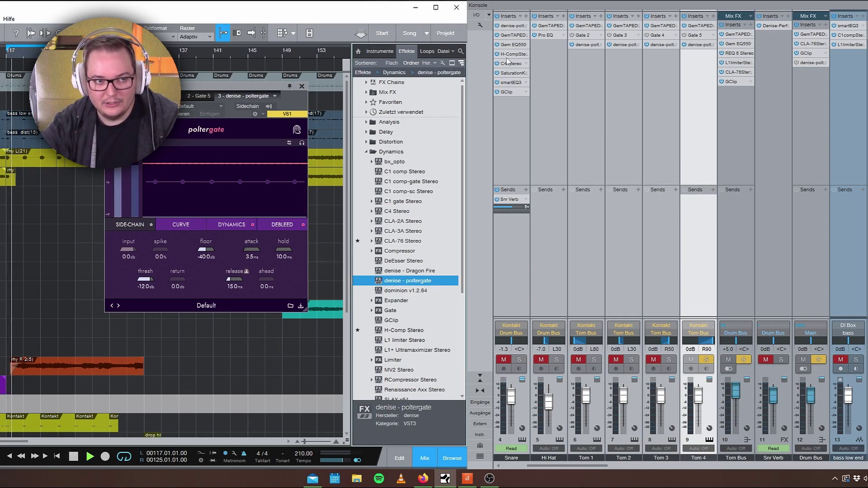
{"action": "left_click_drag", "start_coordinate": [212, 93], "coordinate": [555, 85]}
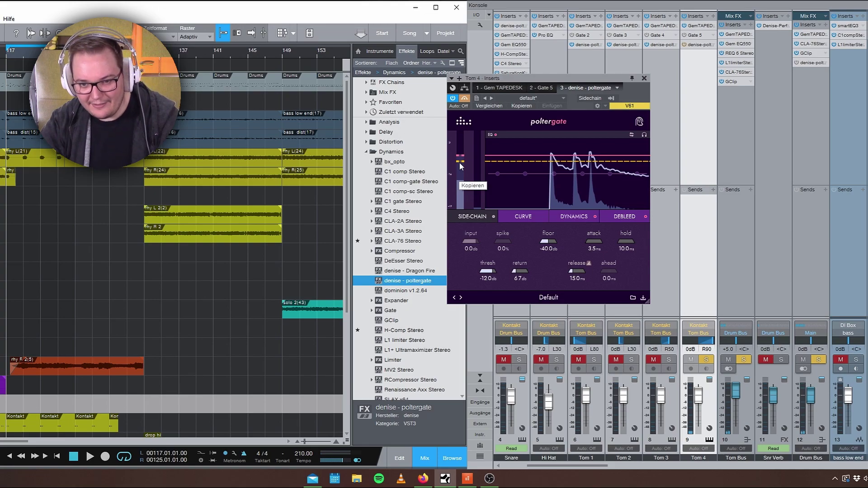
{"action": "left_click_drag", "start_coordinate": [461, 166], "coordinate": [462, 180]}
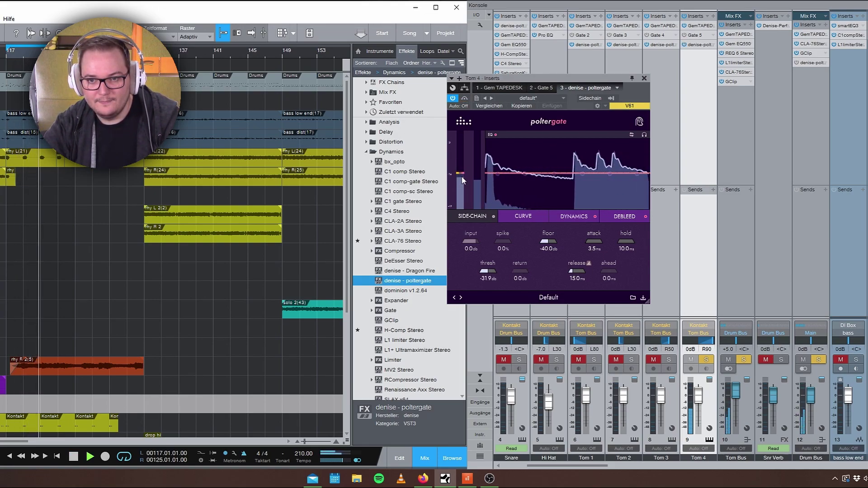
{"action": "key", "text": "space"}
Step: Set poltergate's spike to 100% and raise thresh to -12.1 dB while listening to Tom 4
{"action": "left_click_drag", "start_coordinate": [462, 180], "coordinate": [463, 168]}
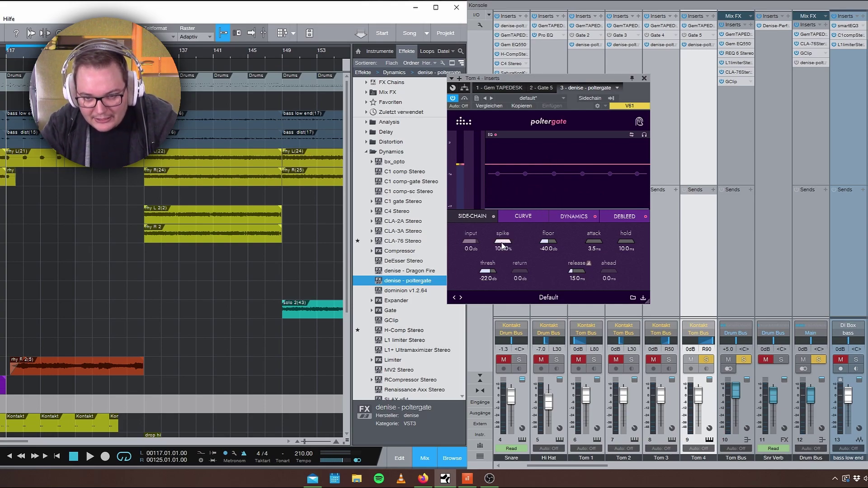
{"action": "key", "text": "space"}
{"action": "left_click_drag", "start_coordinate": [463, 169], "coordinate": [465, 163]}
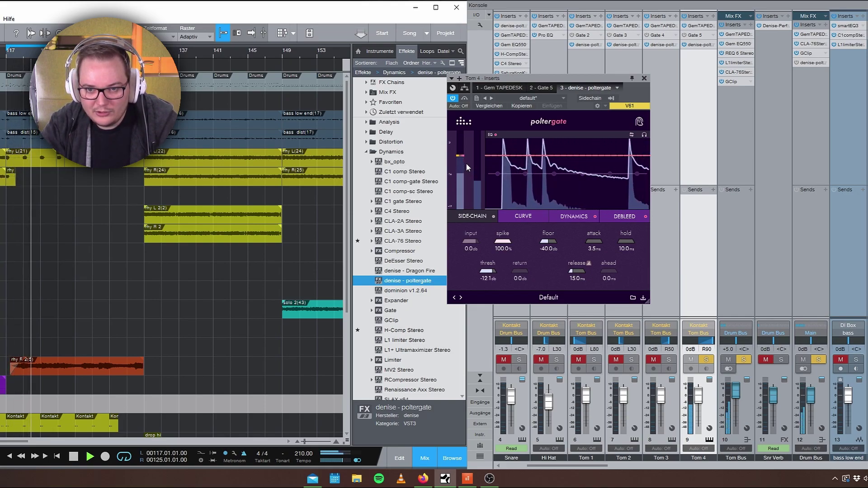
{"action": "key", "text": "space"}
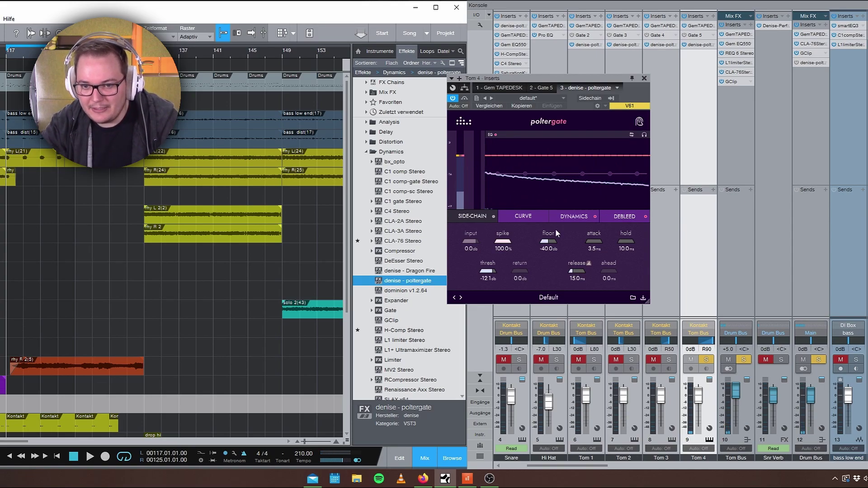
Step: Lengthen the gate on Tom 4 to attack 2.0 ms, hold 50.0 ms and release 400.0 ms, and play it
{"action": "double_click", "coordinate": [595, 250]}
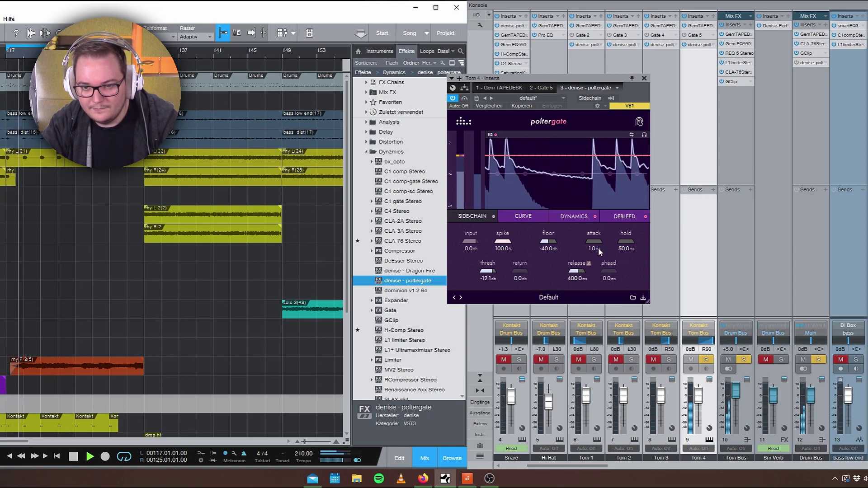
{"action": "key", "text": "space"}
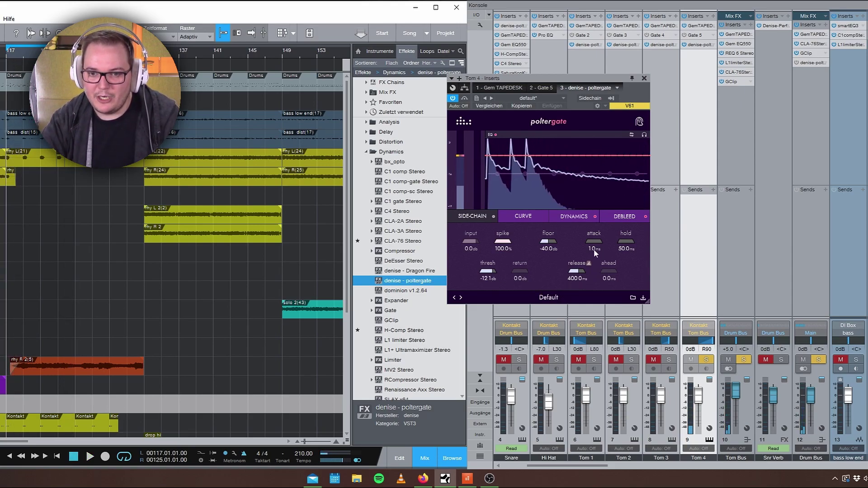
{"action": "double_click", "coordinate": [593, 249]}
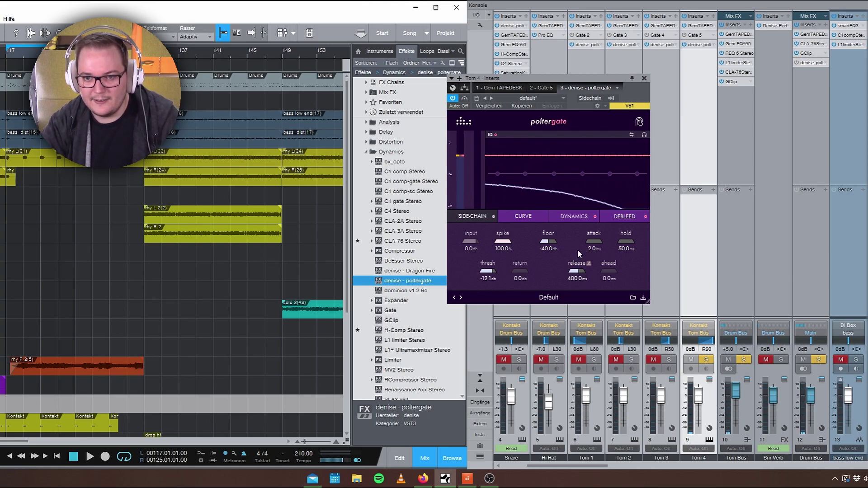
{"action": "key", "text": "space"}
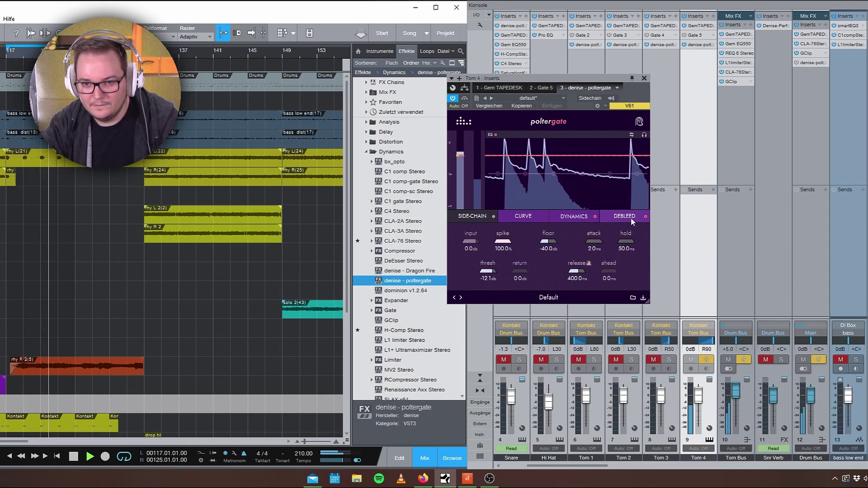
Step: Show poltergate's DEBLEED section and raise hp to 35.2% during playback of Tom 4
{"action": "left_click", "coordinate": [579, 217]}
{"action": "key", "text": "space"}
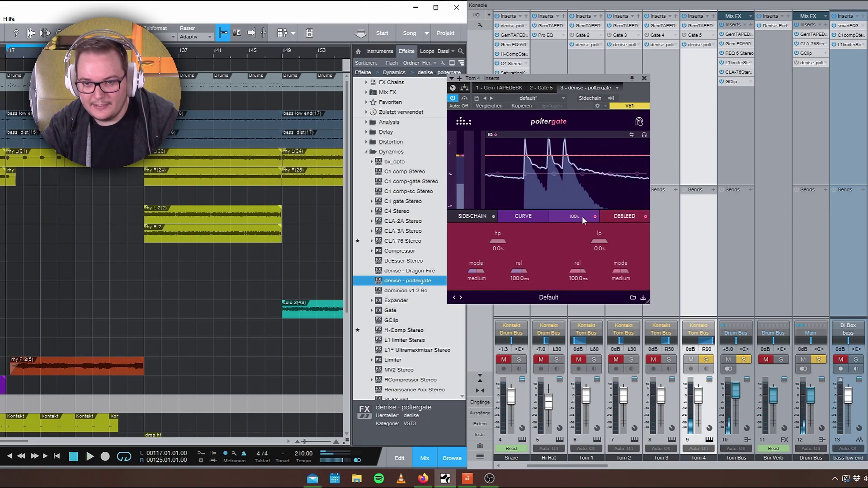
{"action": "left_click", "coordinate": [572, 220]}
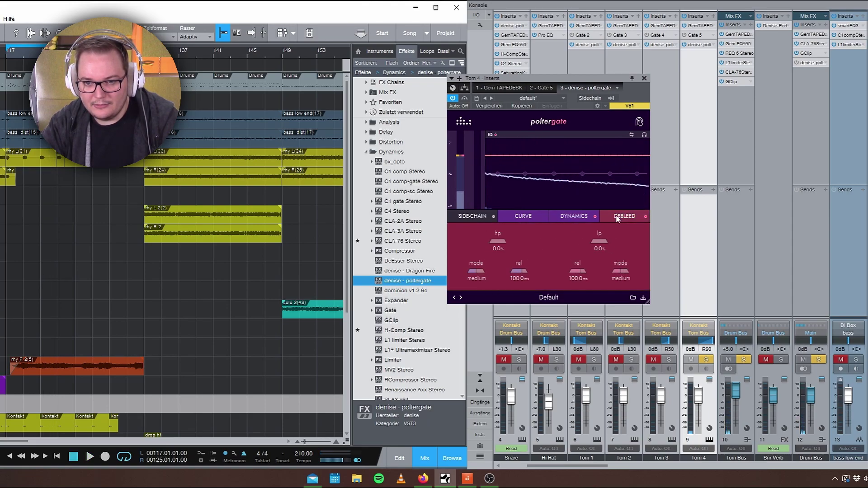
{"action": "left_click", "coordinate": [573, 218]}
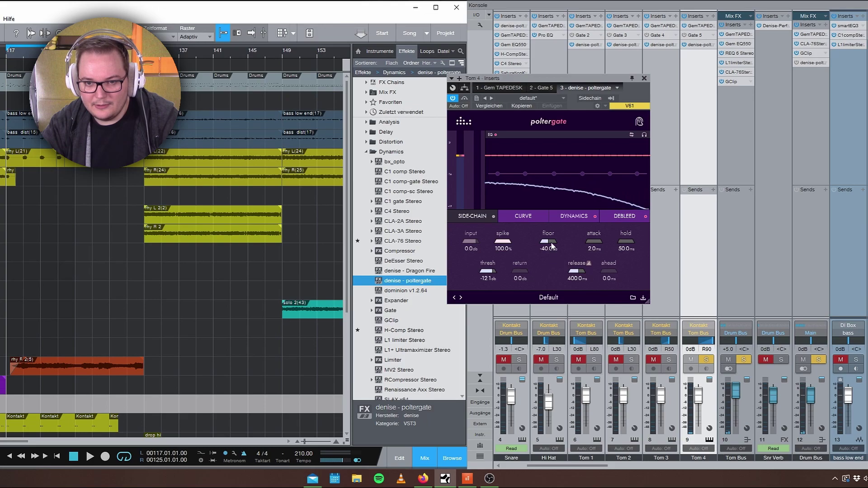
{"action": "left_click", "coordinate": [636, 219]}
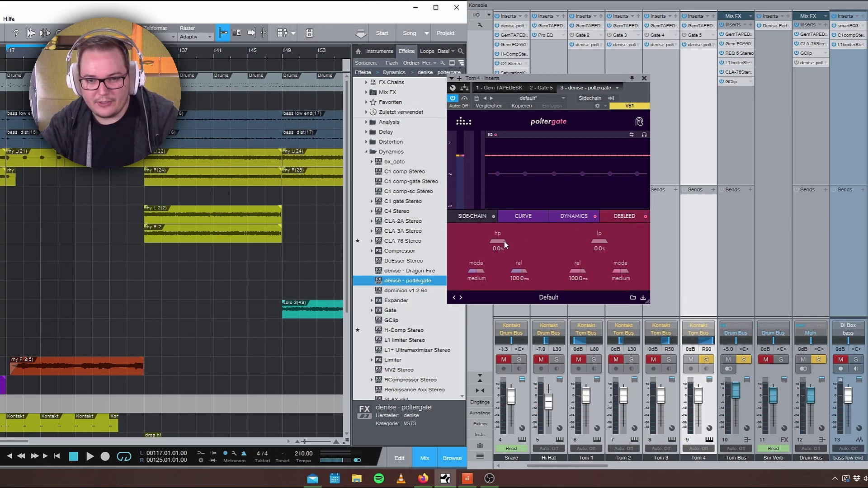
{"action": "scroll", "coordinate": [503, 247], "scroll_direction": "up", "scroll_amount": 5}
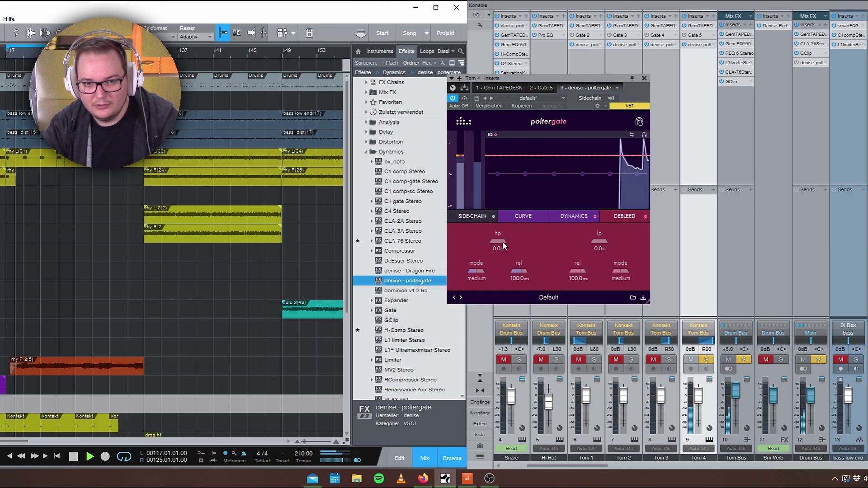
{"action": "scroll", "coordinate": [503, 245], "scroll_direction": "up", "scroll_amount": 5}
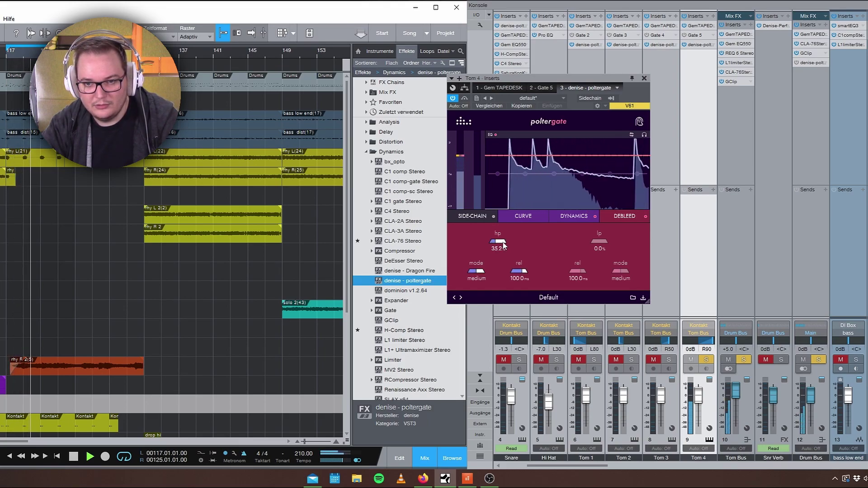
Step: Fine-tune the DEBLEED hp to 28.0%, set its release to 397.0 ms and stop playback
{"action": "scroll", "coordinate": [500, 247], "scroll_direction": "down", "scroll_amount": 2}
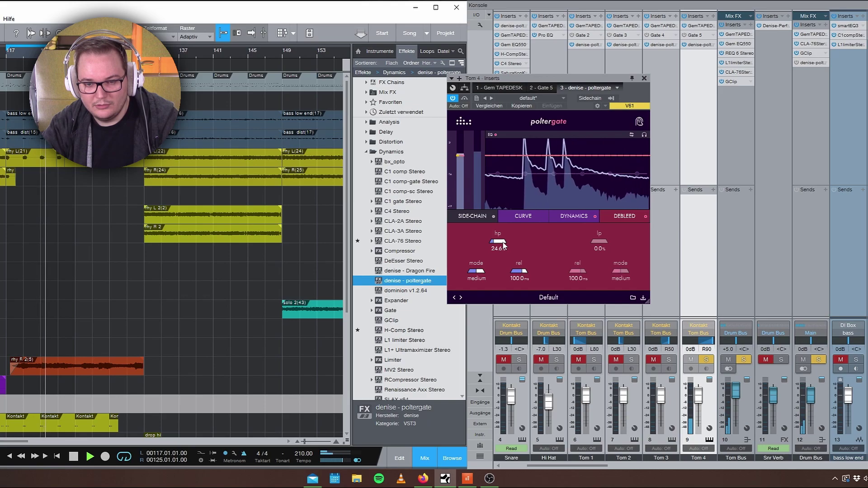
{"action": "scroll", "coordinate": [495, 248], "scroll_direction": "down", "scroll_amount": 3}
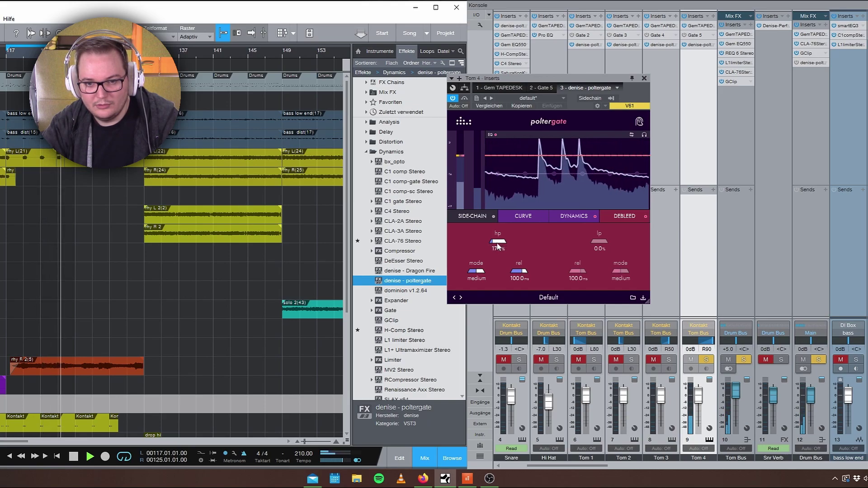
{"action": "scroll", "coordinate": [498, 247], "scroll_direction": "up", "scroll_amount": 3}
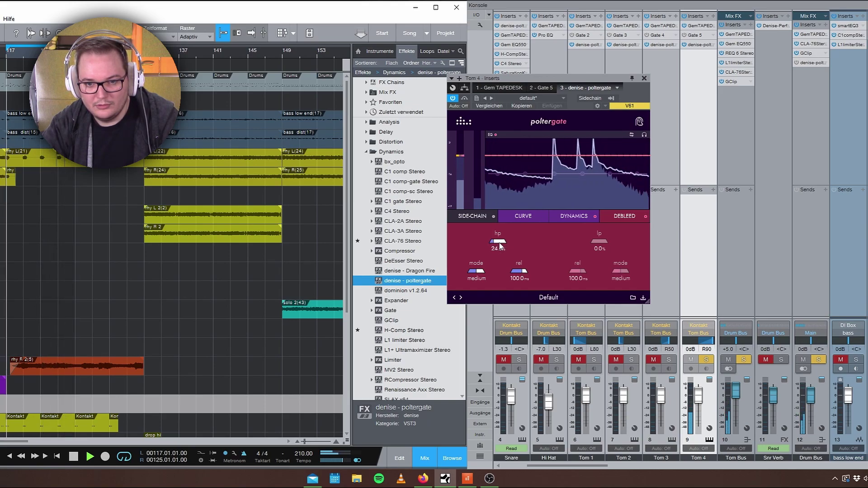
{"action": "scroll", "coordinate": [500, 245], "scroll_direction": "down", "scroll_amount": 1}
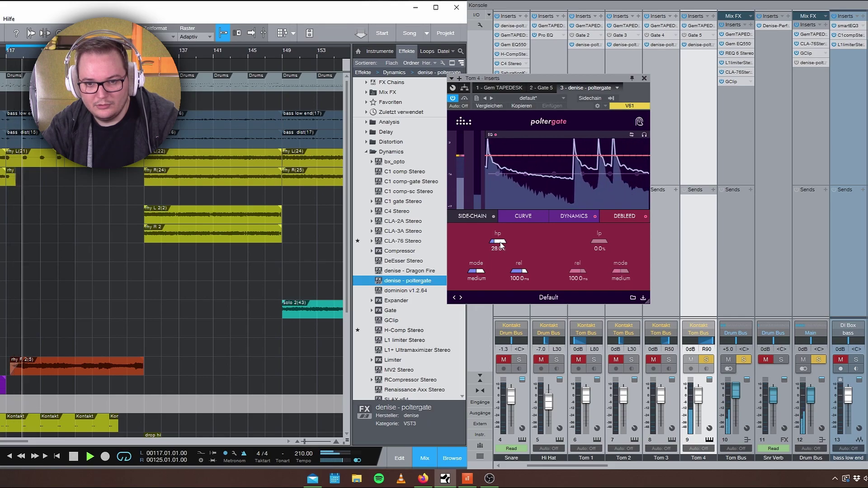
{"action": "scroll", "coordinate": [519, 270], "scroll_direction": "up", "scroll_amount": 5}
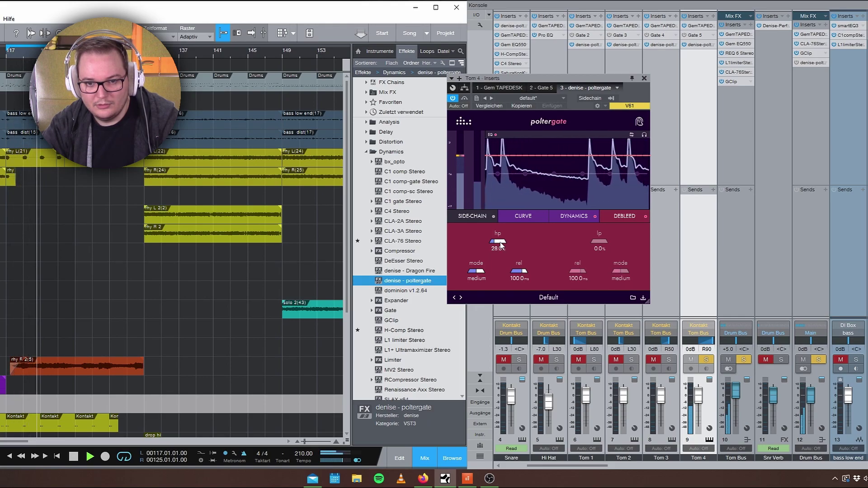
{"action": "key", "text": "space"}
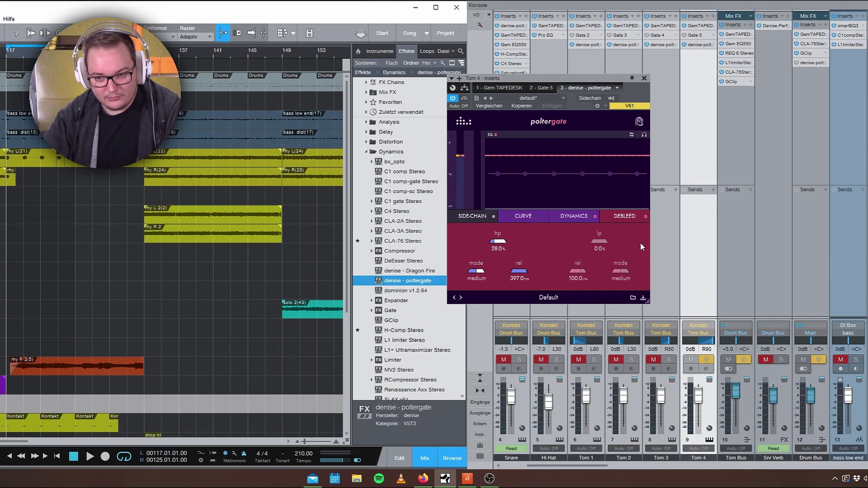
Step: Audition different DEBLEED lp amounts on Tom 4, ending at 31.7%, and stop playback
{"action": "key", "text": "space"}
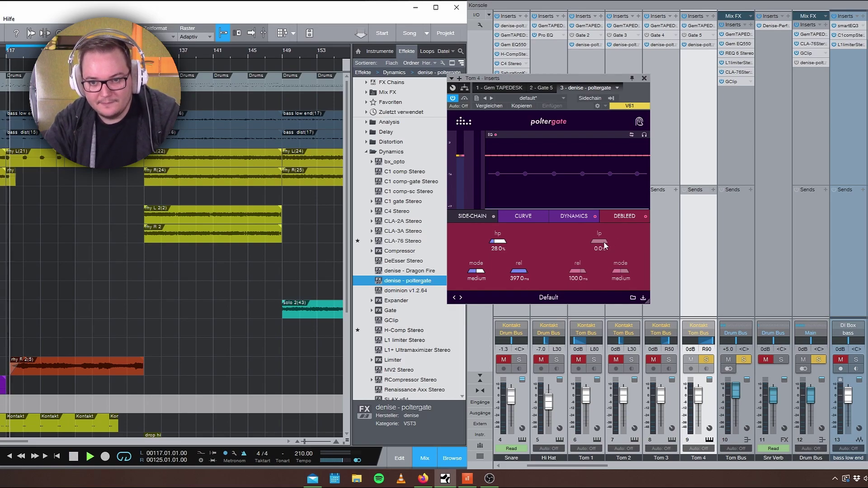
{"action": "left_click_drag", "start_coordinate": [600, 244], "coordinate": [604, 245]}
{"action": "scroll", "coordinate": [604, 246], "scroll_direction": "up", "scroll_amount": 5}
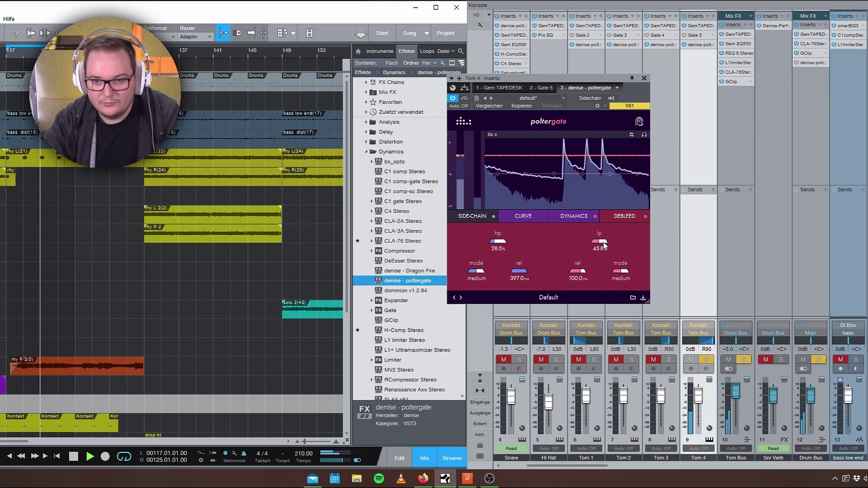
{"action": "scroll", "coordinate": [604, 246], "scroll_direction": "down", "scroll_amount": 2}
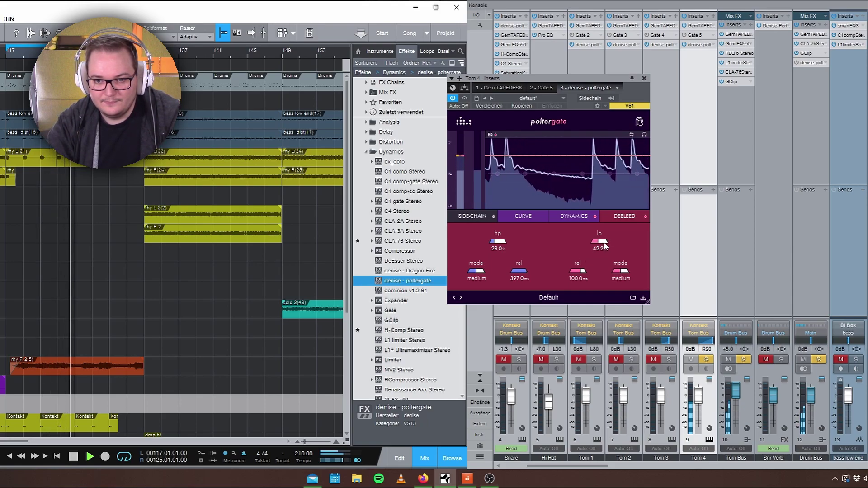
{"action": "key", "text": "space"}
{"action": "scroll", "coordinate": [604, 245], "scroll_direction": "up", "scroll_amount": 2}
{"action": "scroll", "coordinate": [605, 245], "scroll_direction": "down", "scroll_amount": 5}
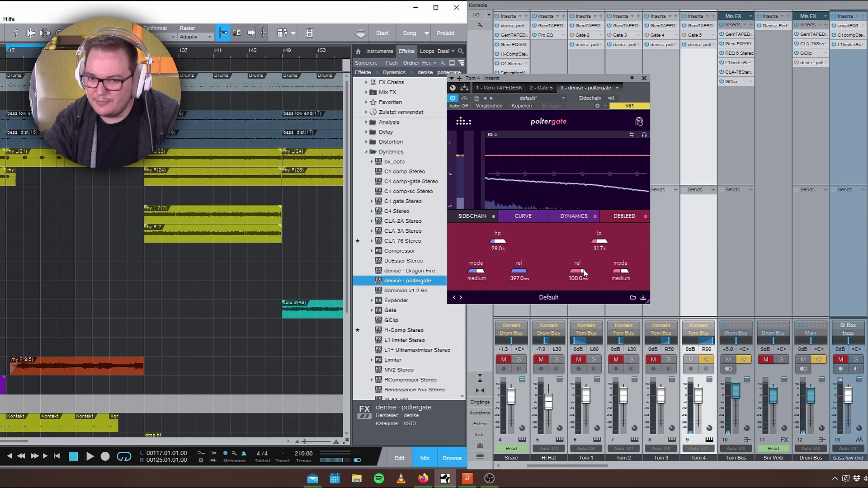
Step: Vary the lp release and try heavy mode, ending with medium mode, a 34.1 ms release and lp at 40.2%
{"action": "scroll", "coordinate": [583, 275], "scroll_direction": "up", "scroll_amount": 2}
{"action": "scroll", "coordinate": [584, 275], "scroll_direction": "up", "scroll_amount": 4}
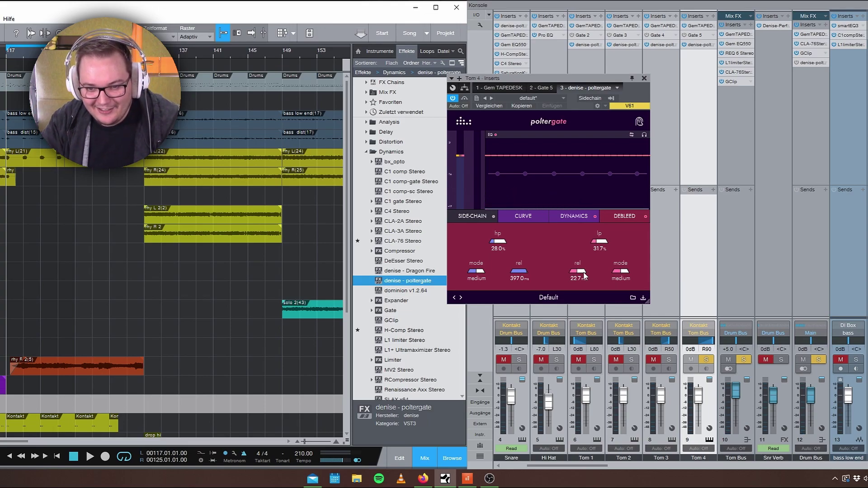
{"action": "scroll", "coordinate": [584, 275], "scroll_direction": "up", "scroll_amount": 4}
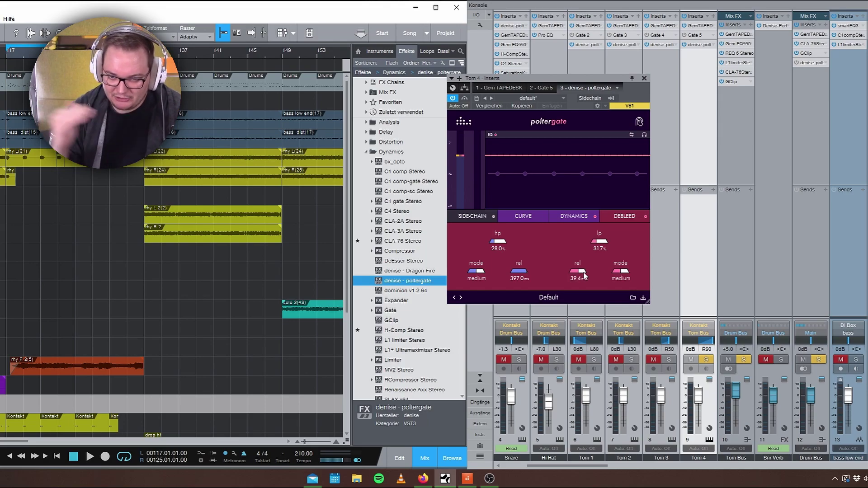
{"action": "key", "text": "space"}
{"action": "scroll", "coordinate": [583, 274], "scroll_direction": "down", "scroll_amount": 5}
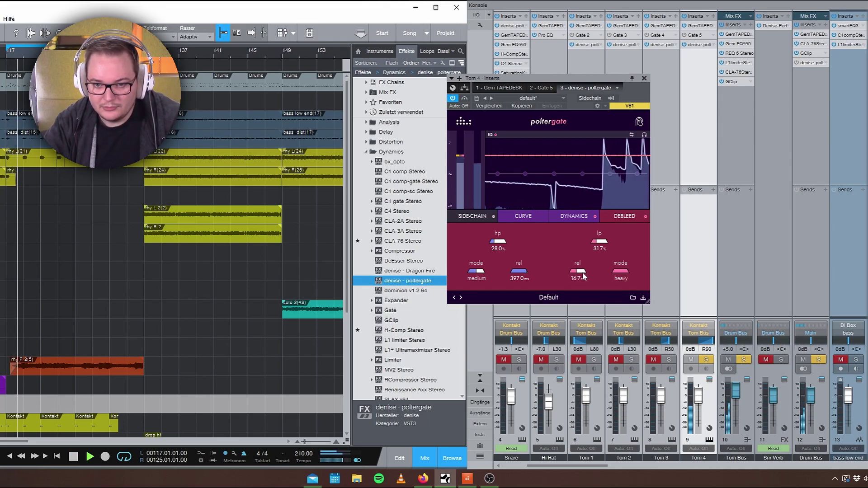
{"action": "scroll", "coordinate": [584, 276], "scroll_direction": "up", "scroll_amount": 4}
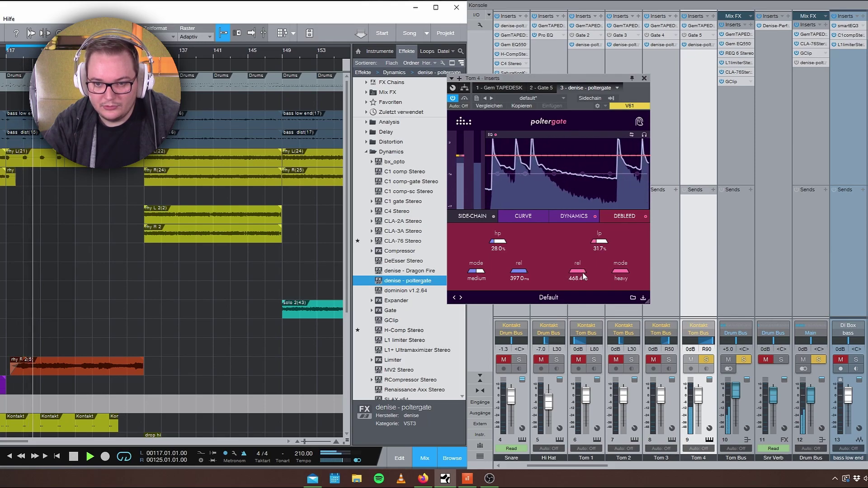
{"action": "scroll", "coordinate": [583, 275], "scroll_direction": "up", "scroll_amount": 2}
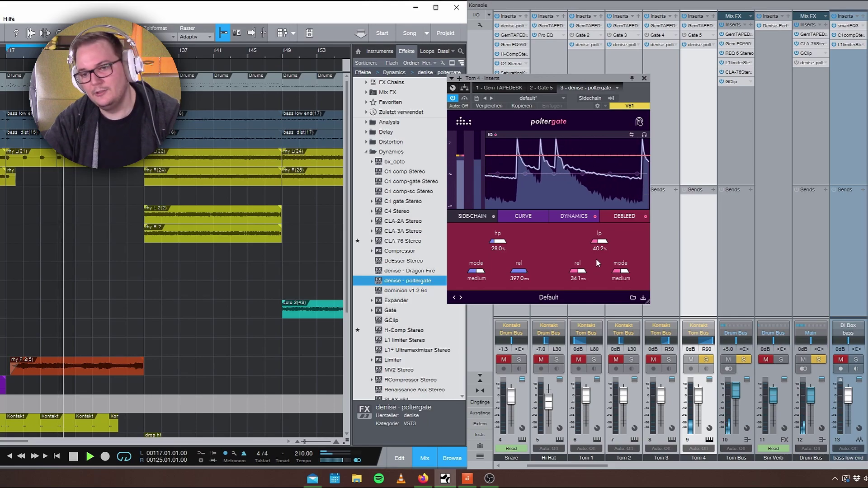
Step: Close Tom 4's poltergate, play the mix with the Drum Bus soloed and solo the Tom Bus
{"action": "key", "text": "space"}
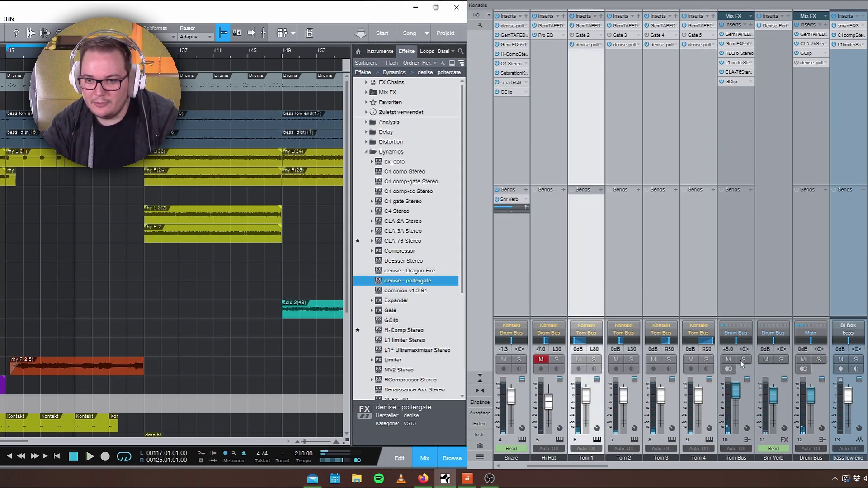
{"action": "key", "text": "space"}
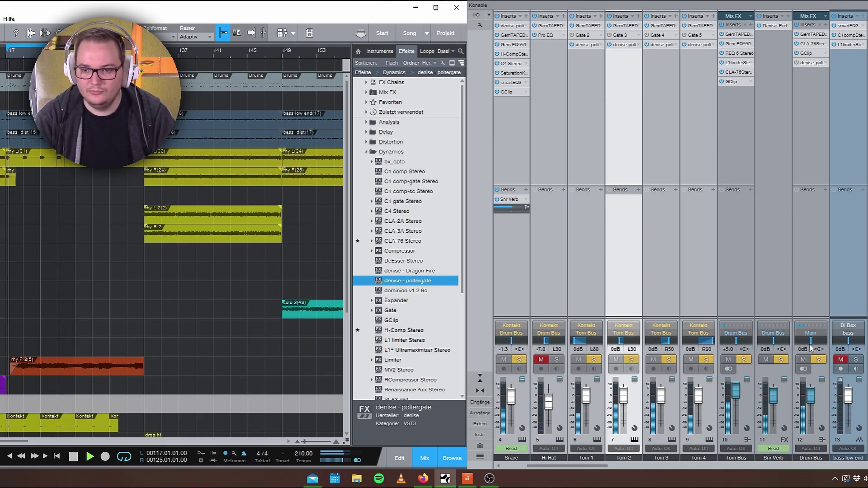
{"action": "key", "text": "space"}
{"action": "left_click", "coordinate": [743, 360]}
{"action": "key", "text": "space"}
Step: Select the channels Tom 1 to Tom 4 and restart playback with the Tom Bus soloed
{"action": "left_click", "coordinate": [587, 123]}
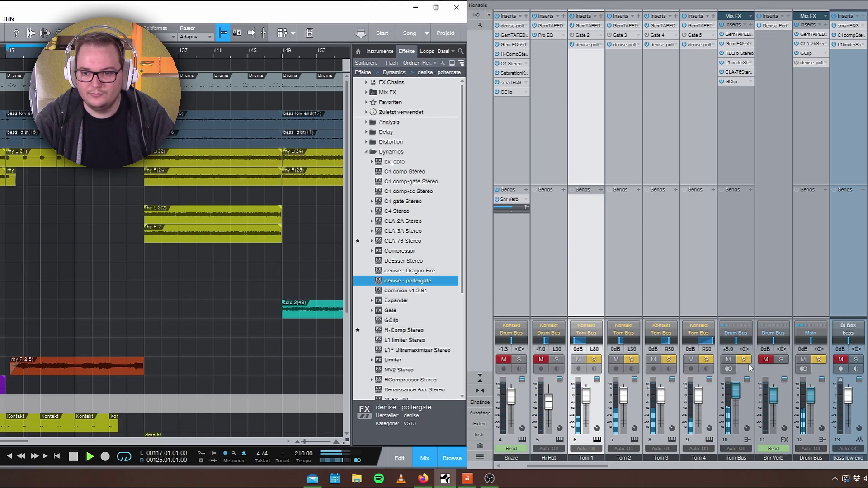
{"action": "left_click", "coordinate": [703, 90], "text": "shift"}
{"action": "key", "text": "space"}
{"action": "key", "text": "space"}
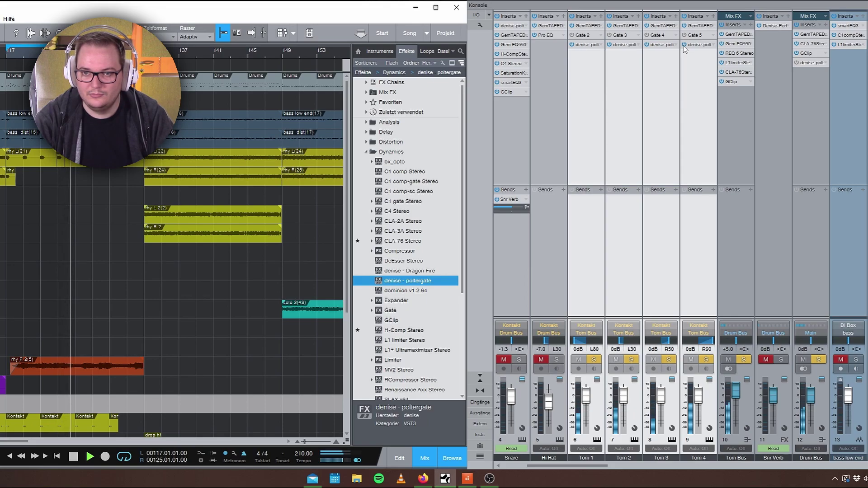
Step: Stop playback to bypass the poltergate inserts on Tom 1 to Tom 4, and take the Drum Bus out of solo
{"action": "key", "text": "space"}
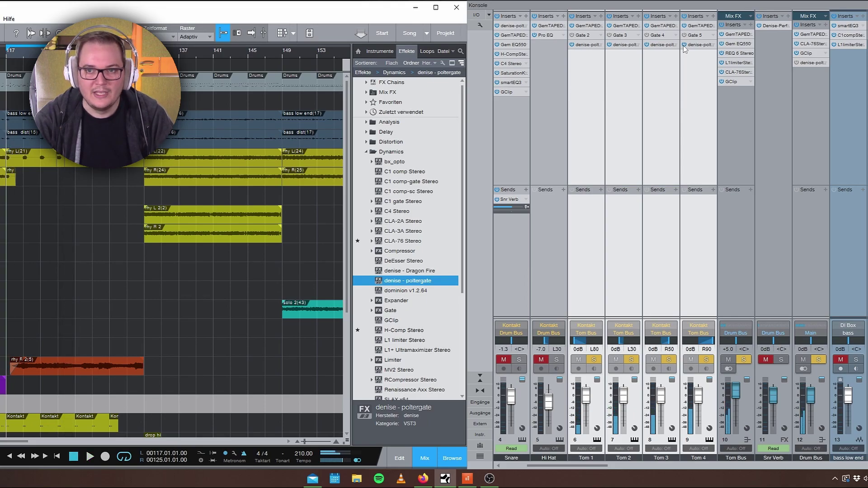
{"action": "left_click", "coordinate": [684, 44]}
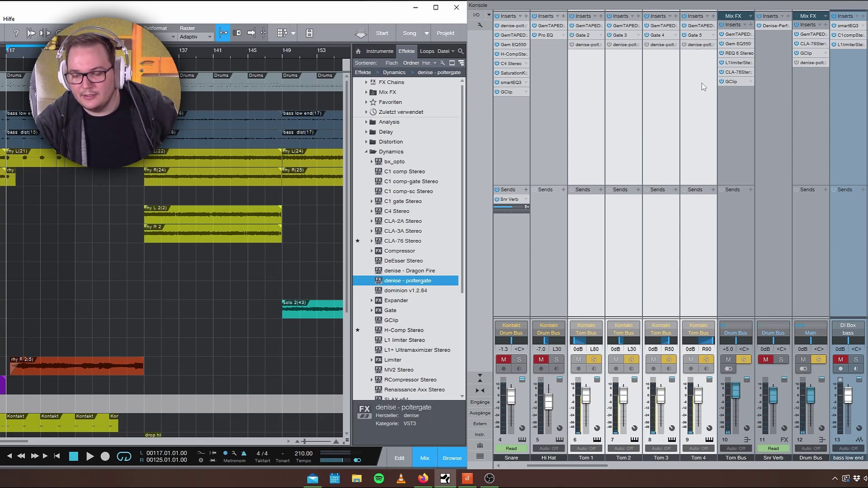
{"action": "left_click", "coordinate": [818, 360]}
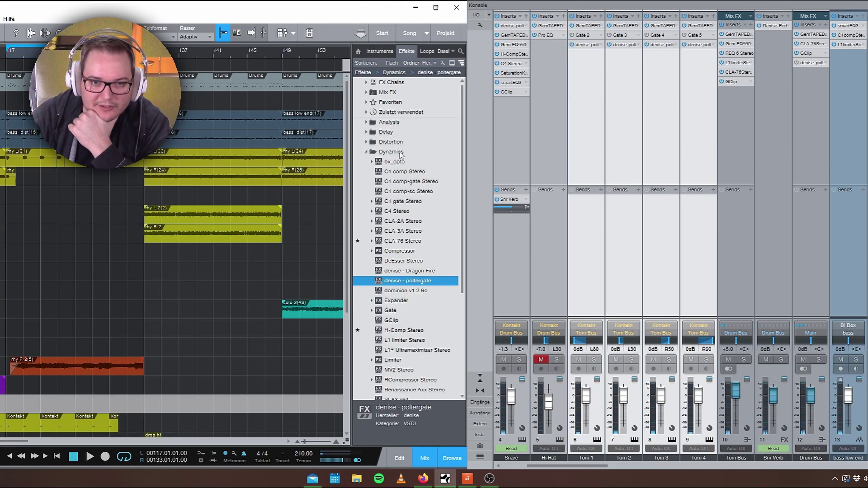
Step: Collapse the Dynamics effects folder and open the poltergate insert of the Kick channel
{"action": "left_click", "coordinate": [401, 153]}
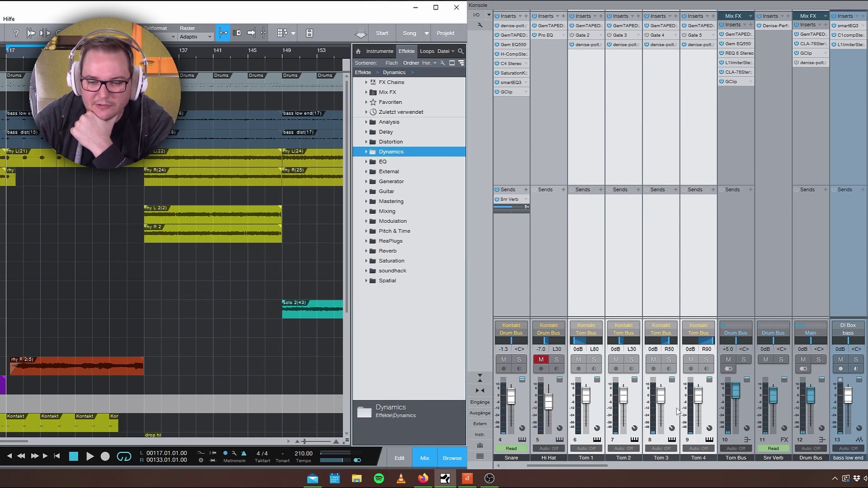
{"action": "left_click_drag", "start_coordinate": [584, 466], "coordinate": [548, 466]}
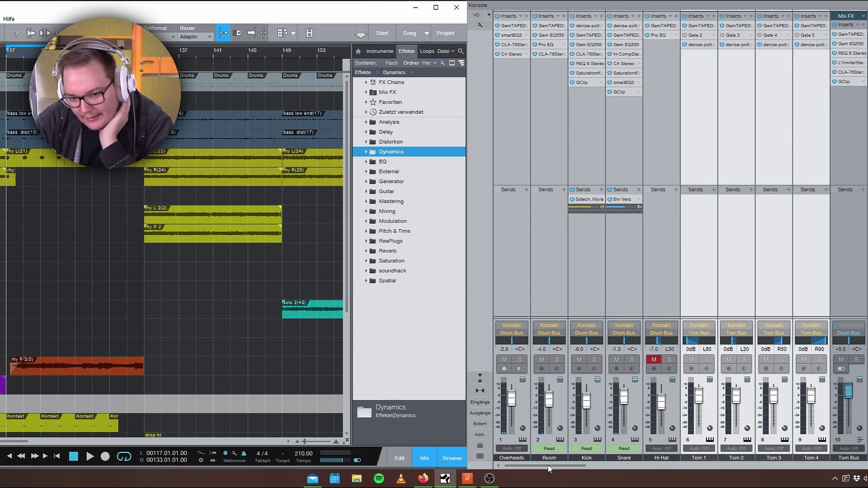
{"action": "left_click", "coordinate": [587, 25]}
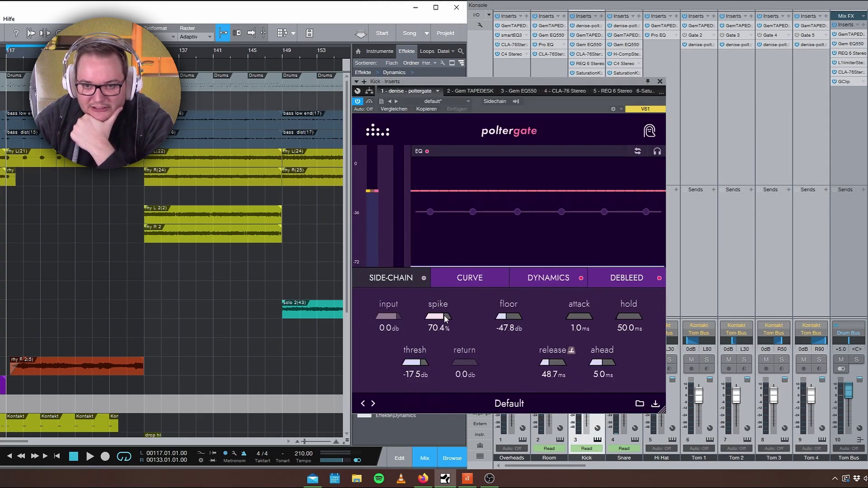
Step: Try and reset a side-chain EQ dip of -11.5 dB at 137 Hz, and set the Kick gate's spike to 63.4%
{"action": "left_click_drag", "start_coordinate": [474, 213], "coordinate": [484, 235]}
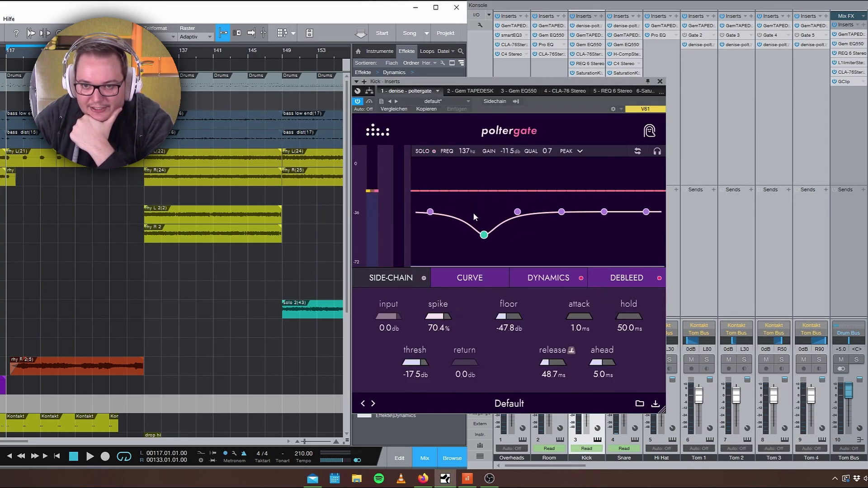
{"action": "double_click", "coordinate": [484, 235]}
{"action": "left_click_drag", "start_coordinate": [448, 315], "coordinate": [438, 320]}
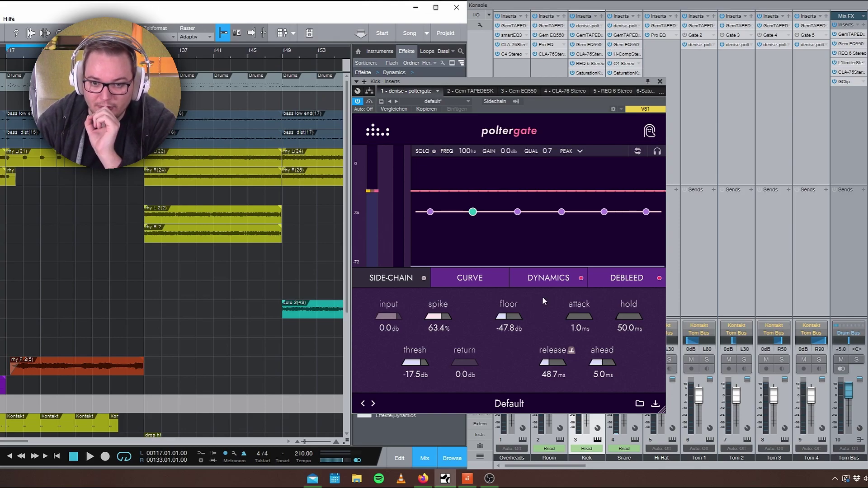
Step: Review the Kick poltergate's DYNAMICS and DEBLEED settings, ending on the DYNAMICS controls
{"action": "left_click", "coordinate": [546, 278]}
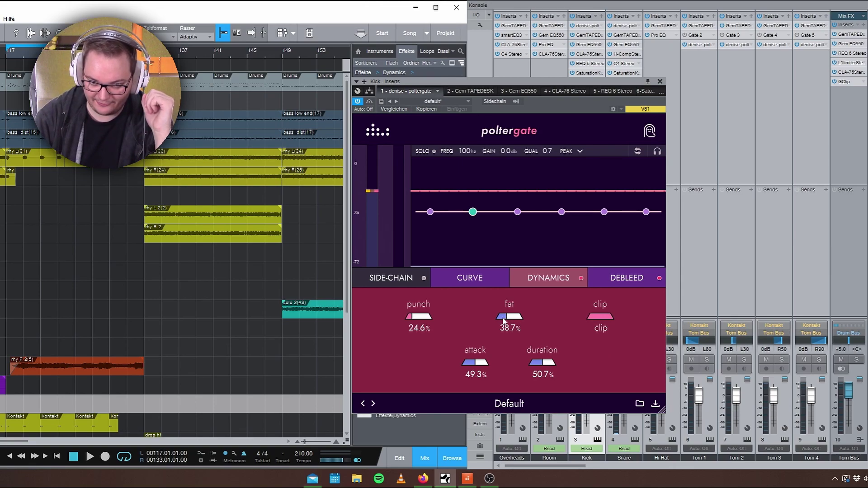
{"action": "left_click", "coordinate": [626, 280]}
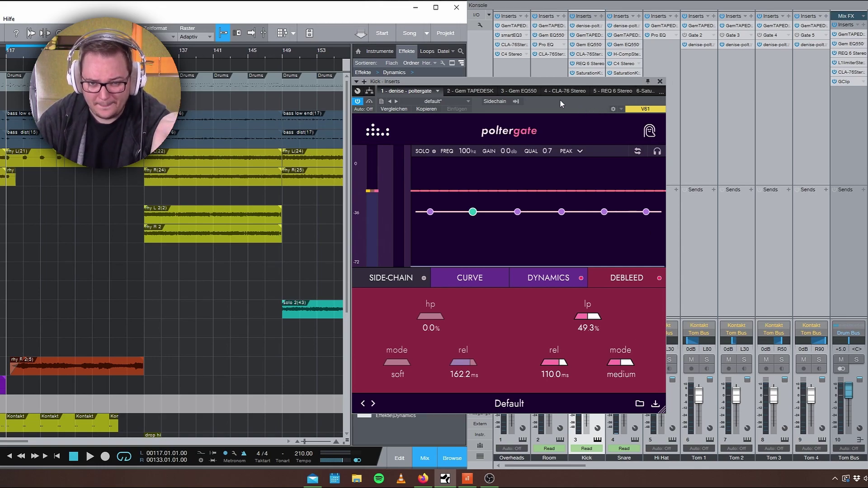
{"action": "left_click", "coordinate": [547, 280]}
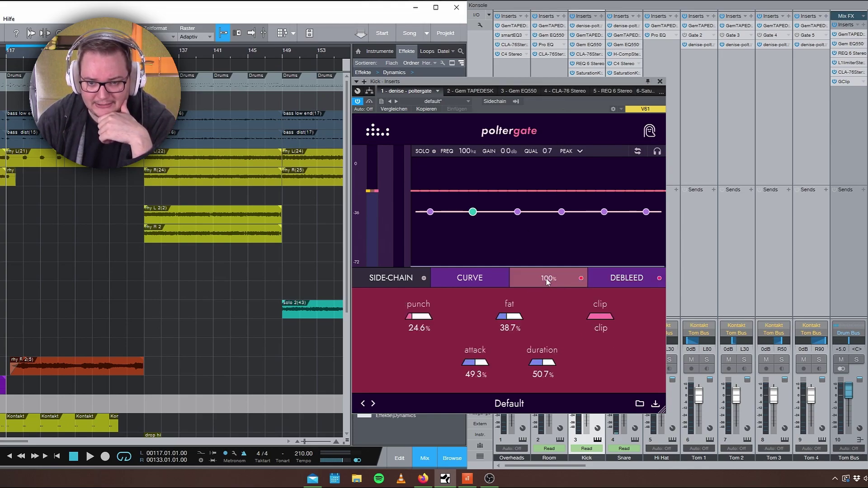